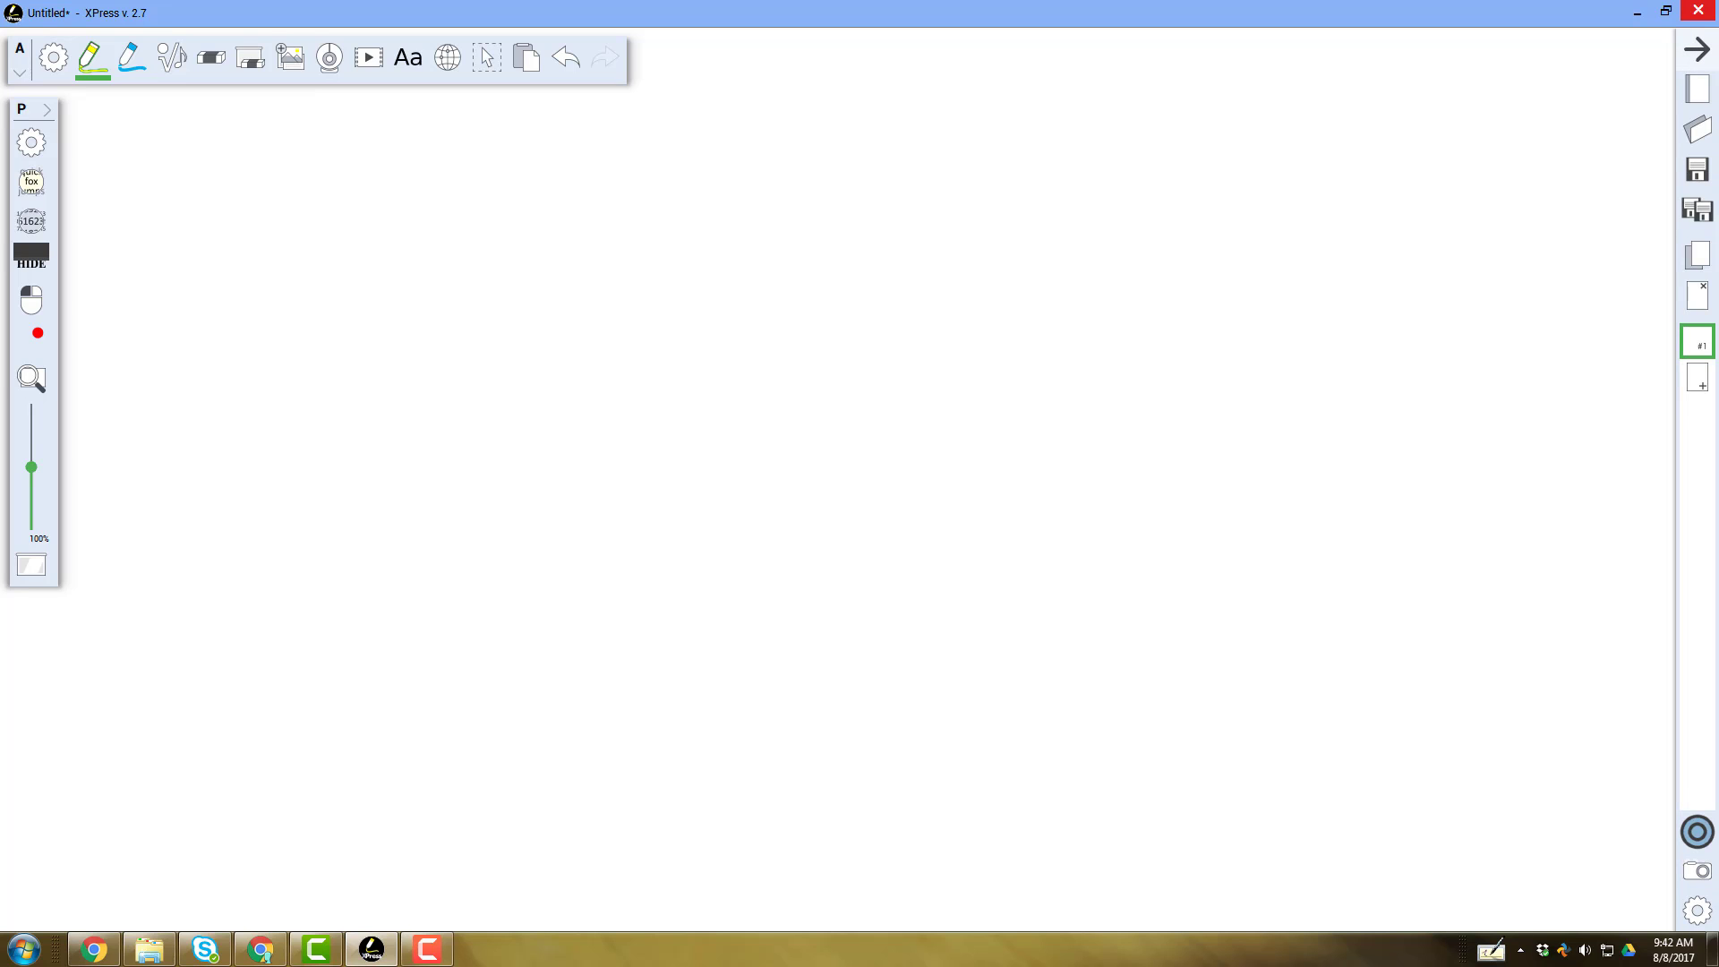
Step: Link the demo Google account under Options > Accounts, entering its password and allowing Drive access
left_click(1695, 911)
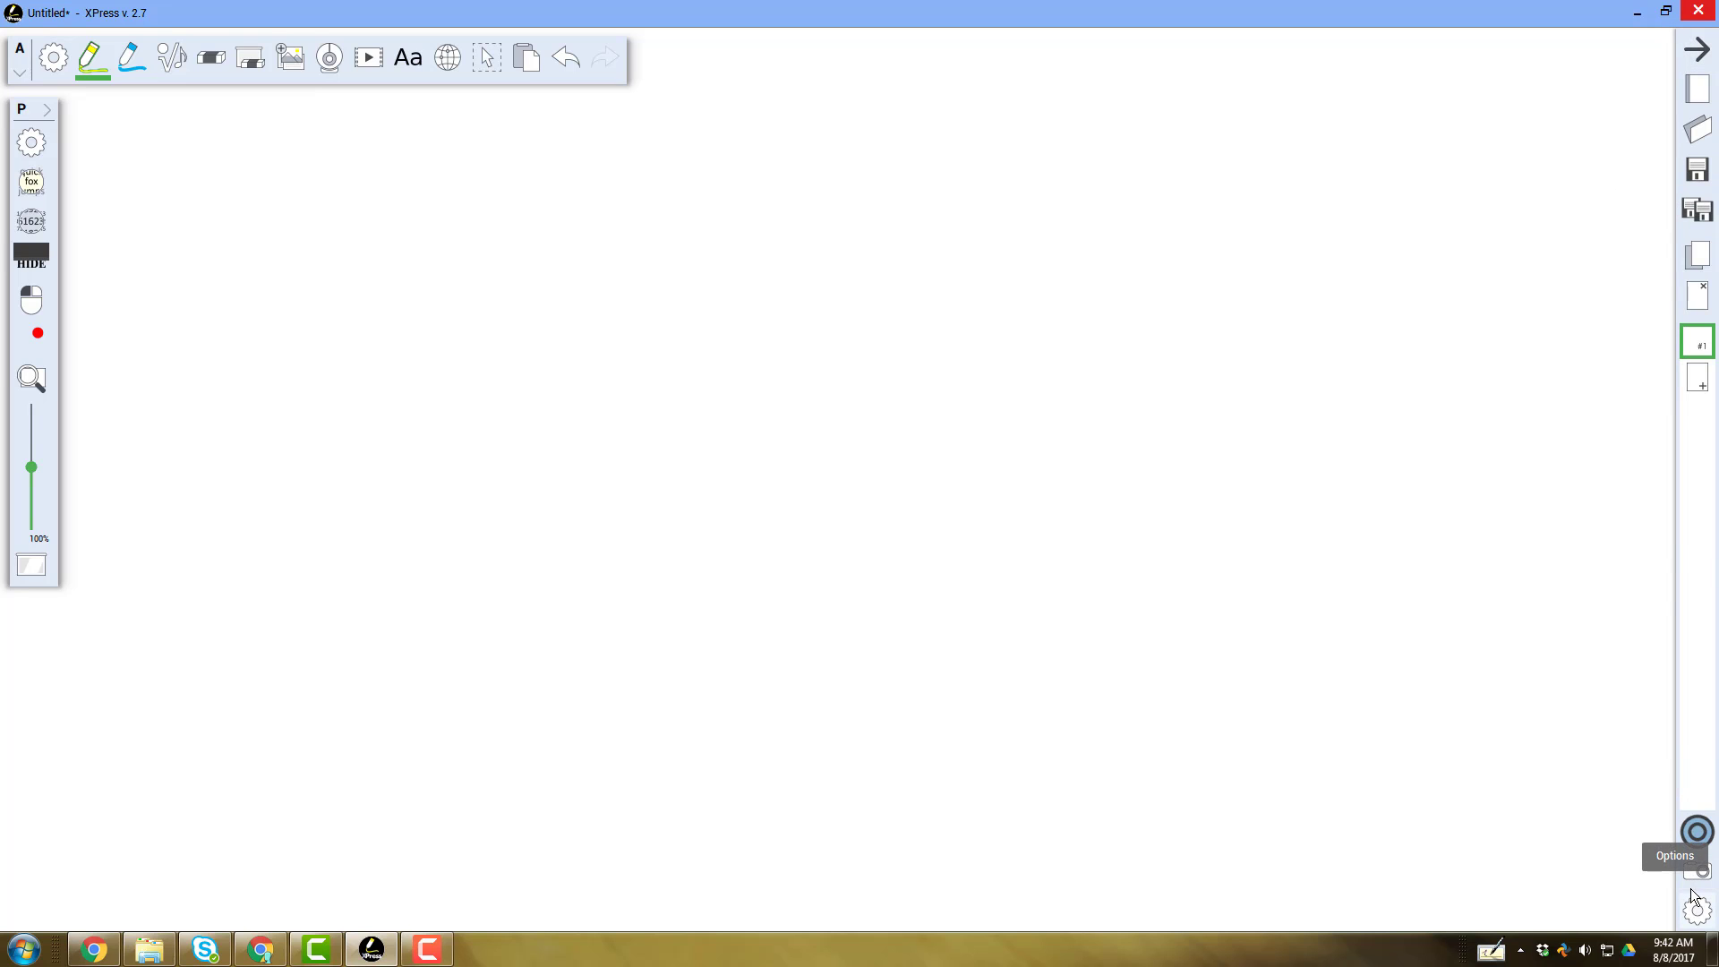
left_click(1536, 87)
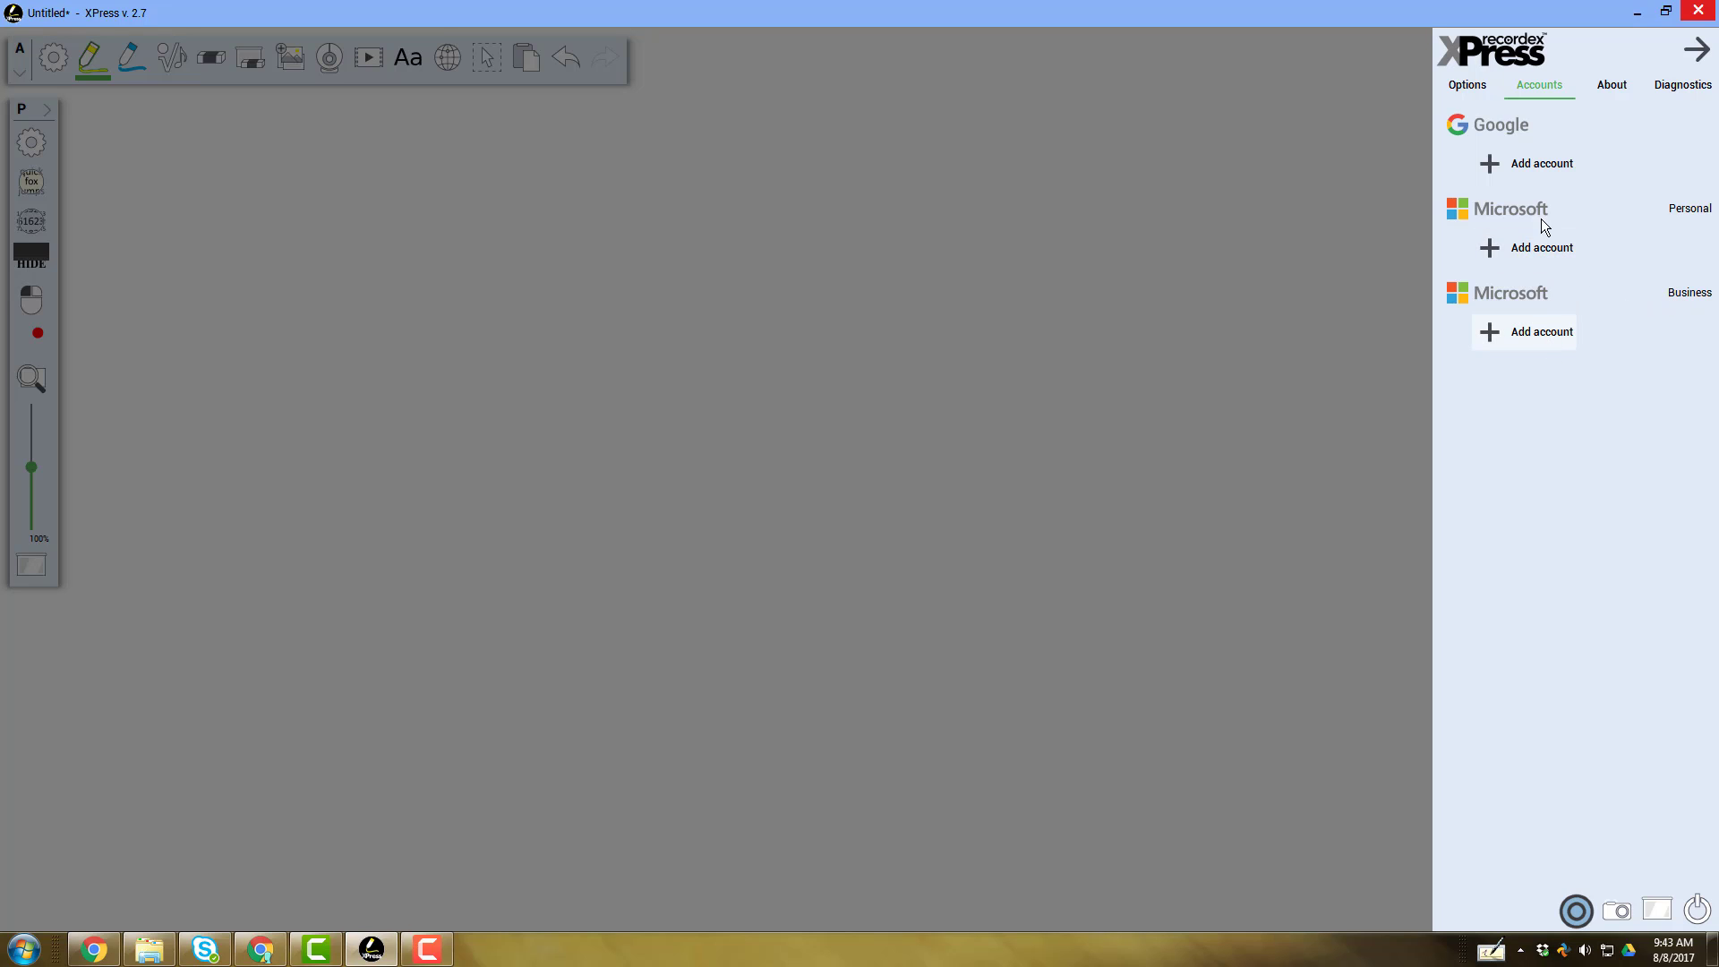
left_click(1533, 164)
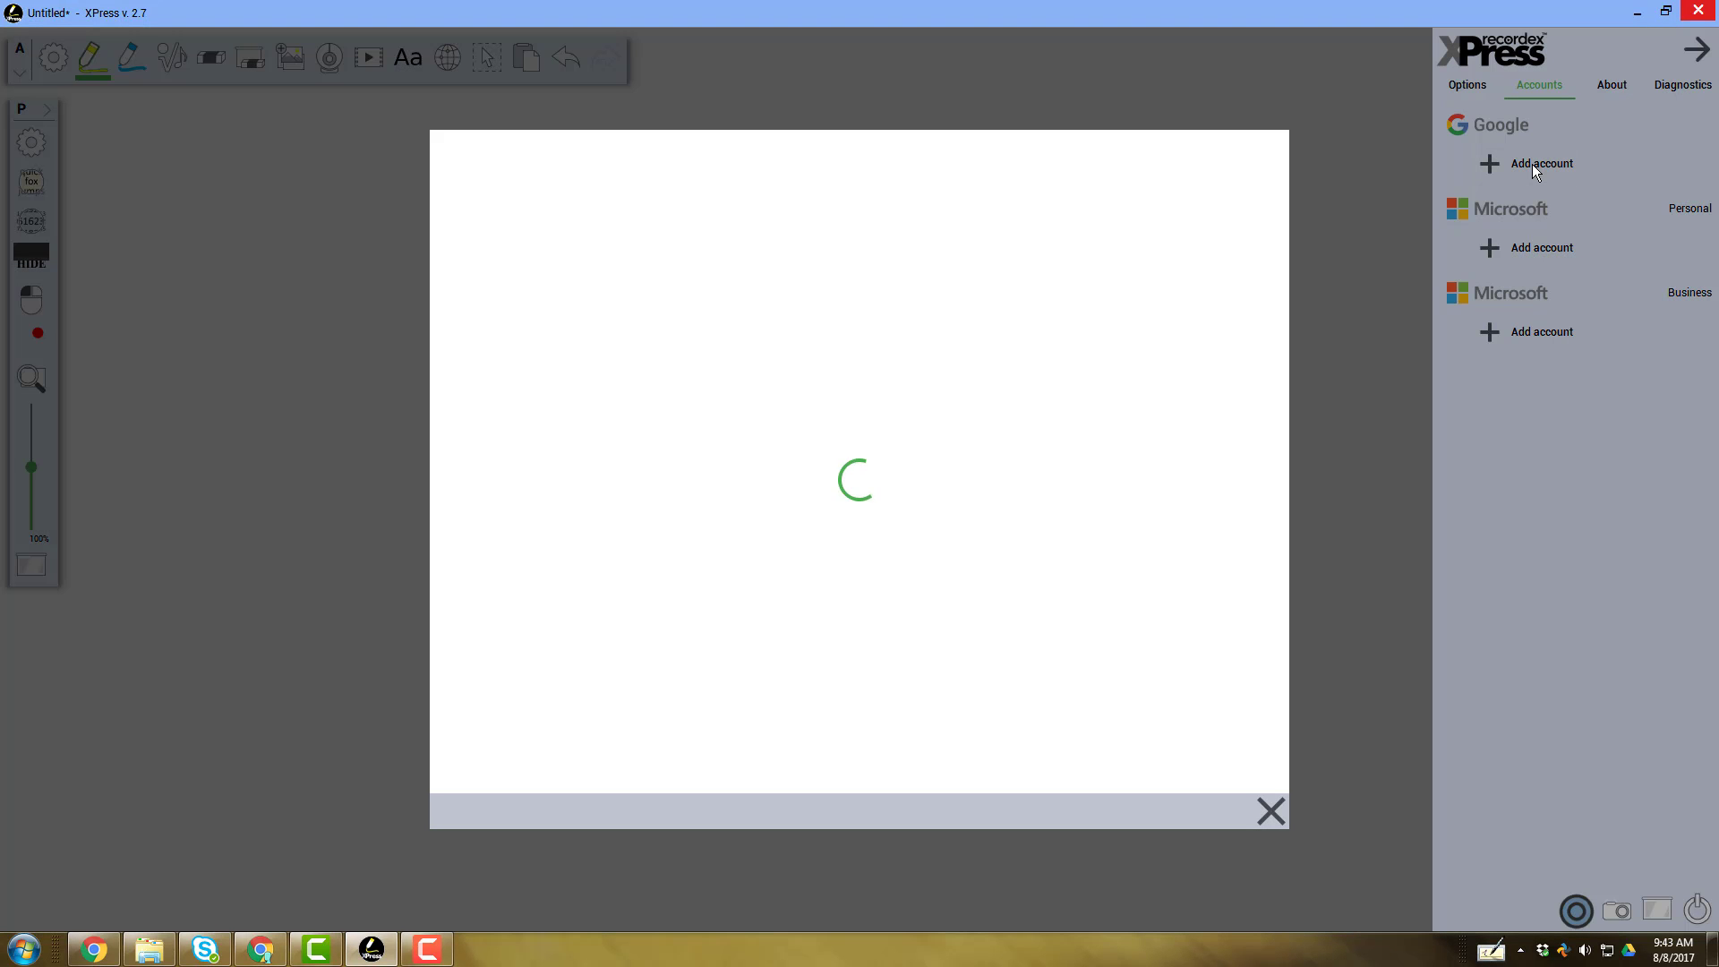
left_click(855, 427)
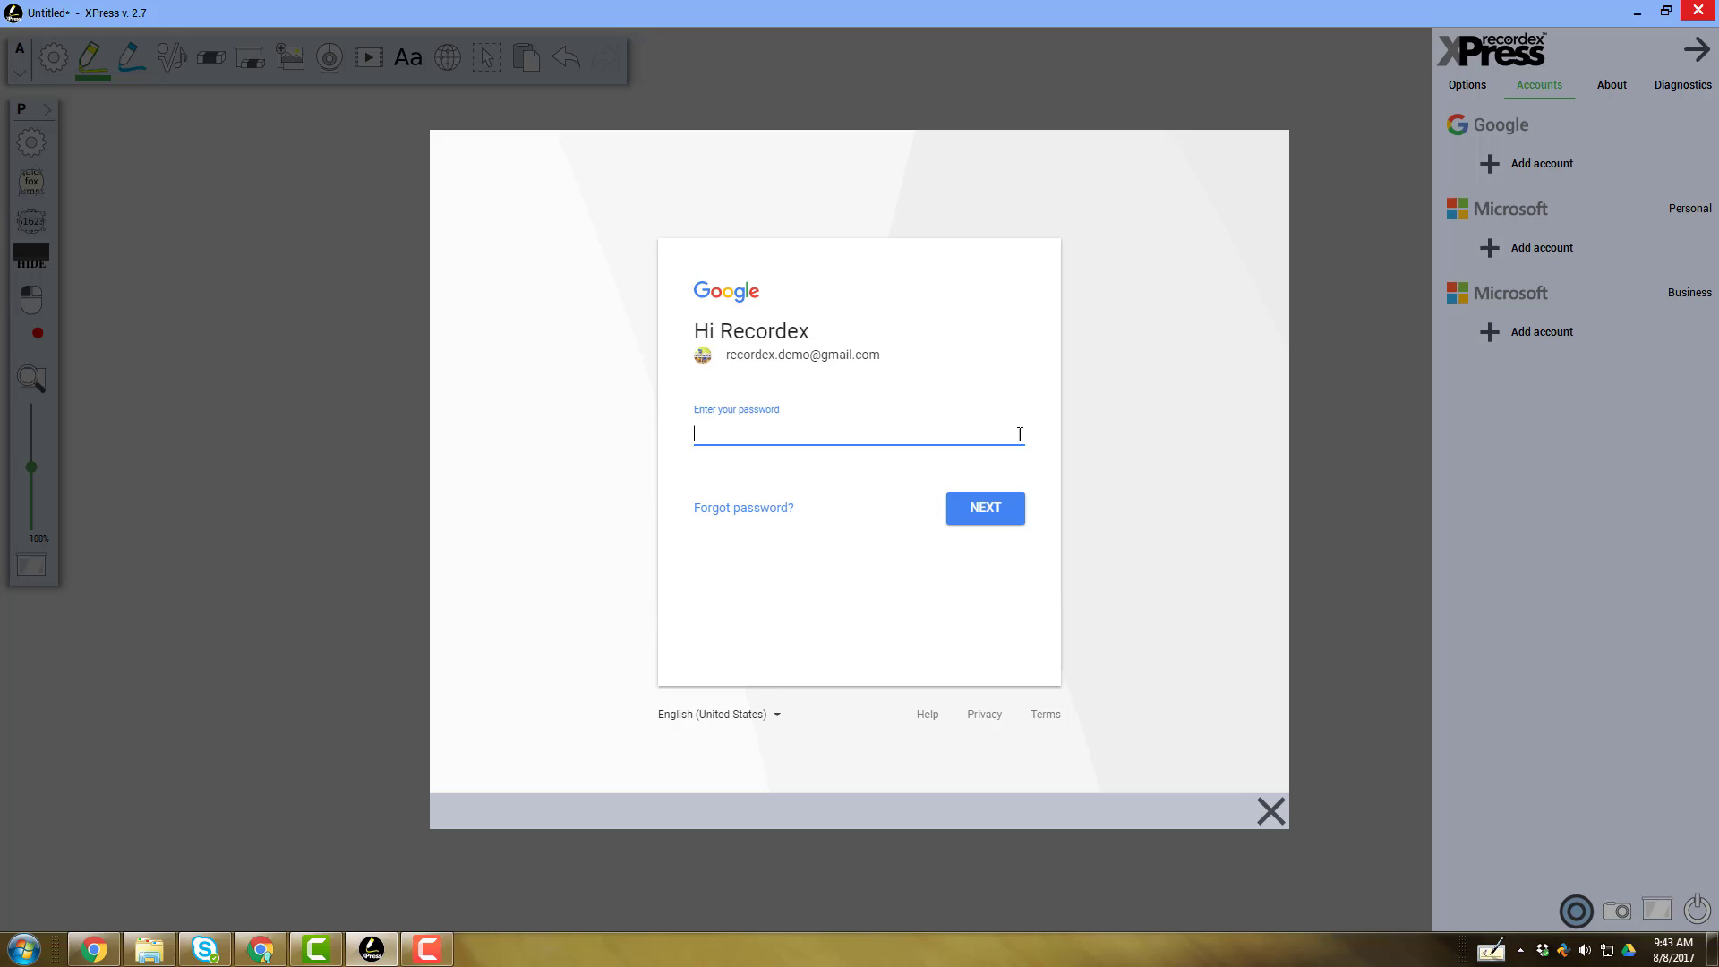
key("ctrl+v")
left_click(990, 522)
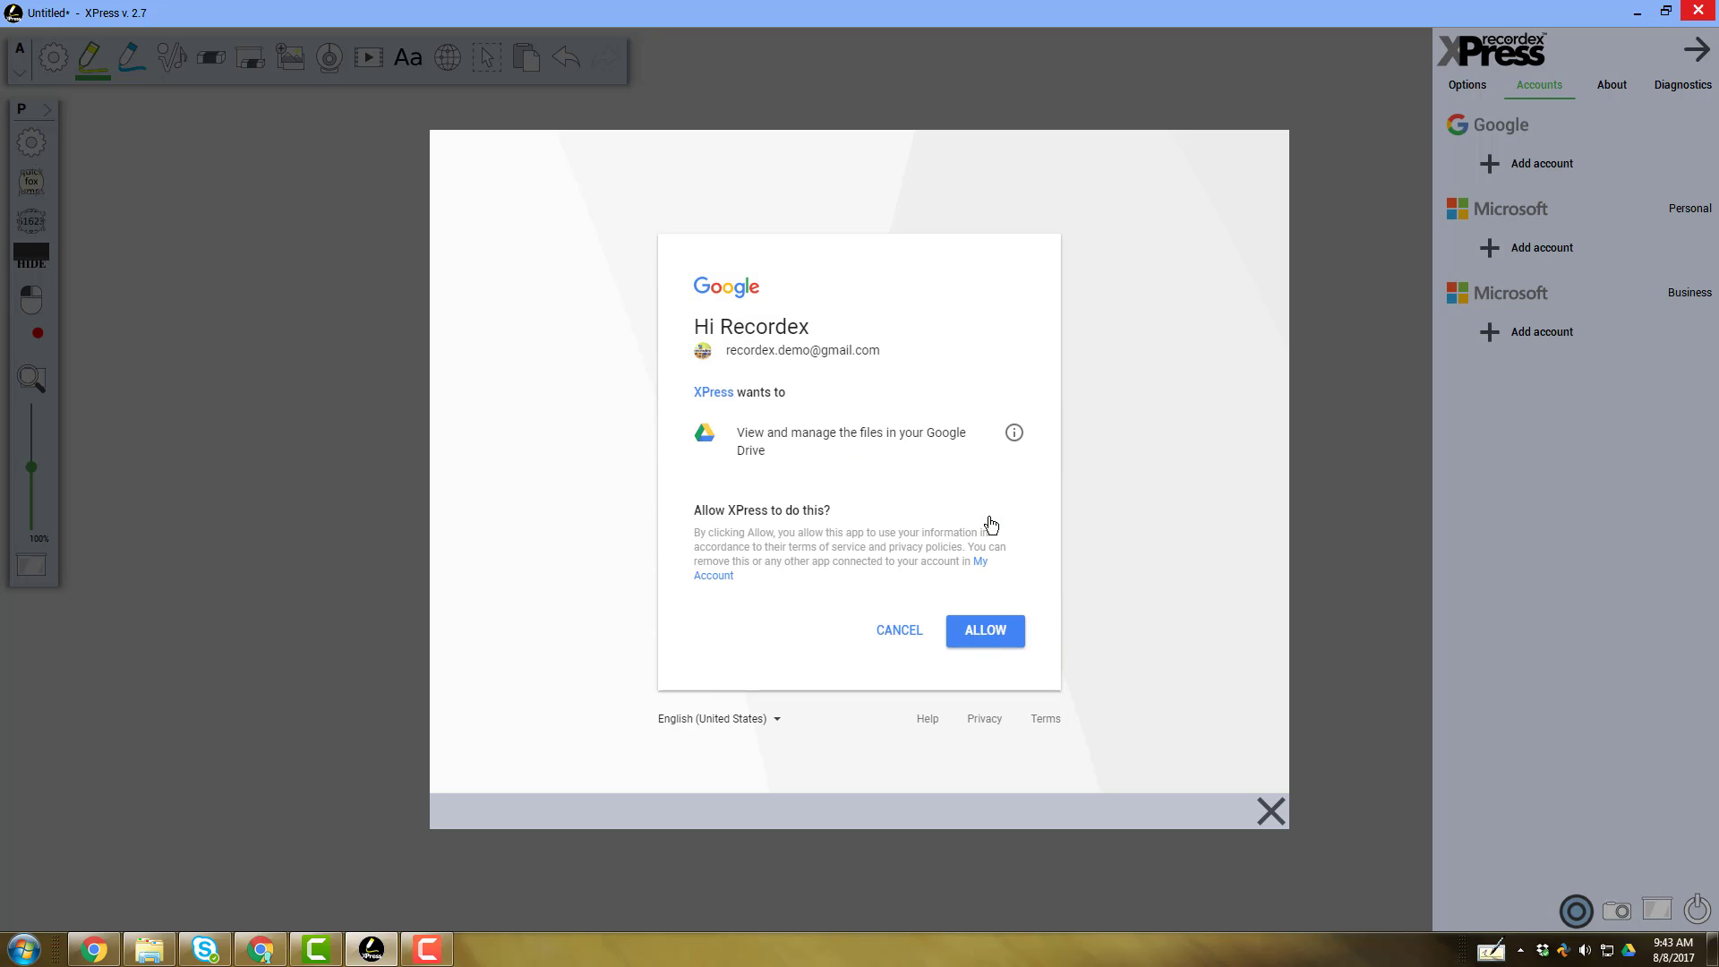
left_click(994, 635)
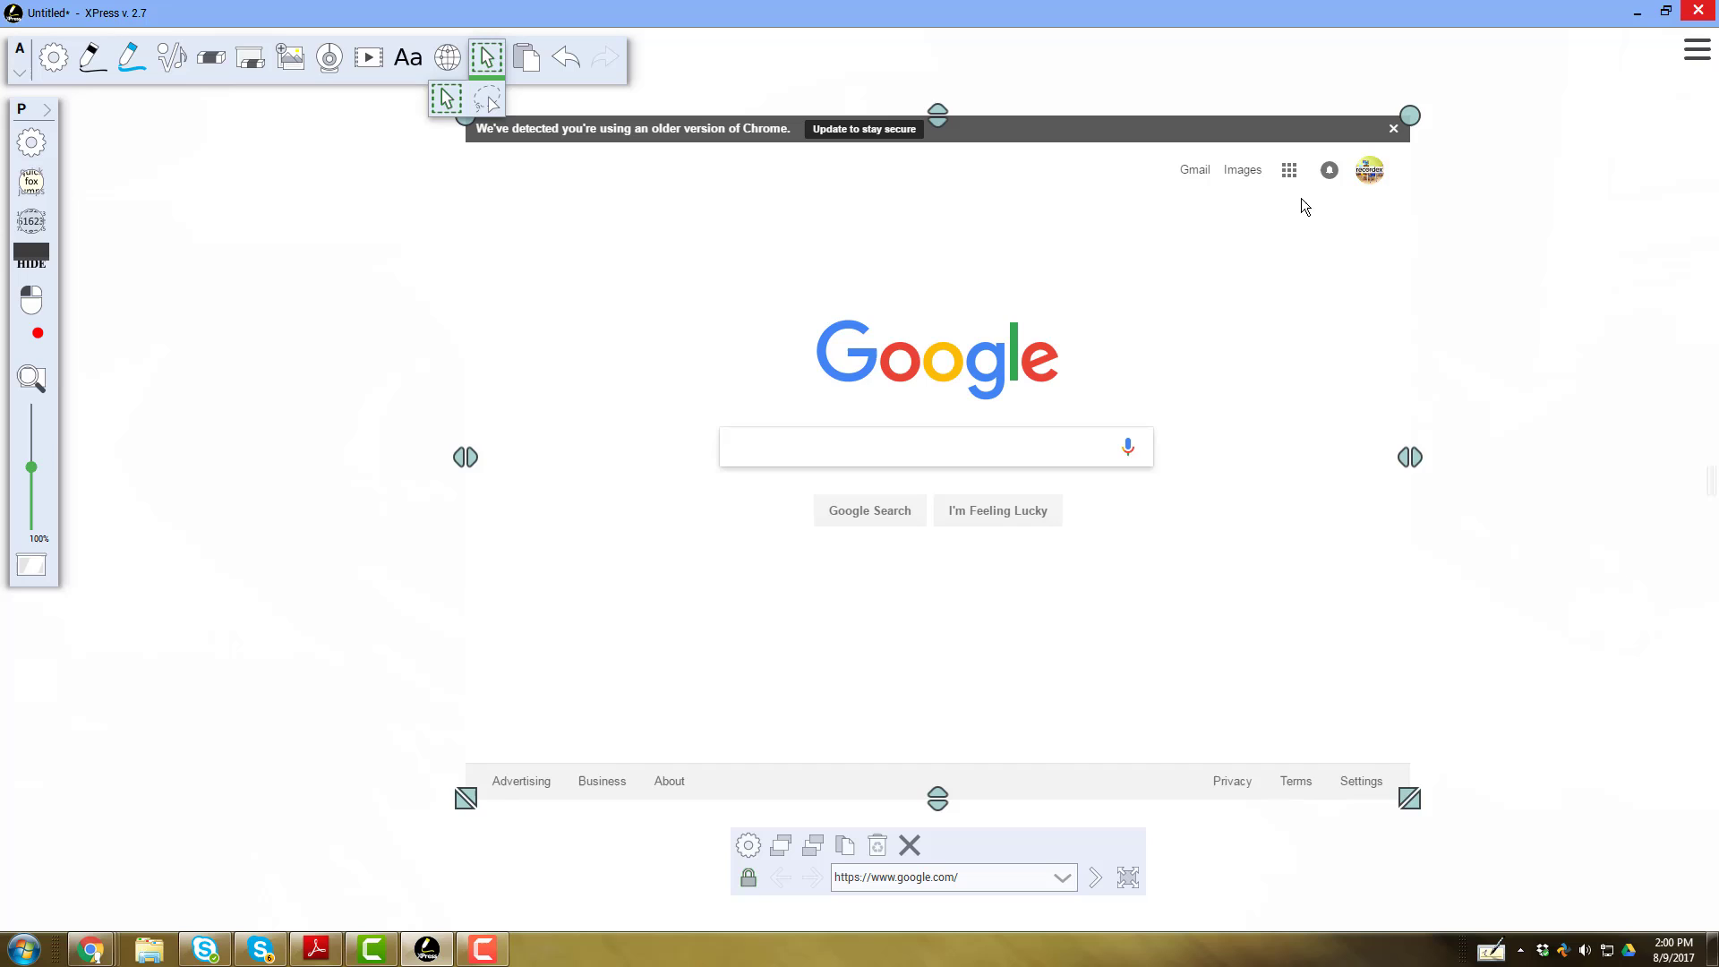
Step: Open Google Drive in the embedded page, select the pill bugs PDF, then delete the web page
left_click(1289, 170)
left_click(1241, 445)
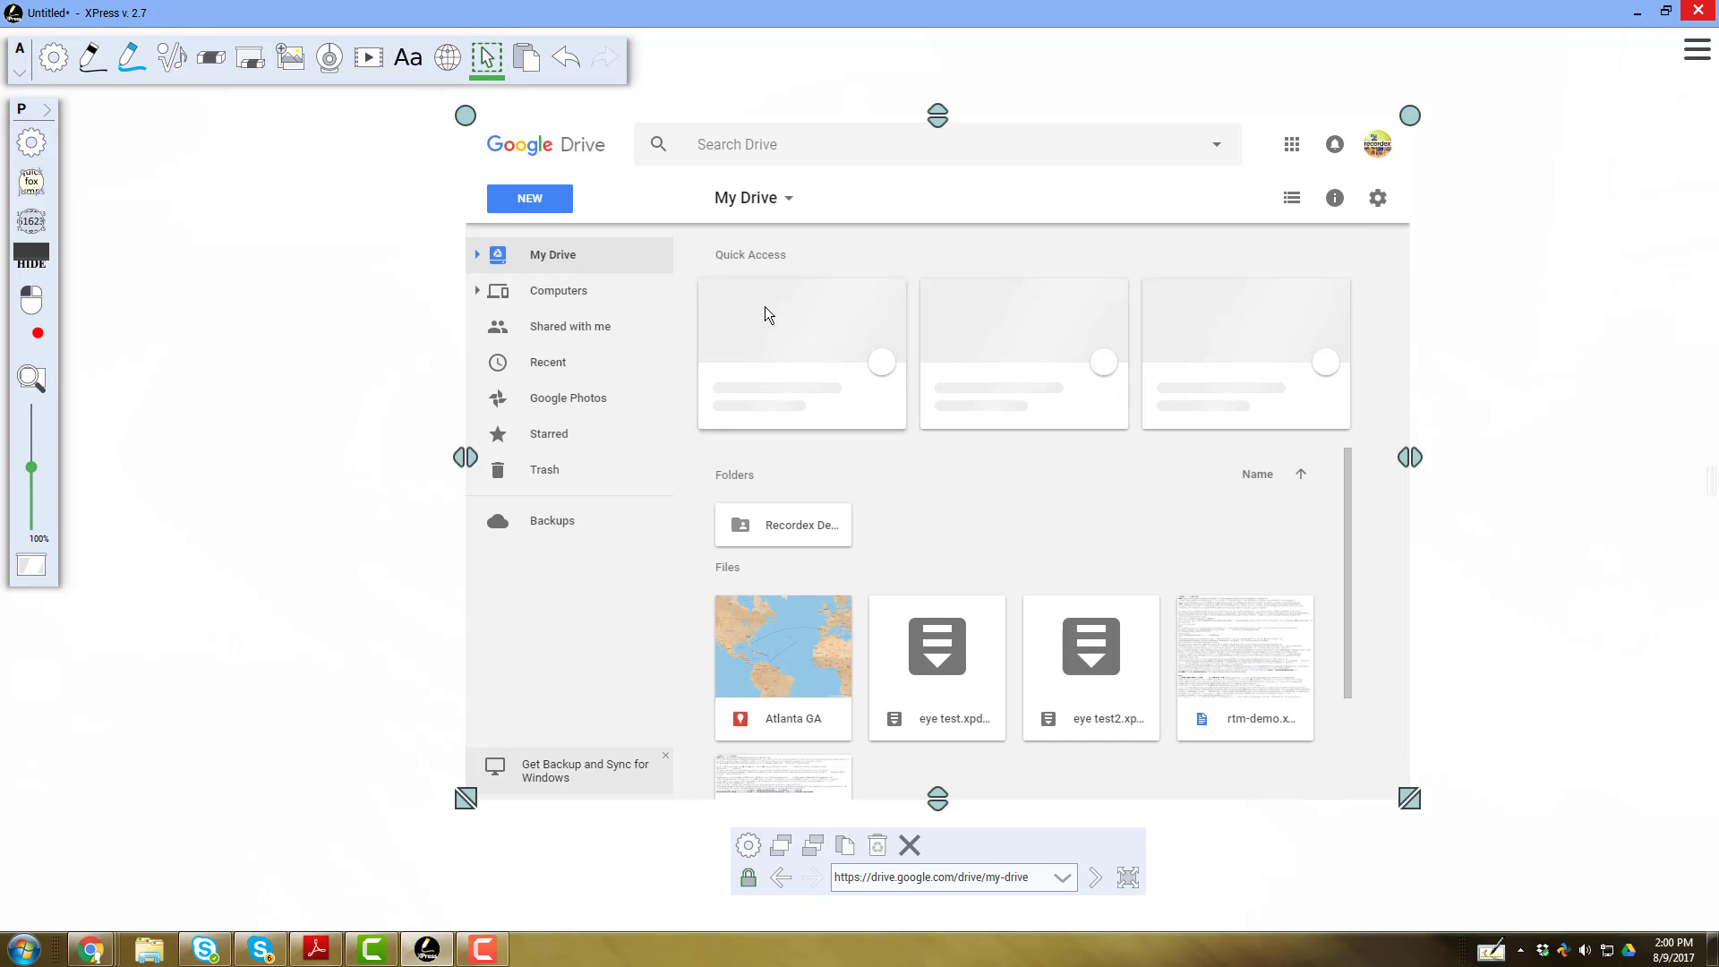
left_click(830, 386)
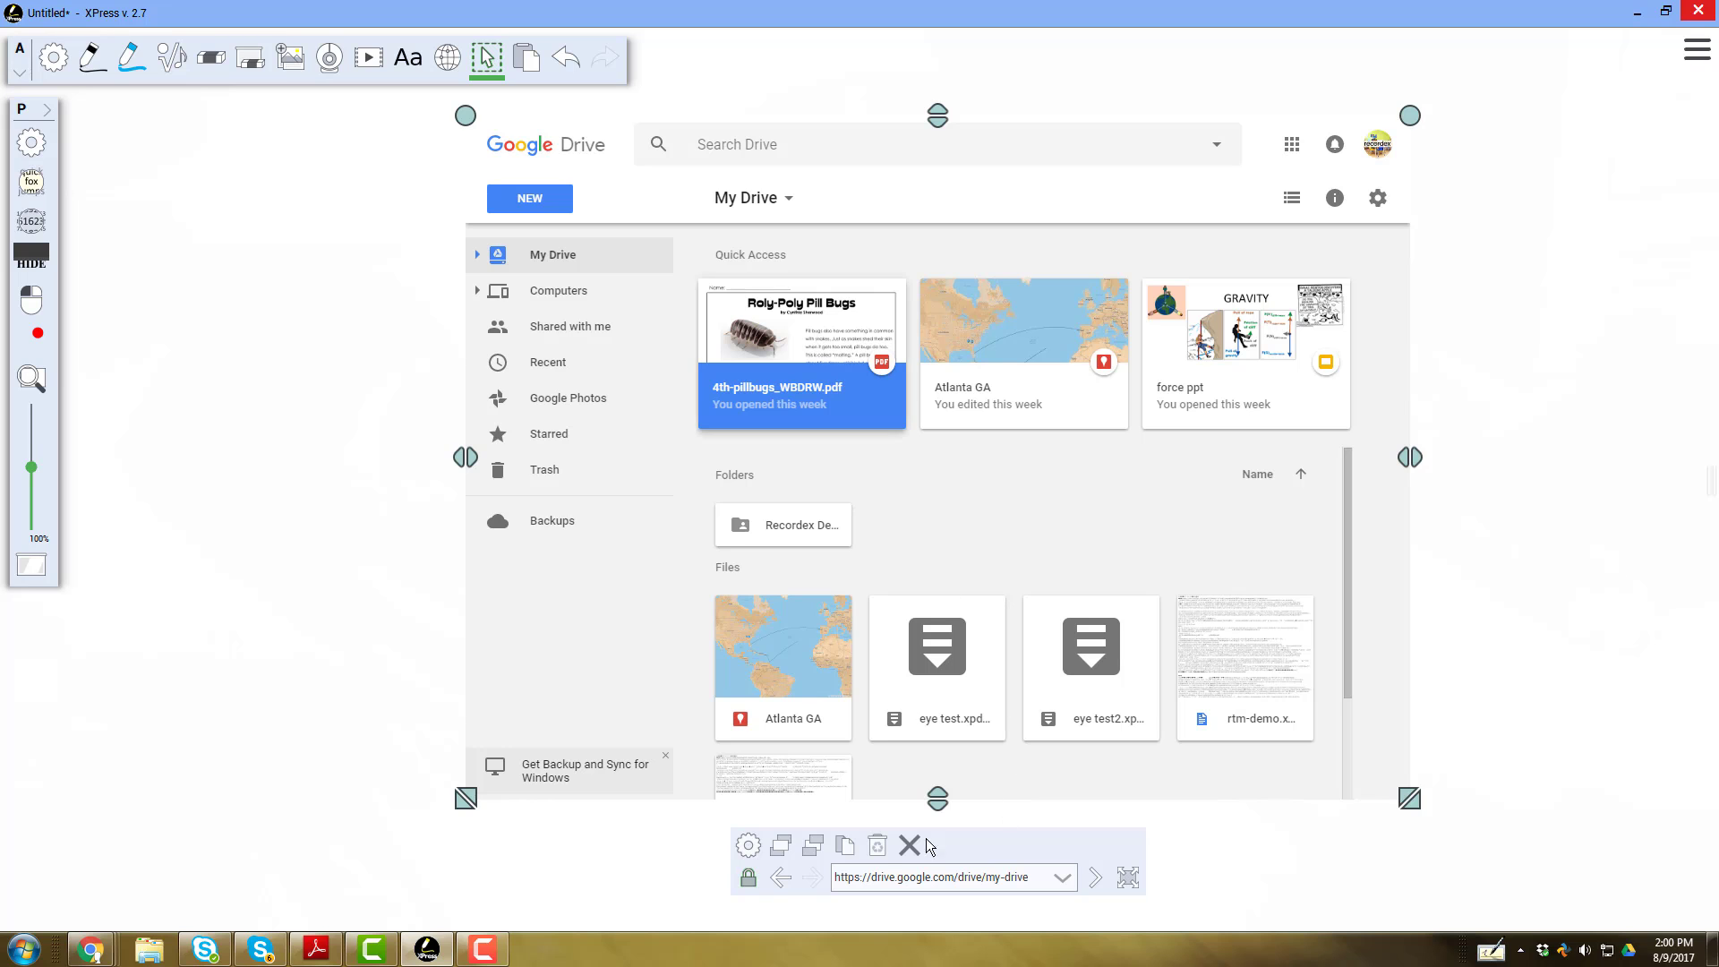
left_click(877, 846)
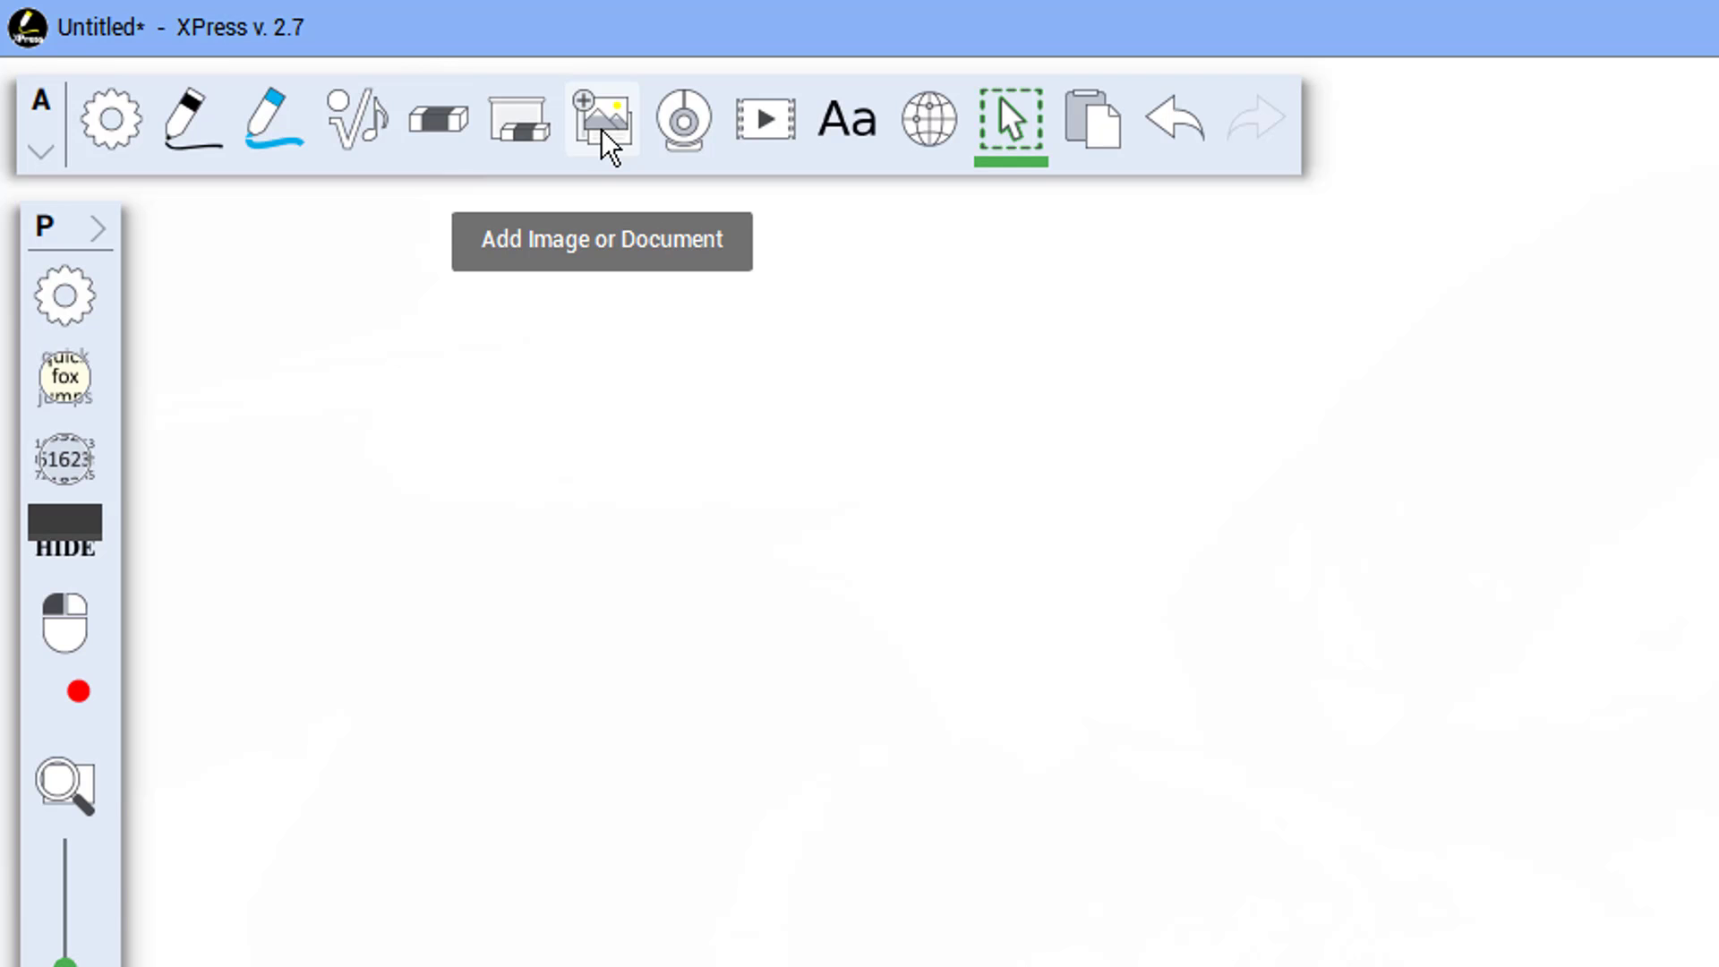
Step: Add the pill bugs PDF from Google Drive > Recordex Demo, using the PDF filter, to the board
left_click(600, 129)
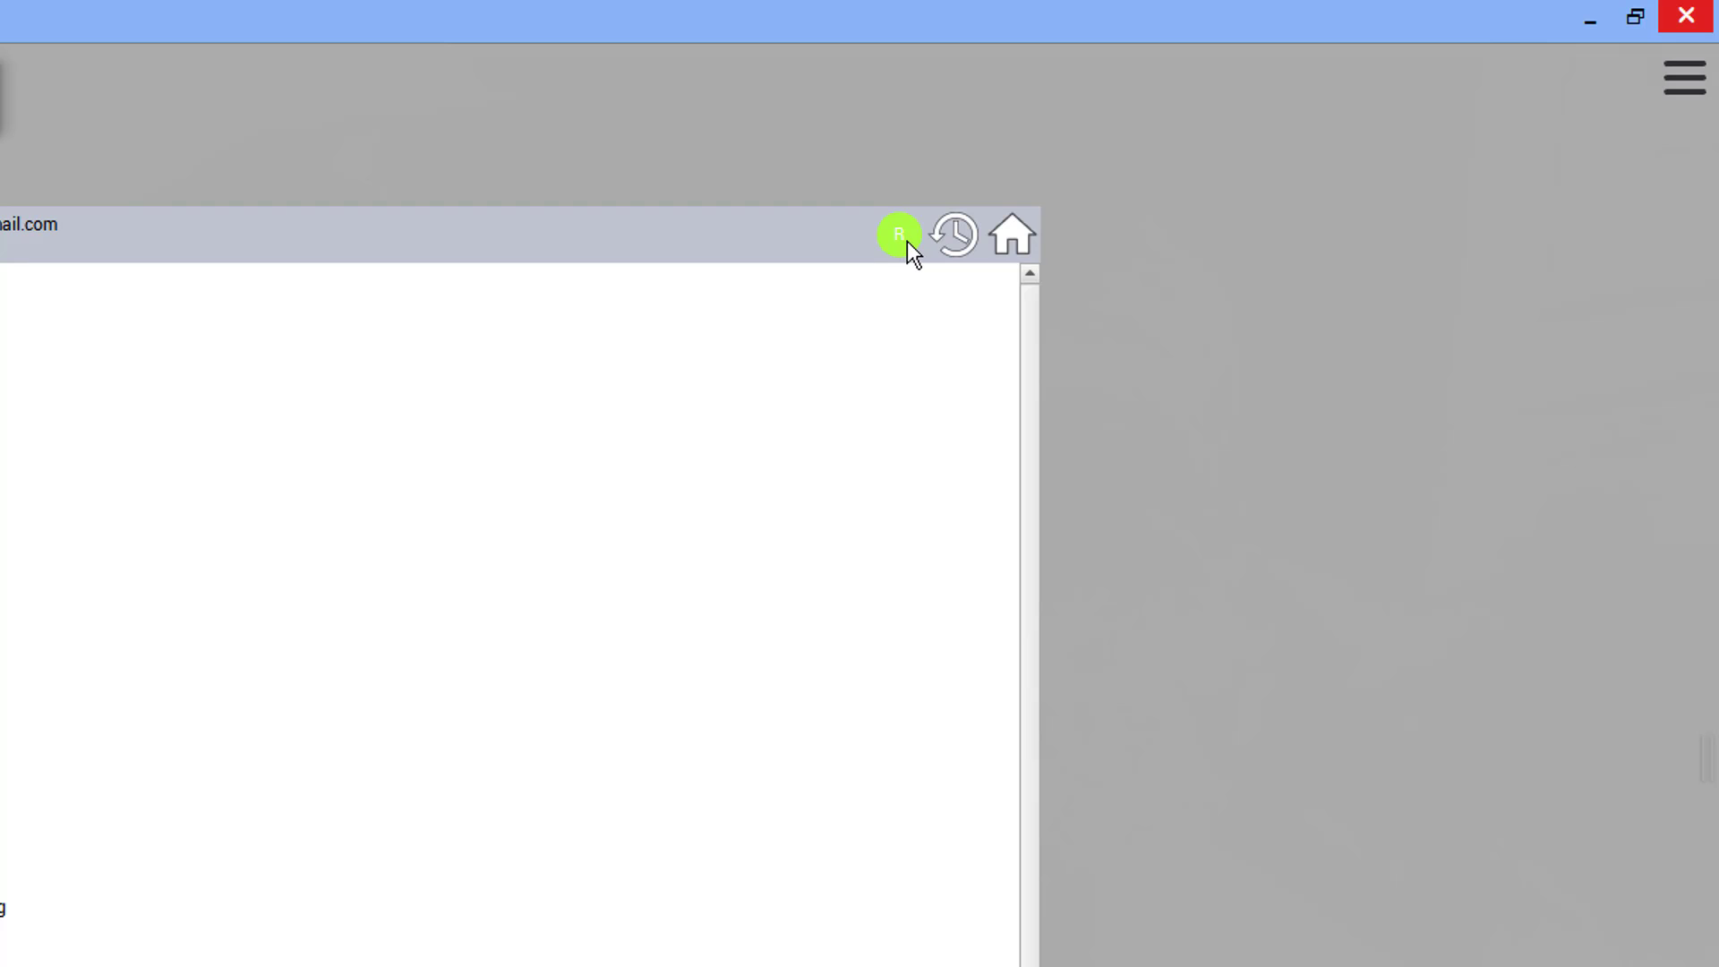
left_click(1106, 180)
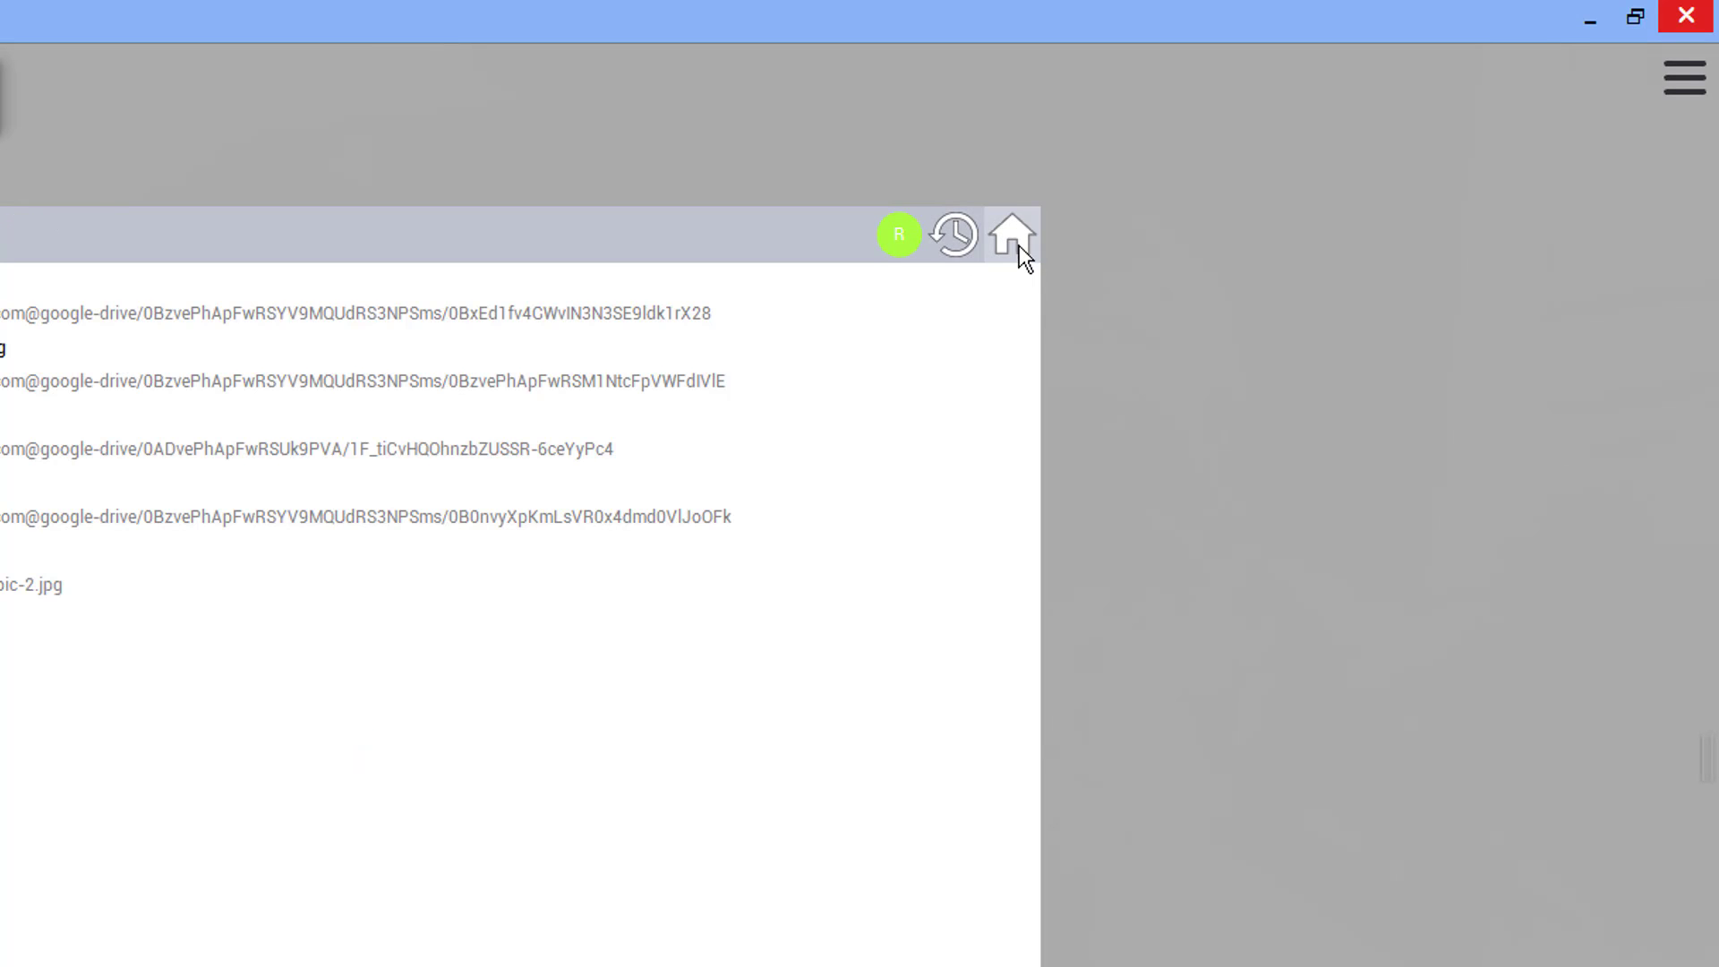
left_click(1010, 240)
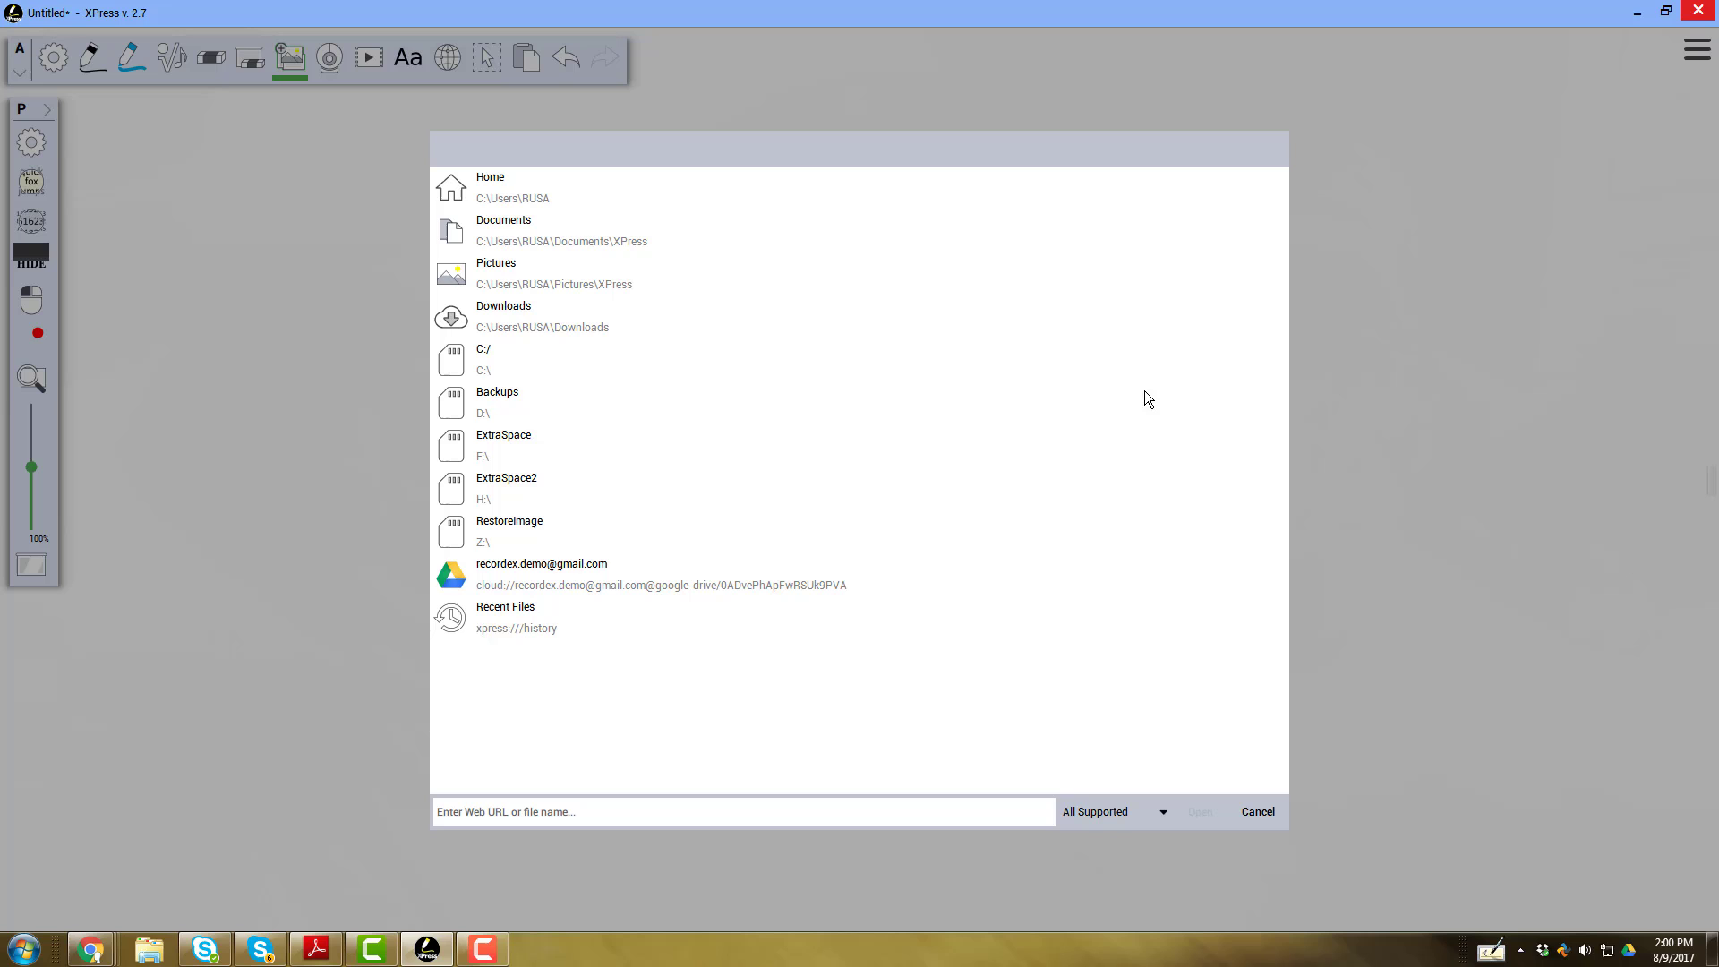
left_click(518, 584)
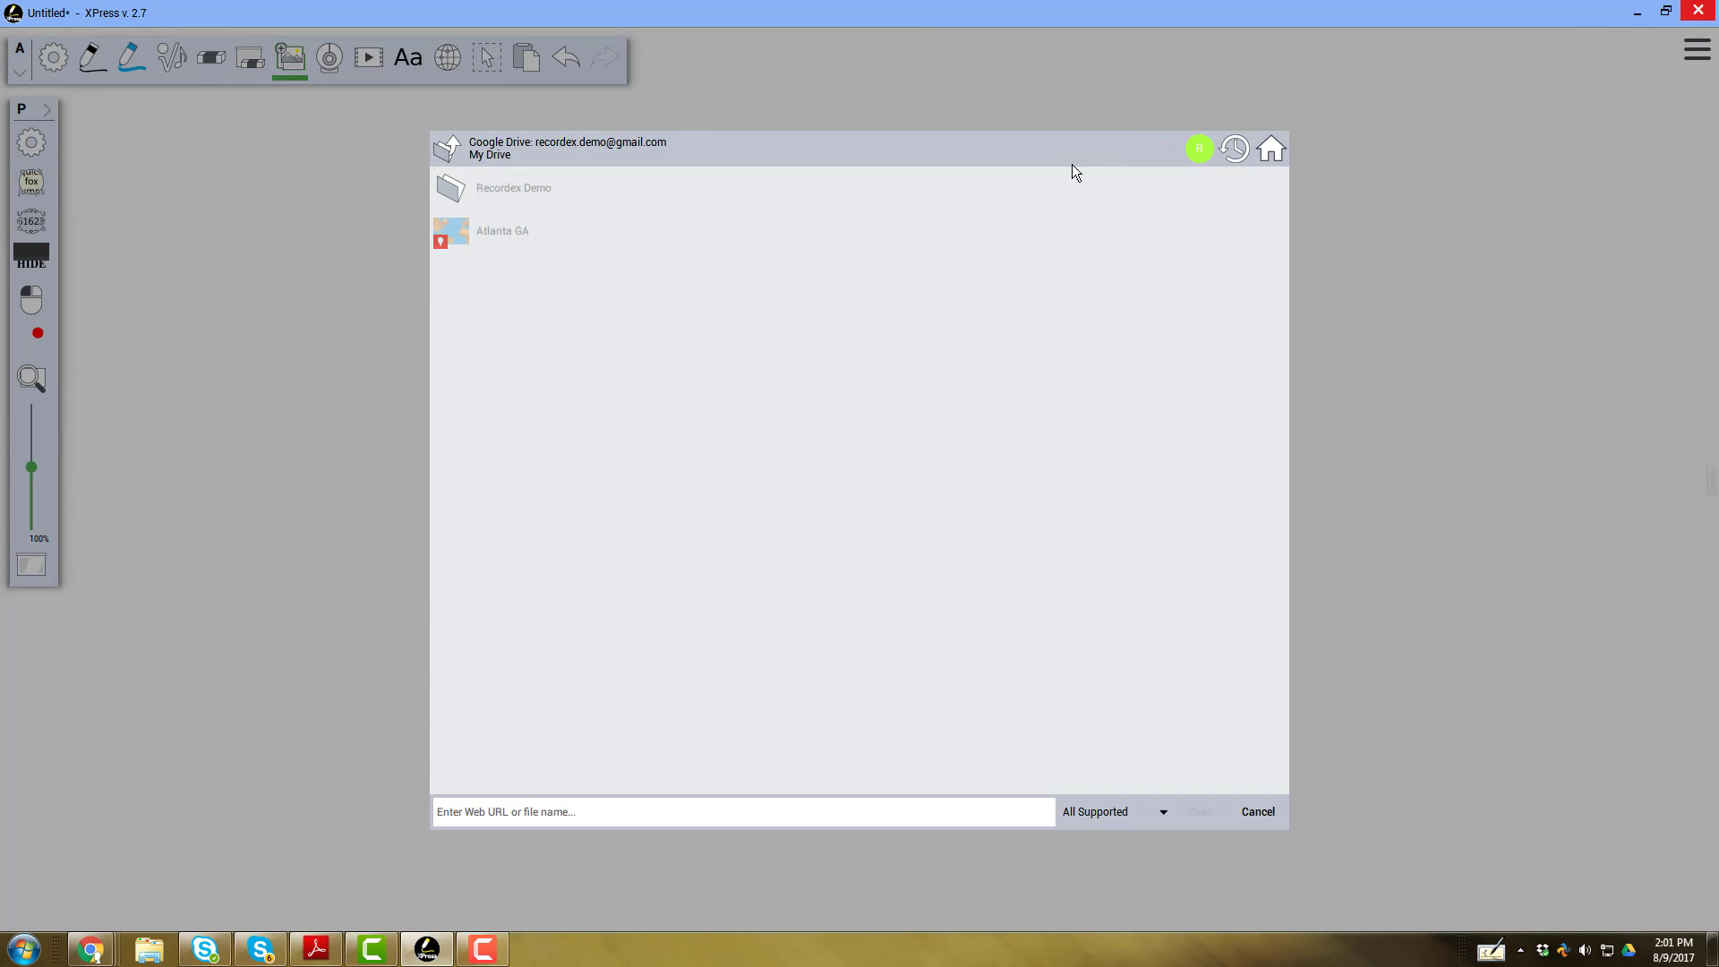
left_click(532, 188)
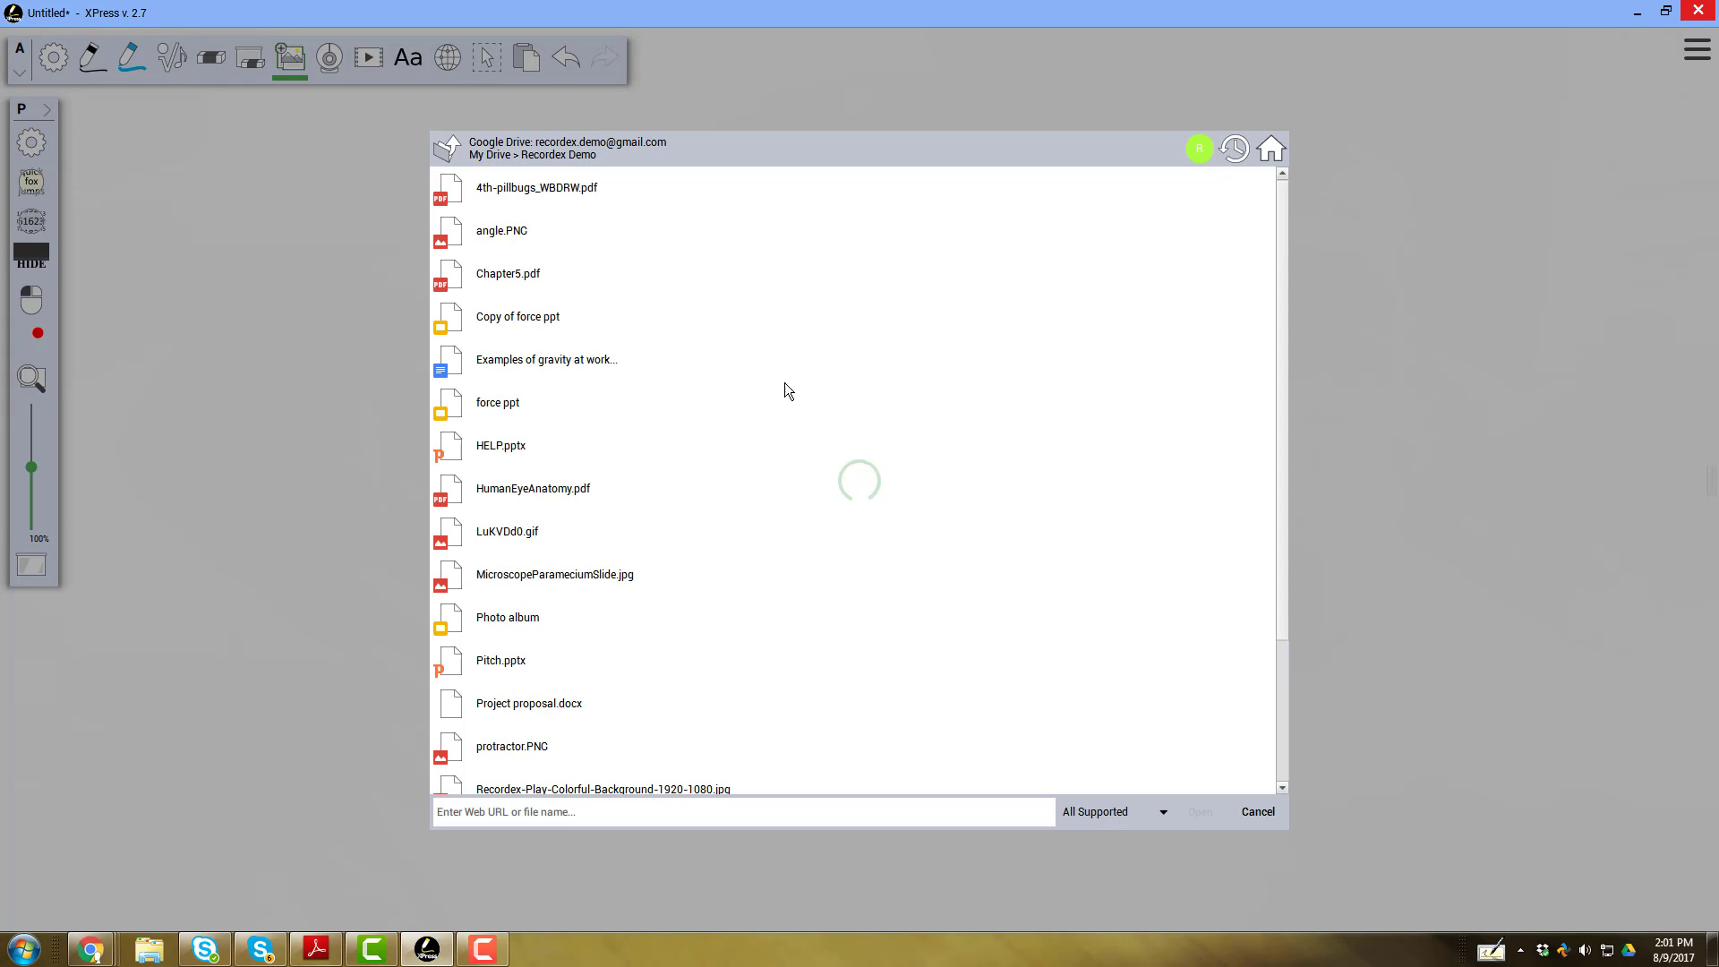
left_click(1162, 815)
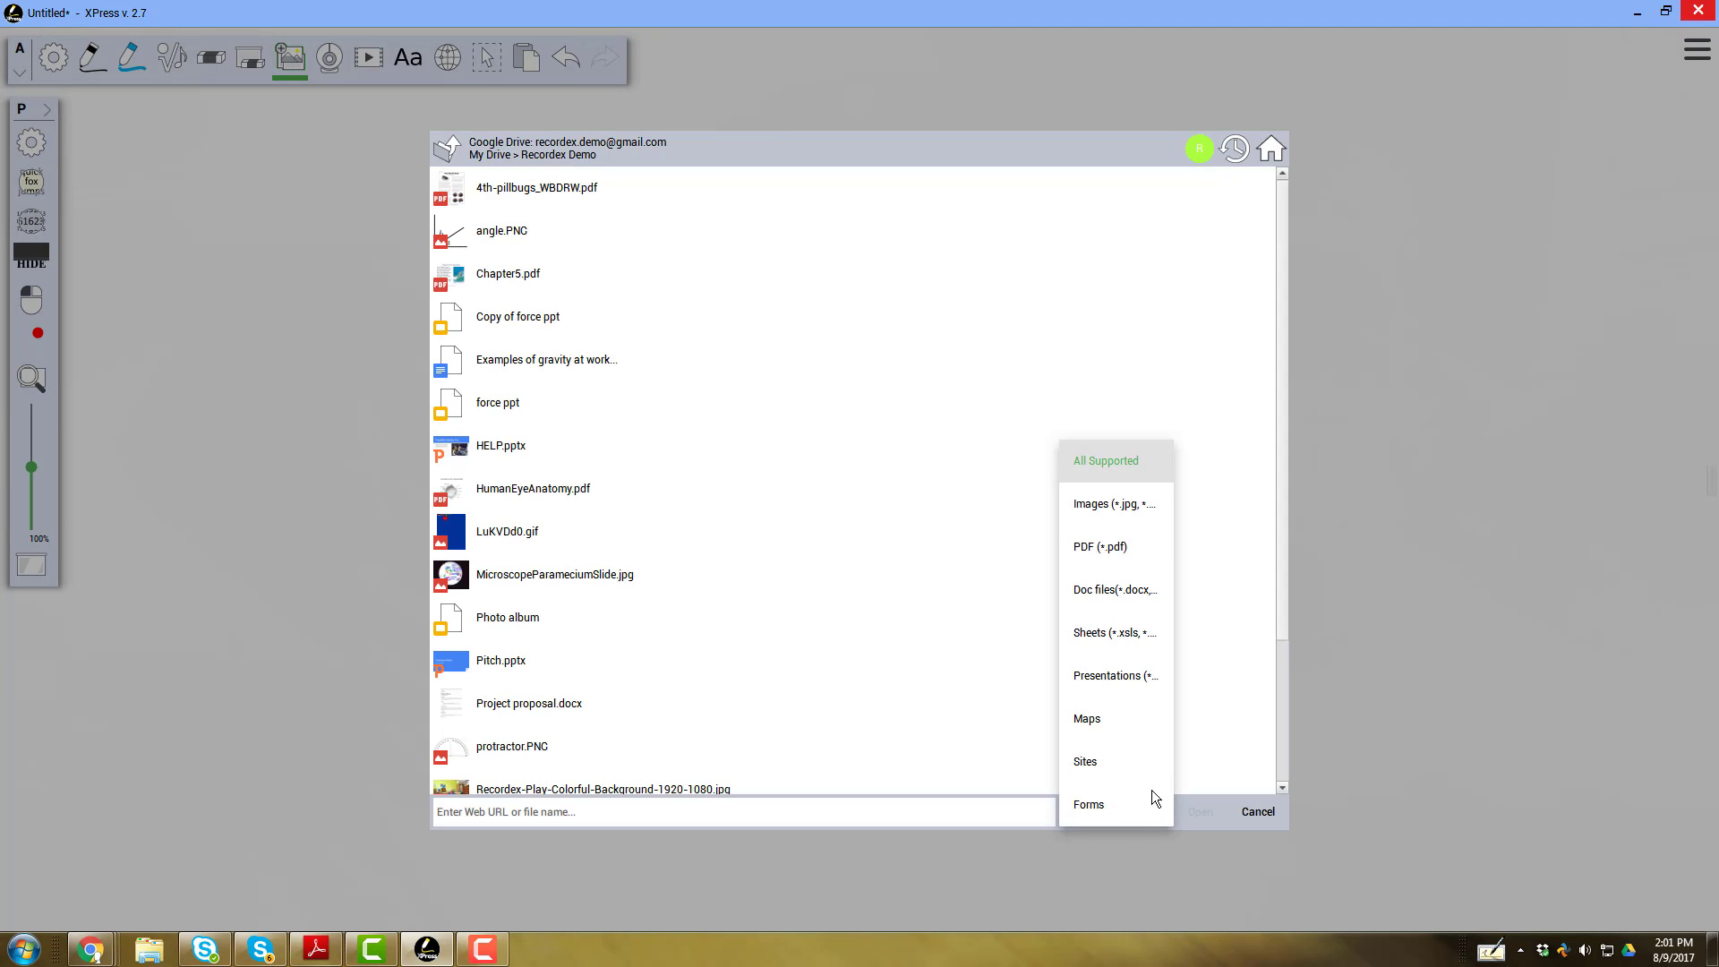
left_click(1100, 548)
left_click(491, 188)
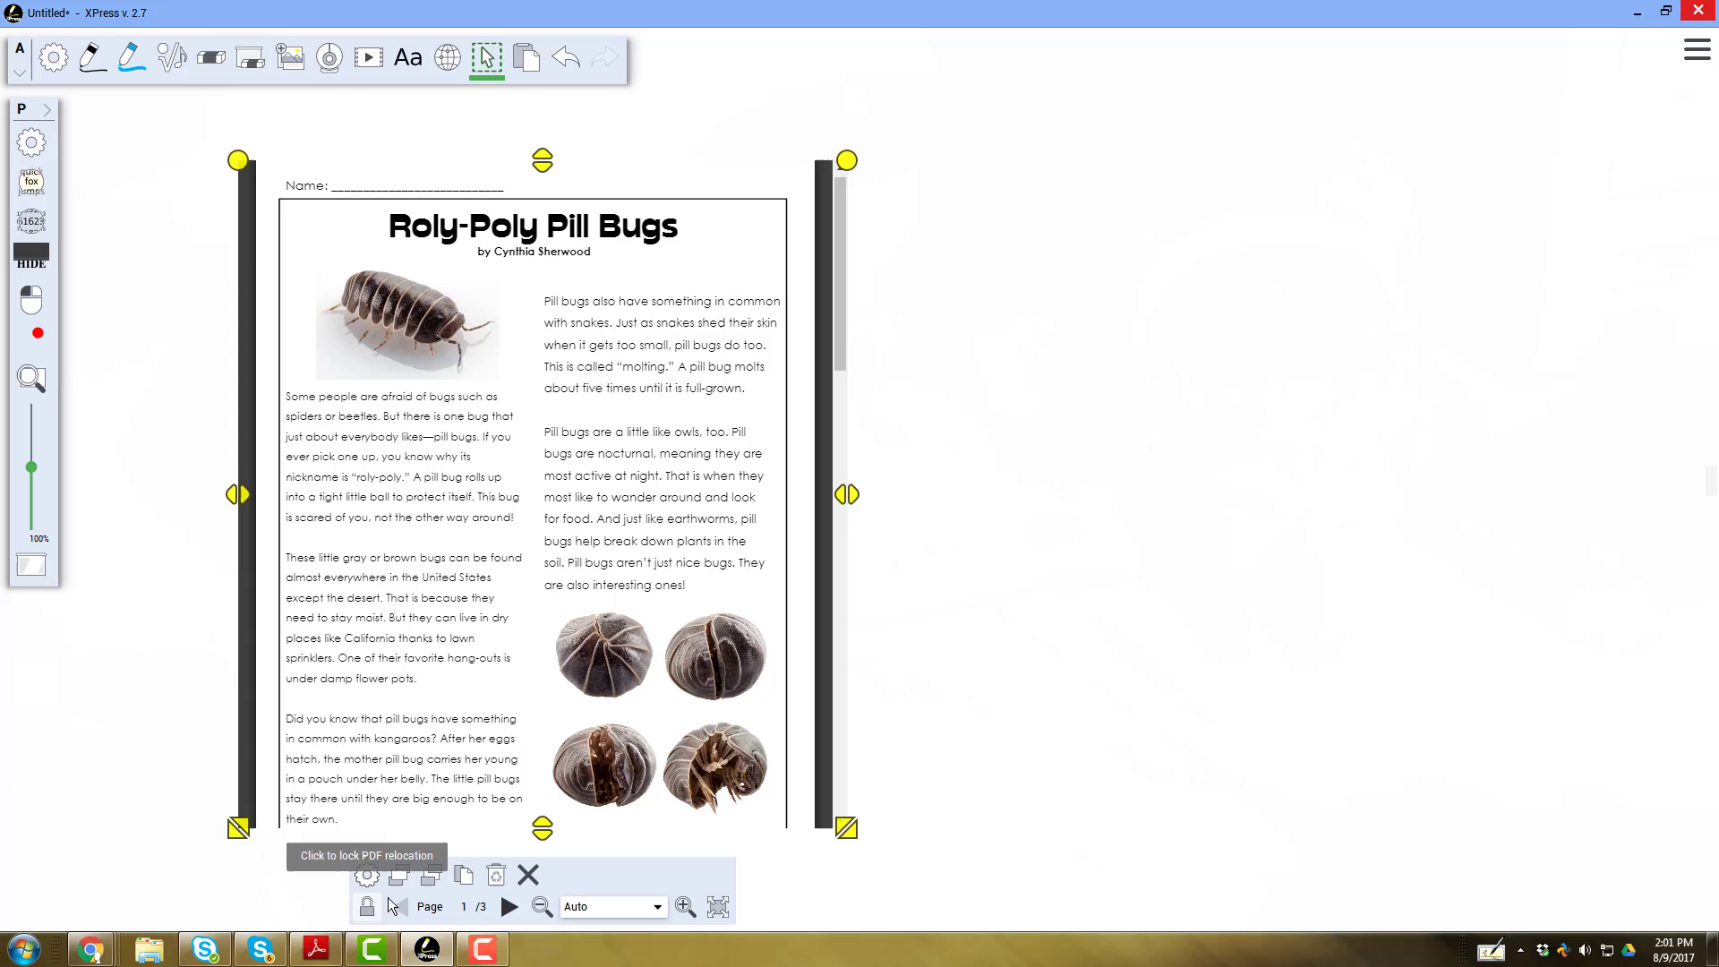
Step: Move the pill bugs PDF into the board's top-left corner and reselect it
left_click_drag(488, 788, 328, 731)
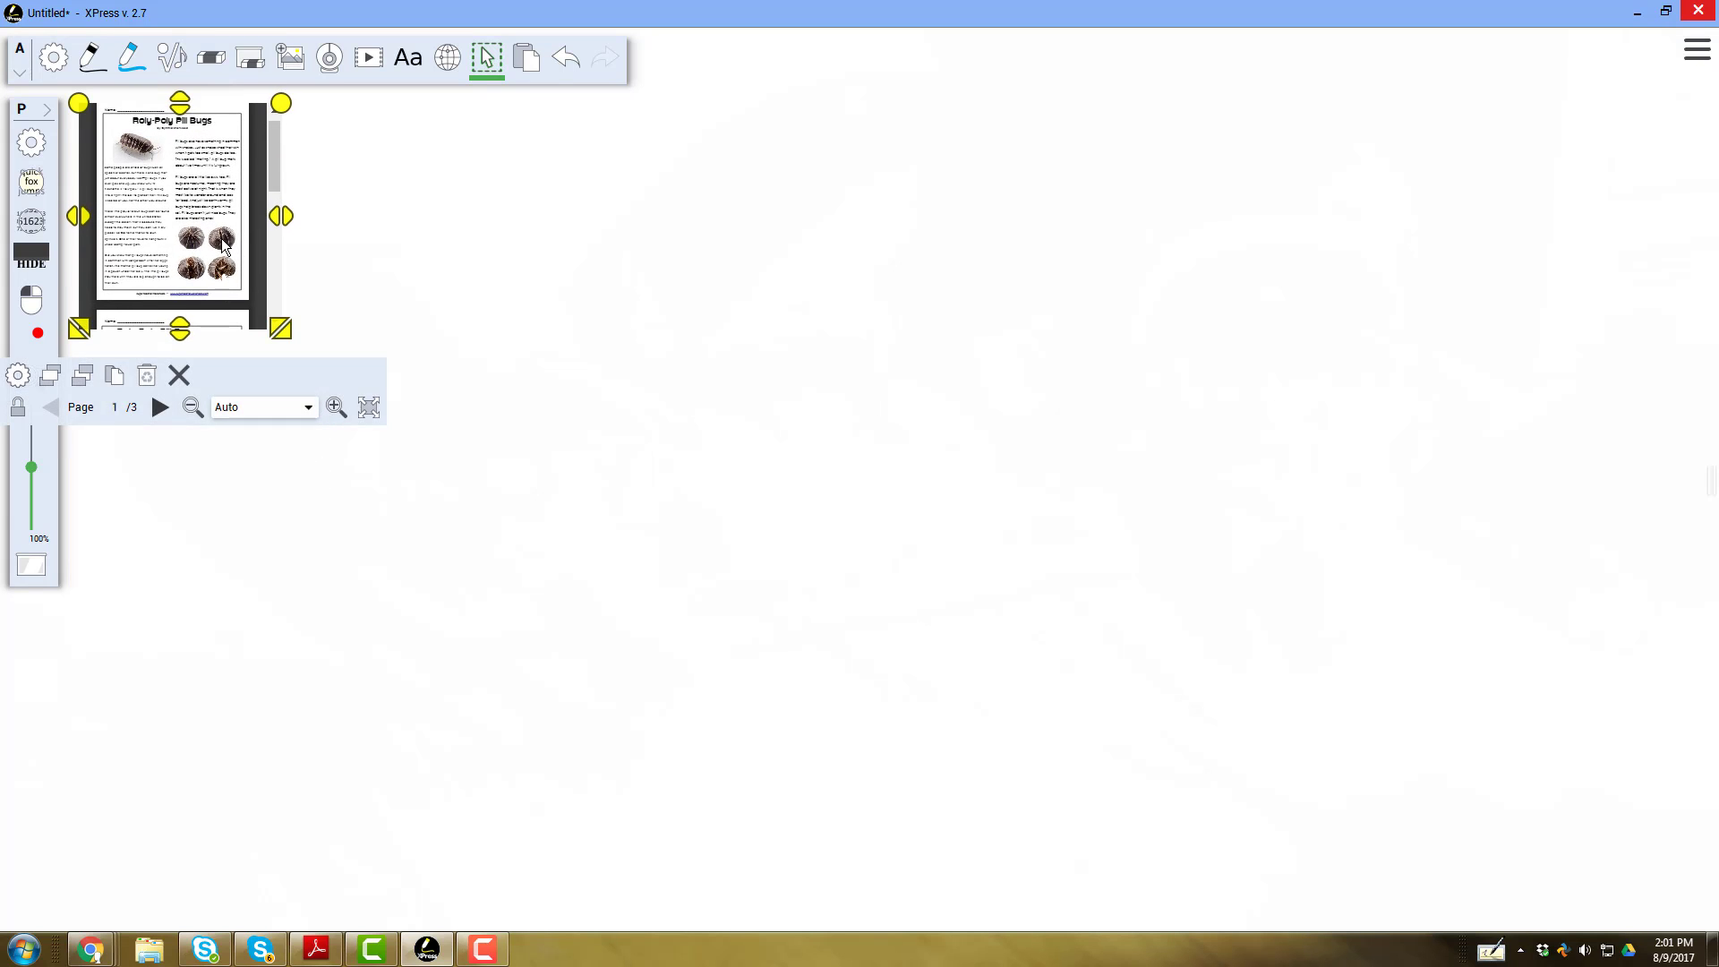
left_click(359, 248)
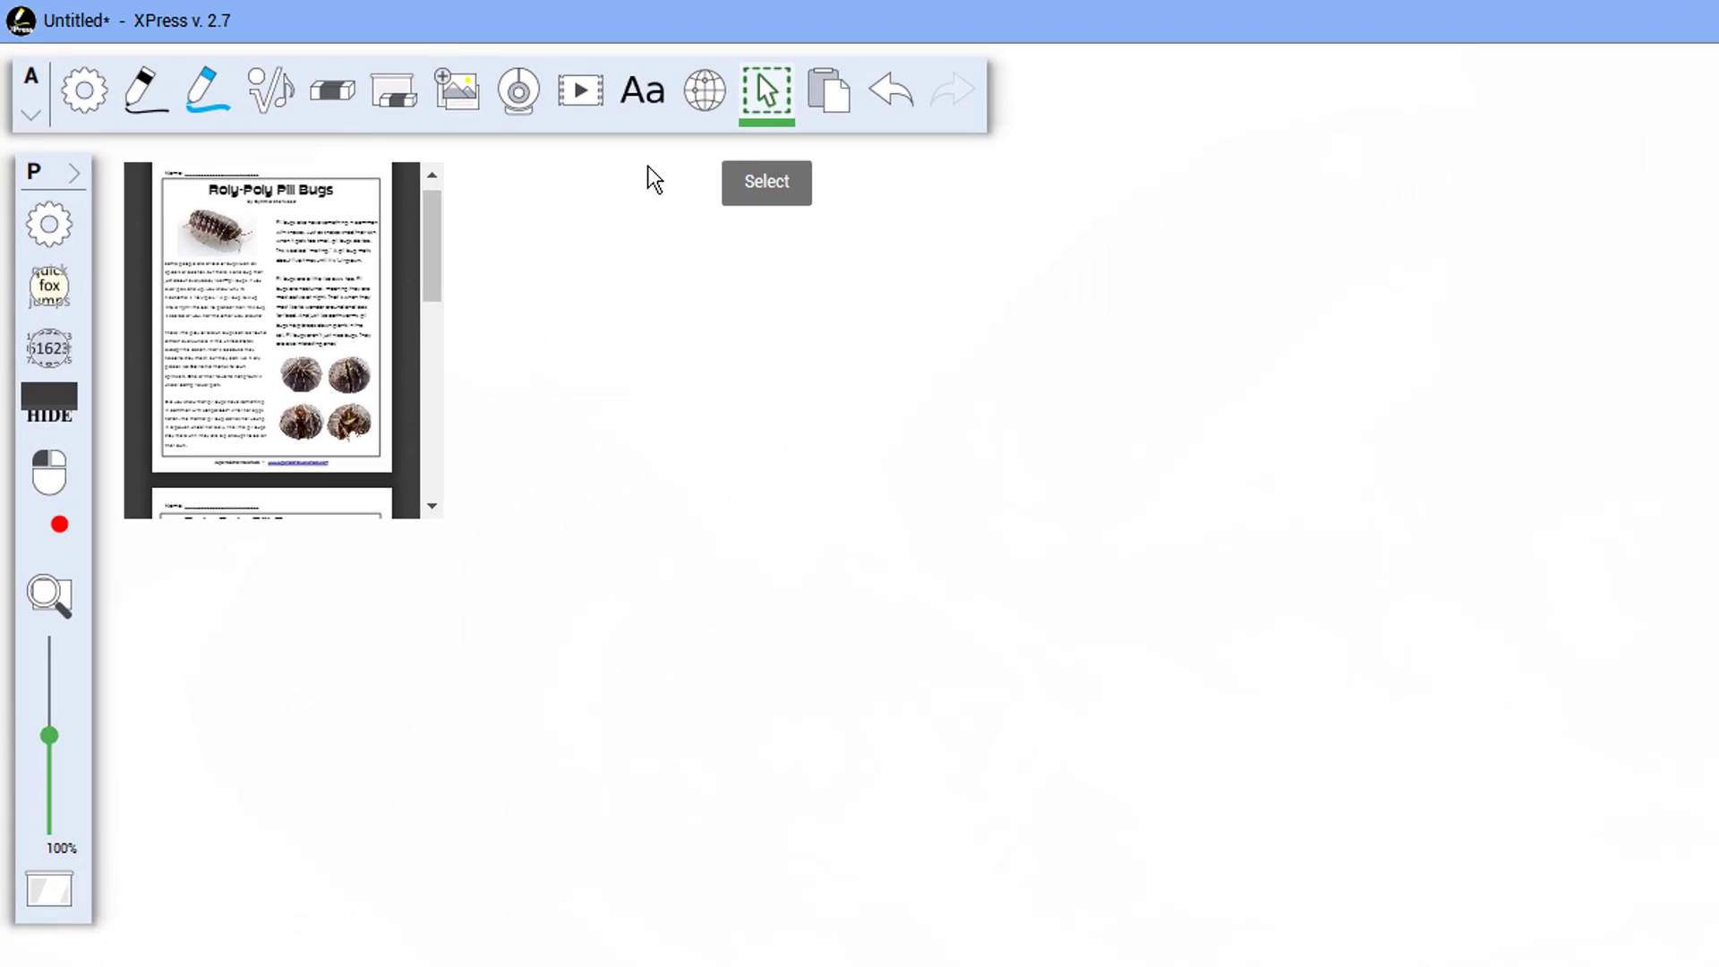
left_click(371, 304)
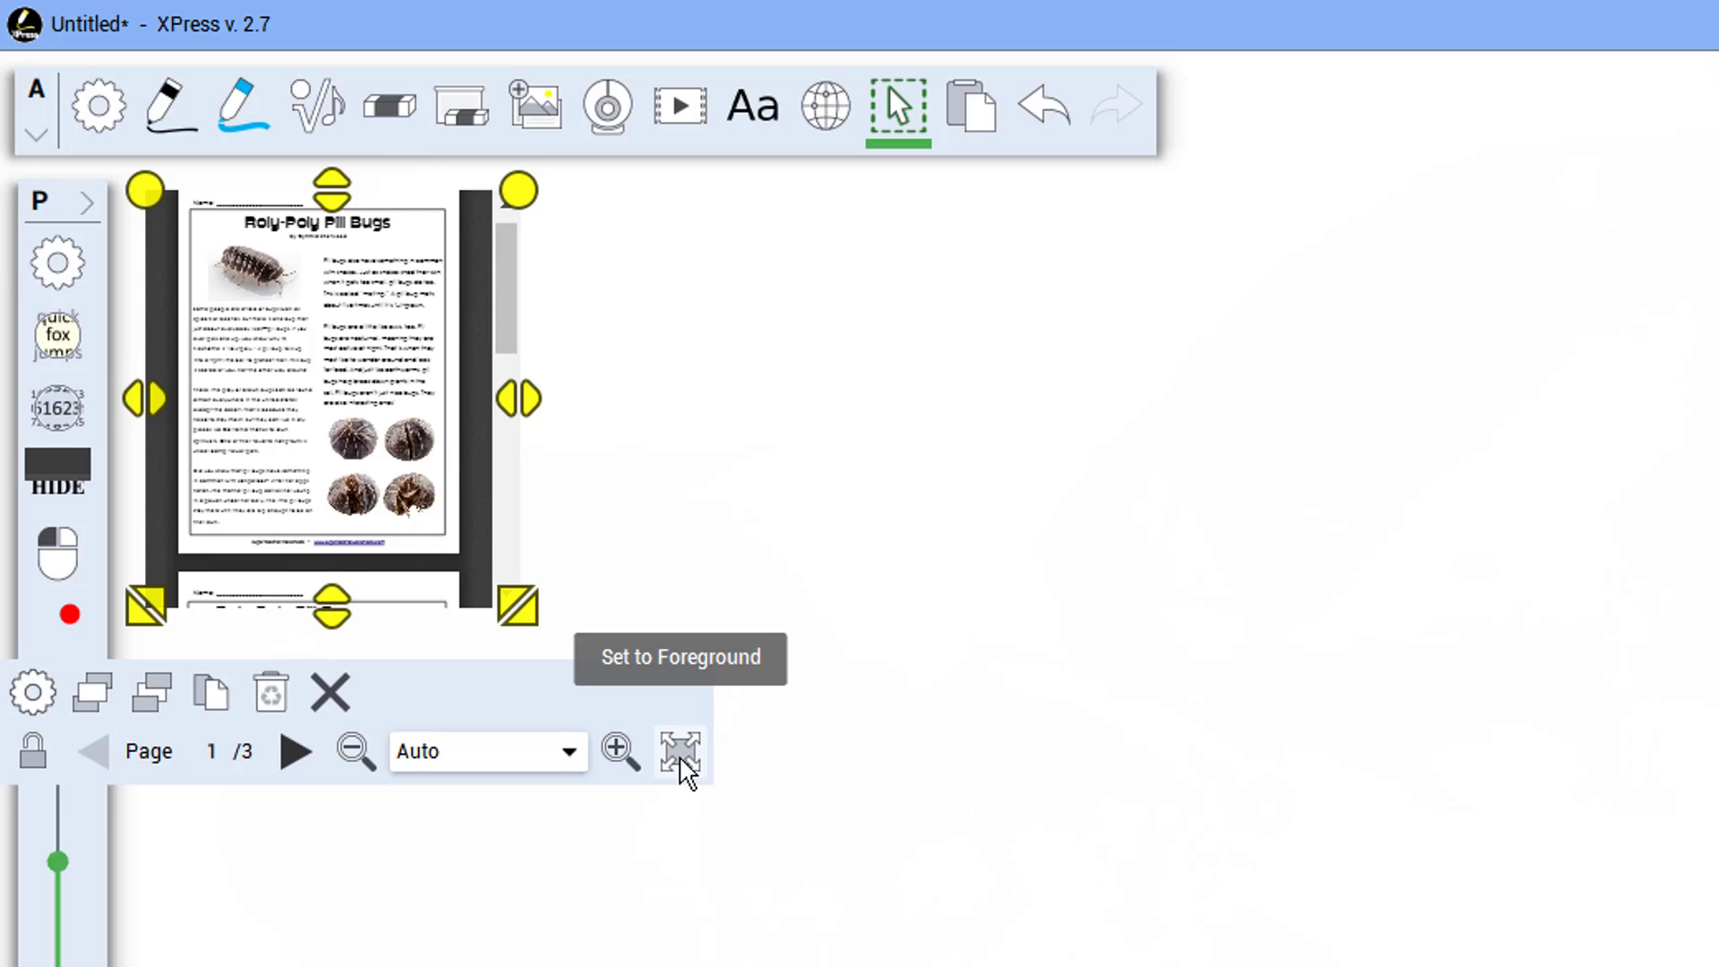
Step: On the foregrounded PDF, draw an arrow at the bug photo and highlight the opening snakes sentence
left_click(685, 770)
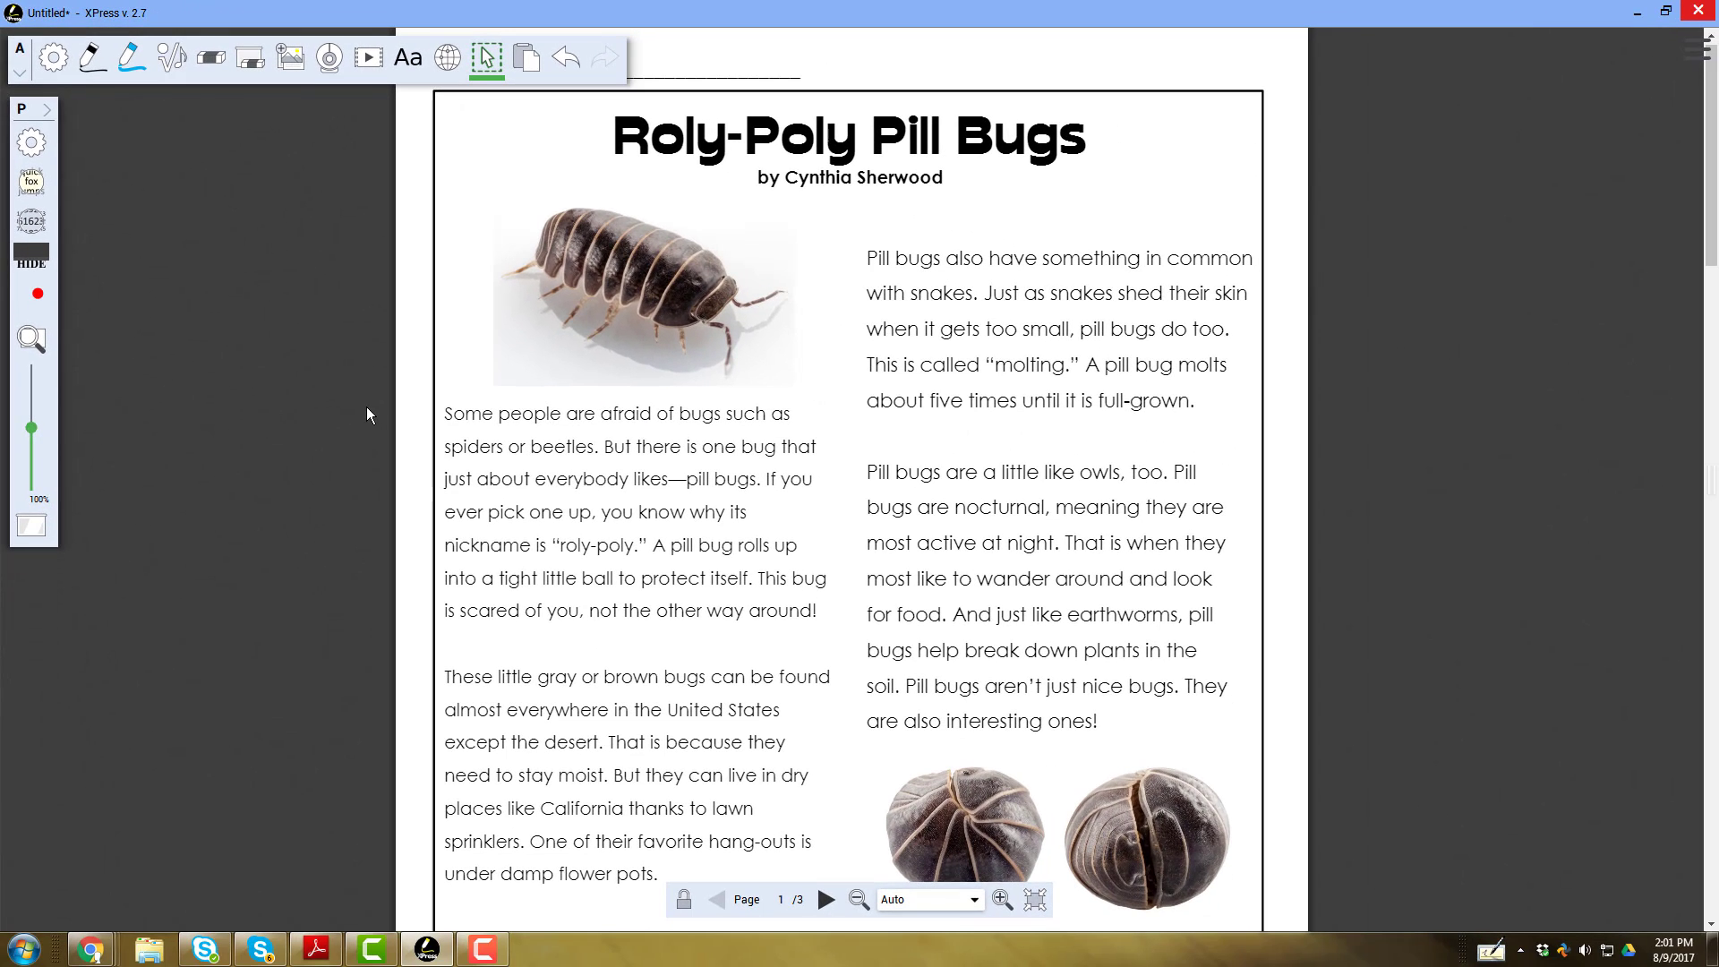
left_click(93, 61)
mouse_move(862, 215)
left_mouse_down()
mouse_move(795, 273)
mouse_move(822, 267)
left_mouse_up()
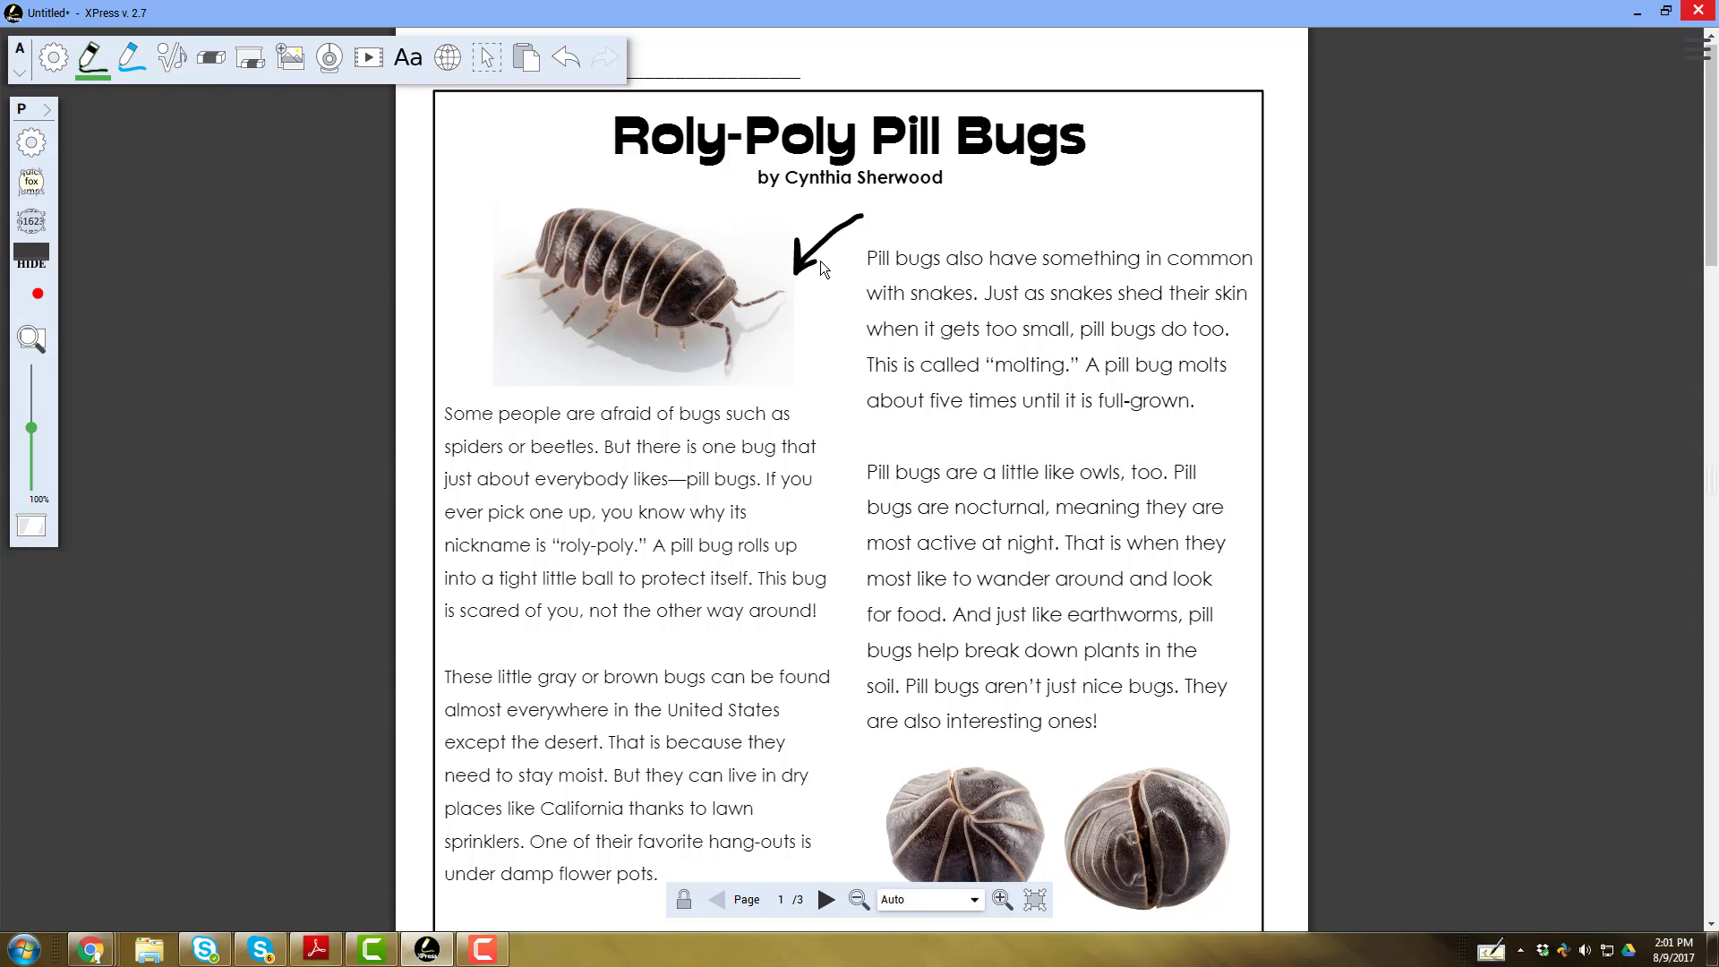
left_click(132, 60)
left_click_drag(879, 259, 1235, 261)
left_click_drag(875, 293, 959, 290)
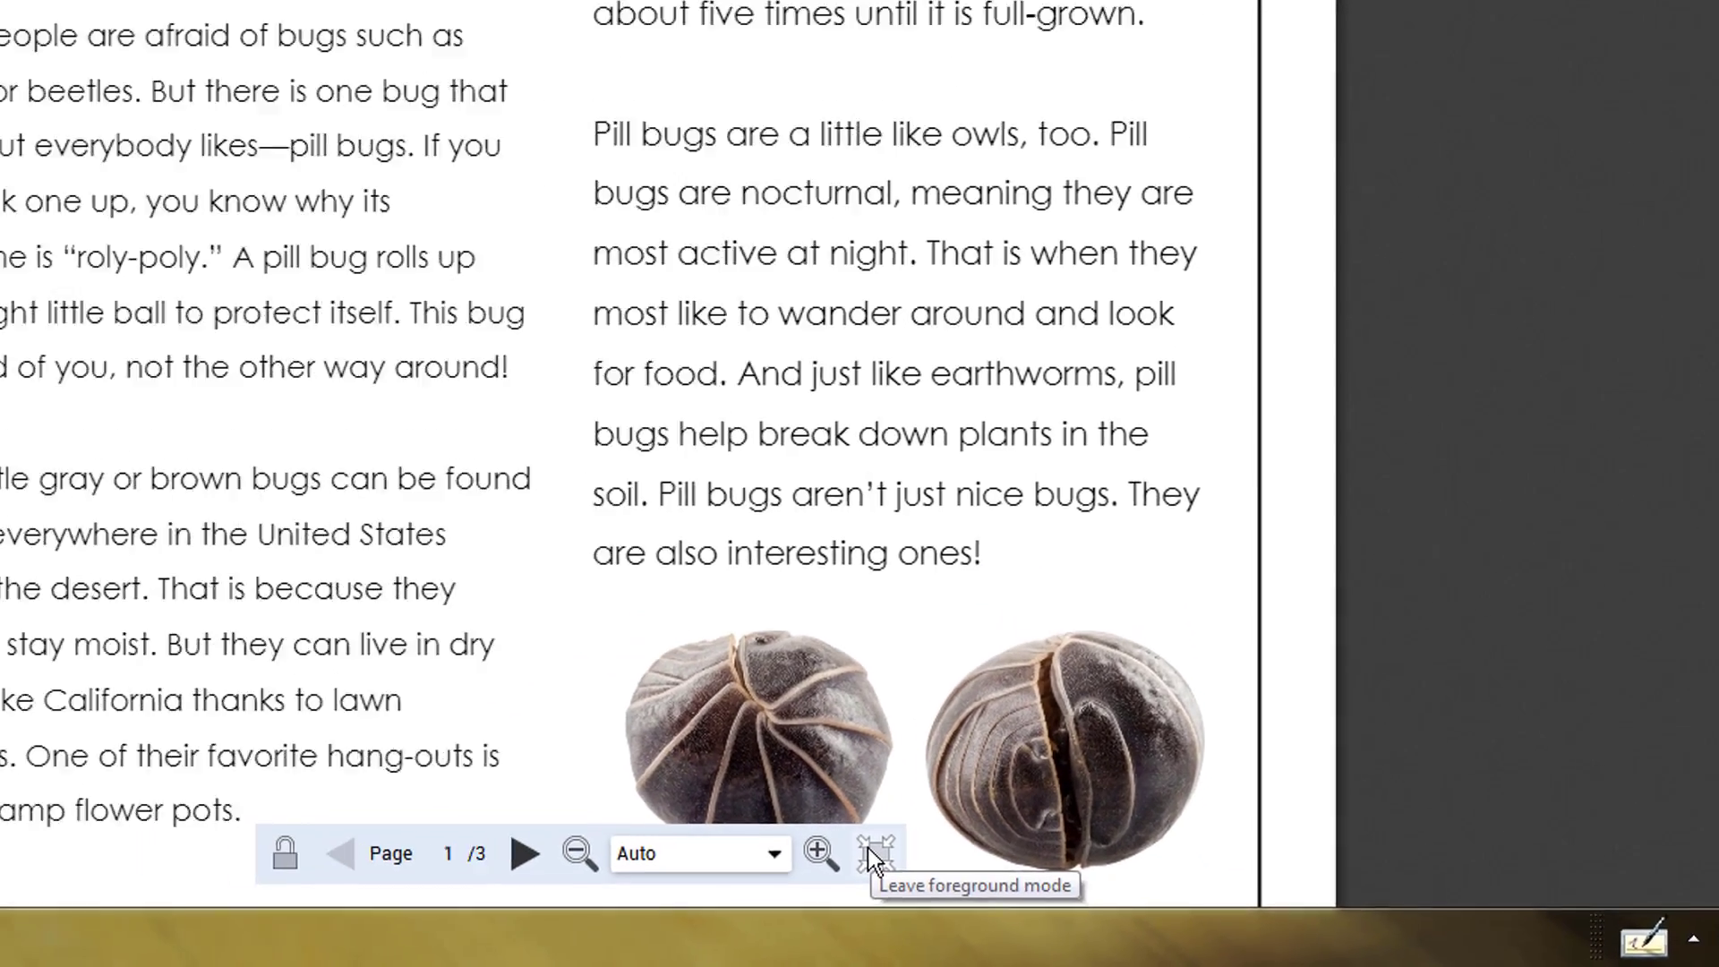
Step: Leave foreground mode, return to object selection, and review the annotated page full-screen again
left_click(869, 851)
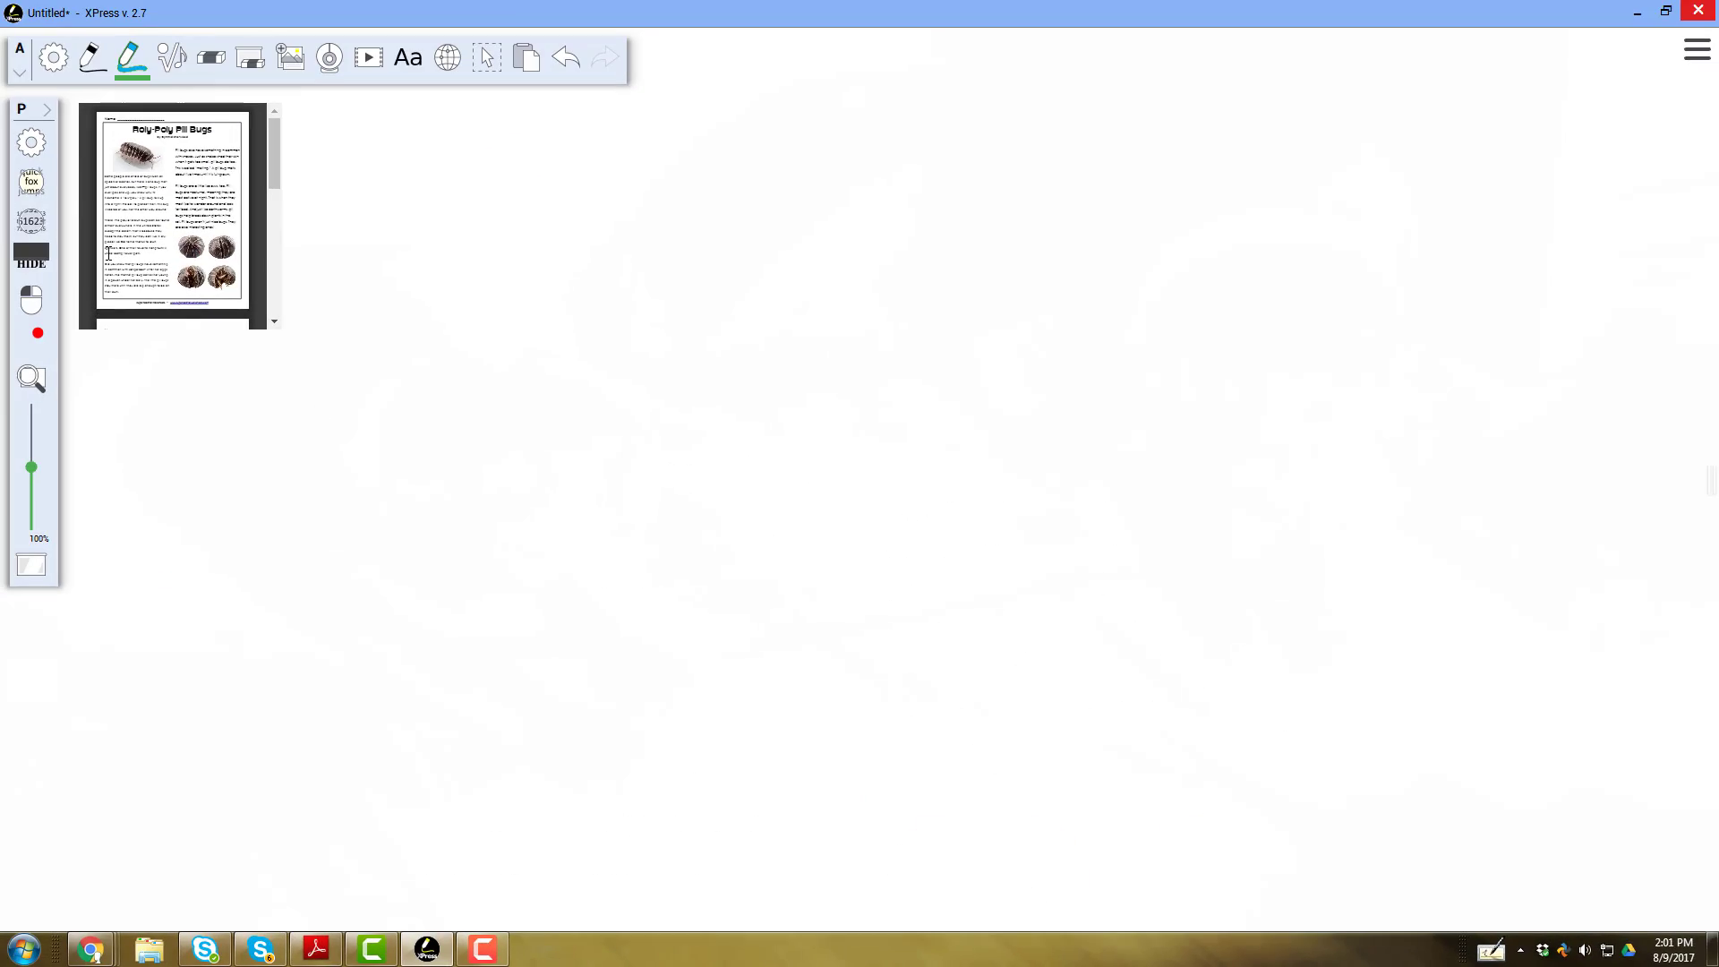
left_click(101, 246)
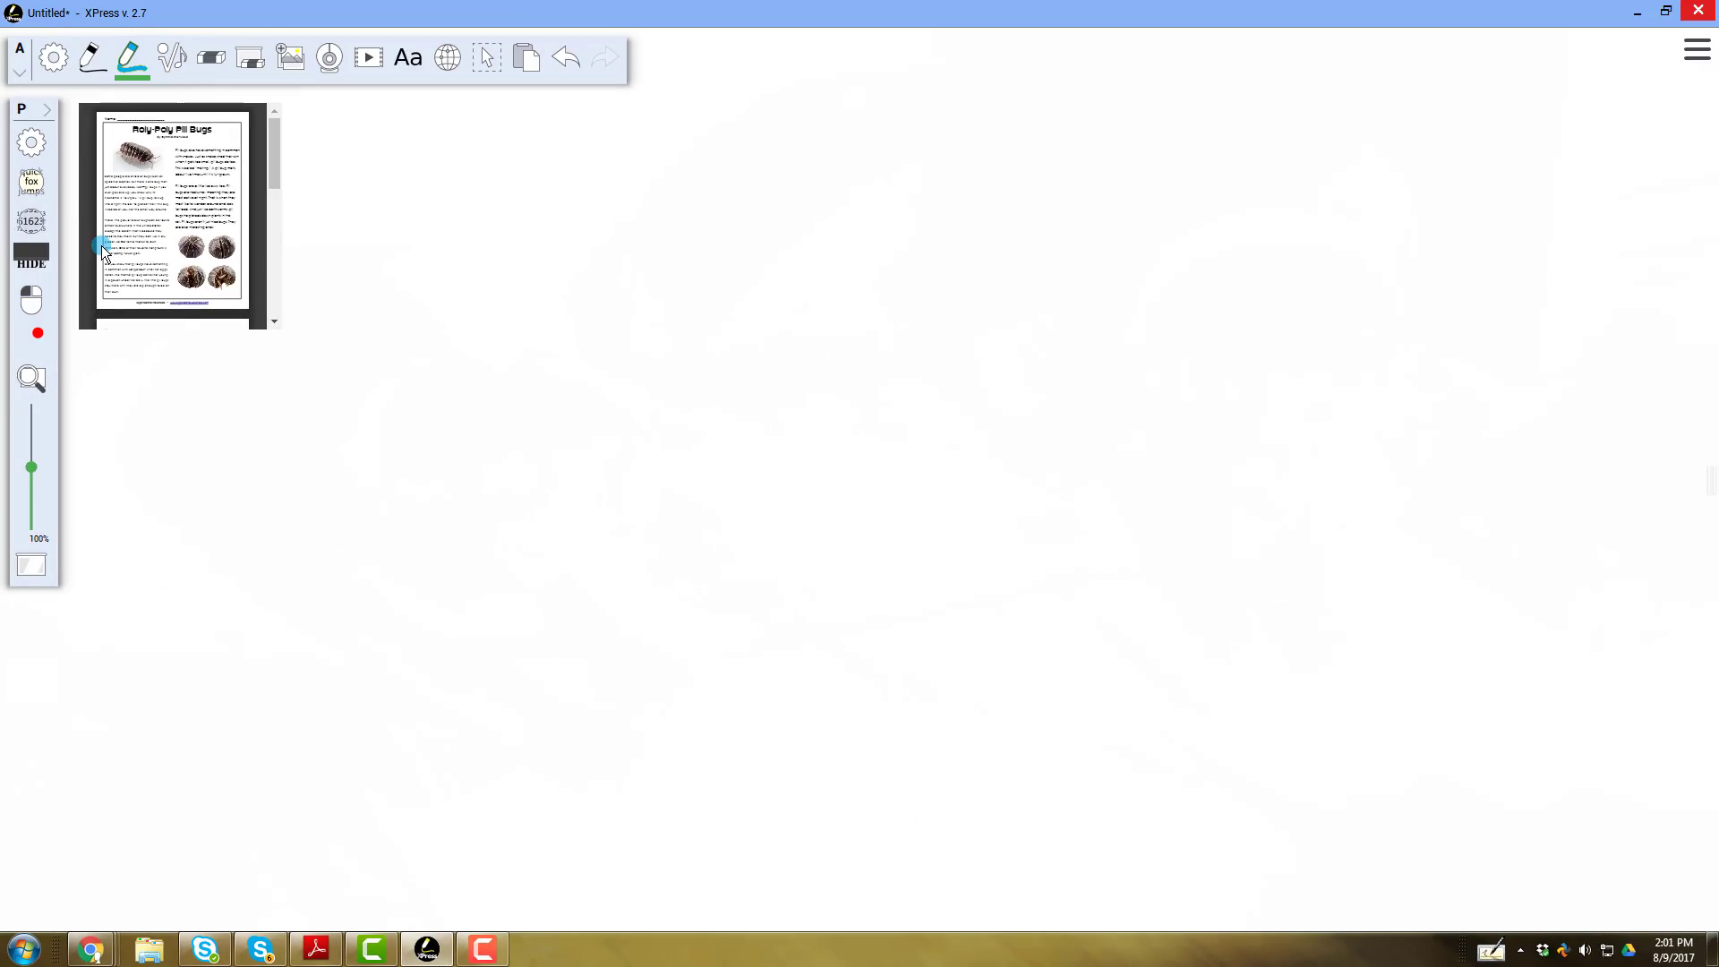
left_click(487, 58)
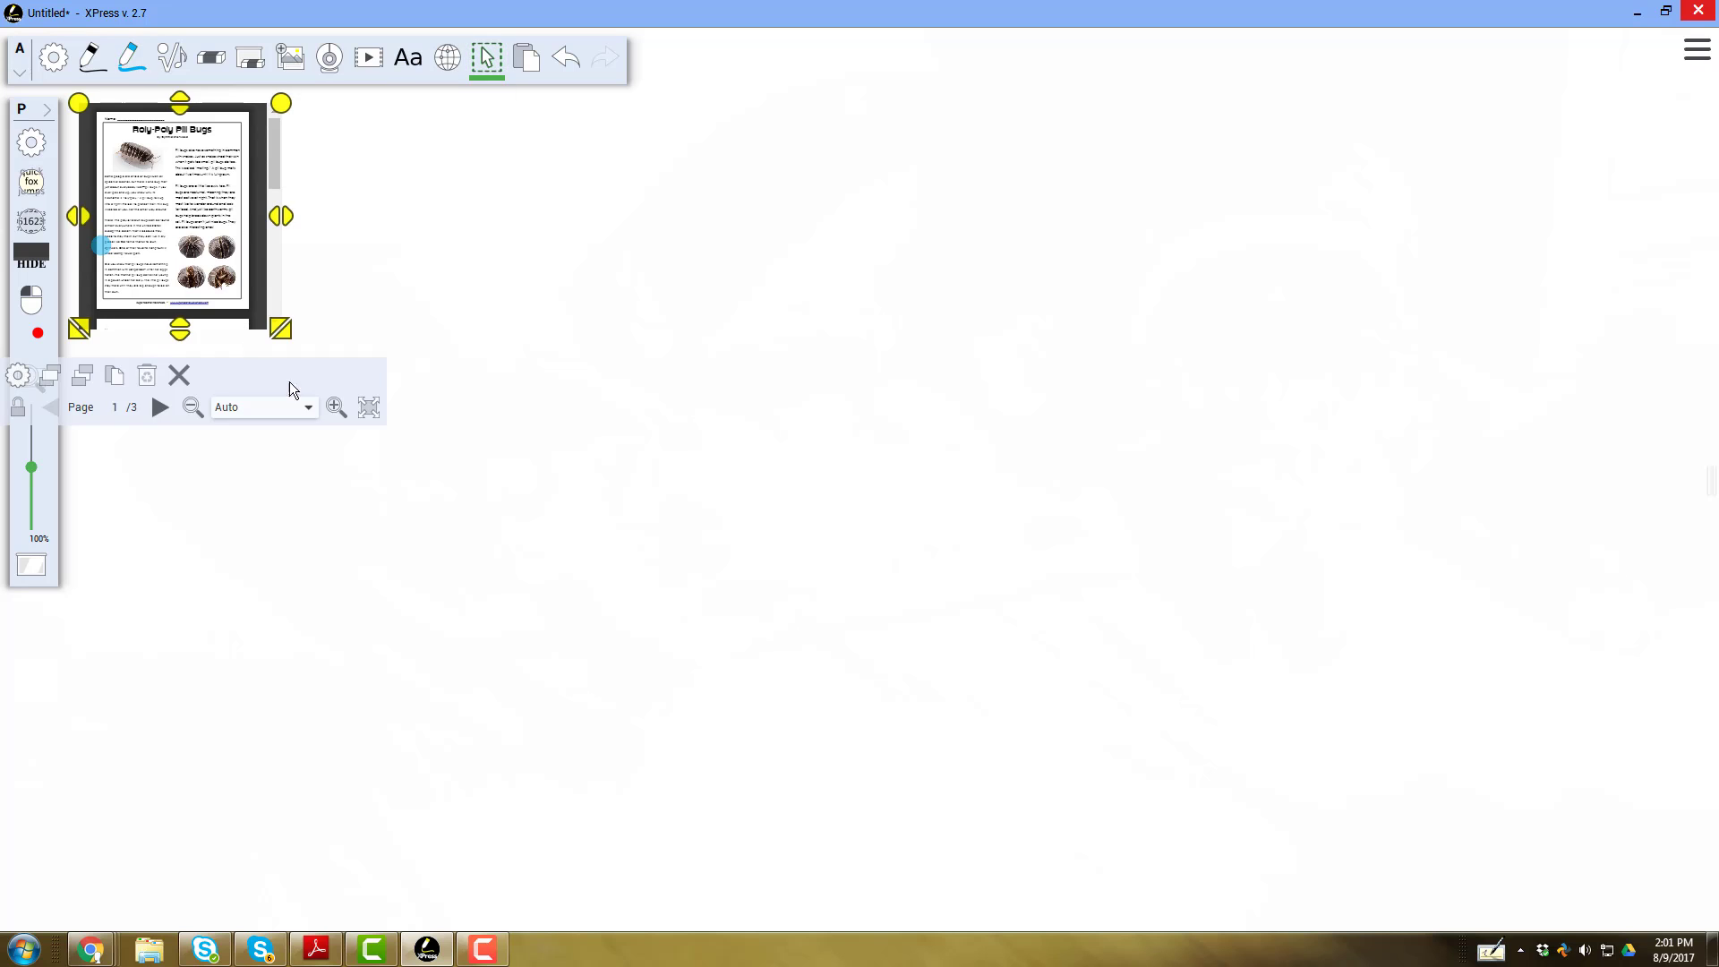
left_click(366, 411)
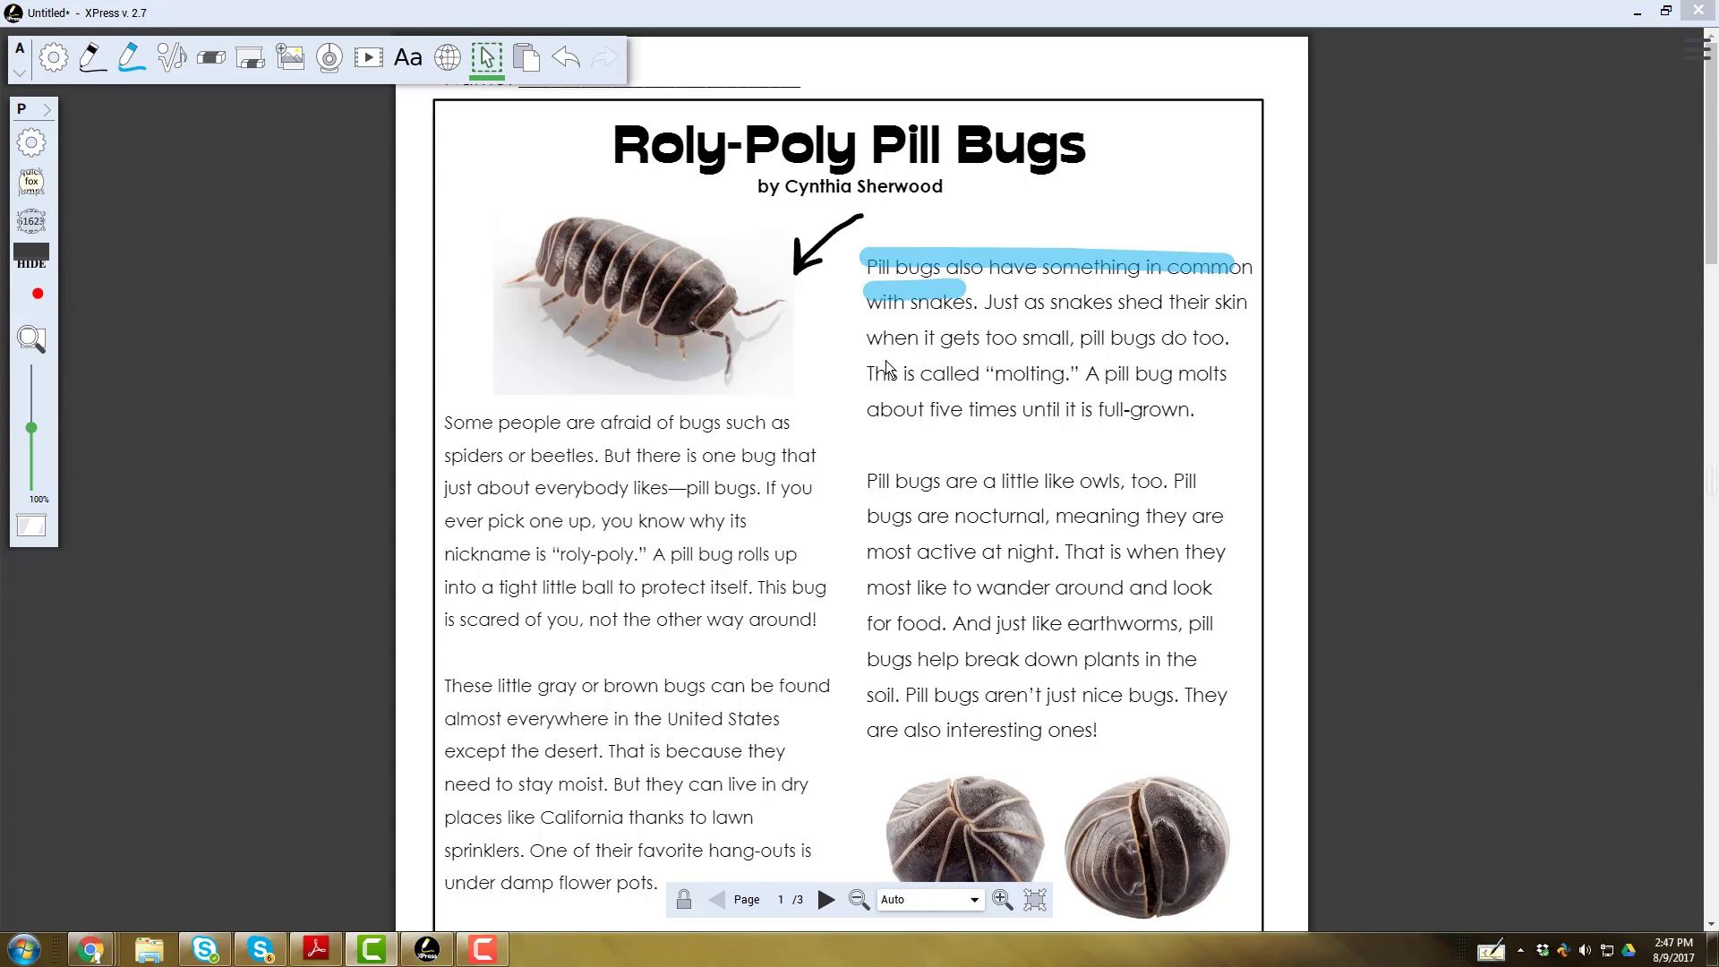
left_click(1037, 902)
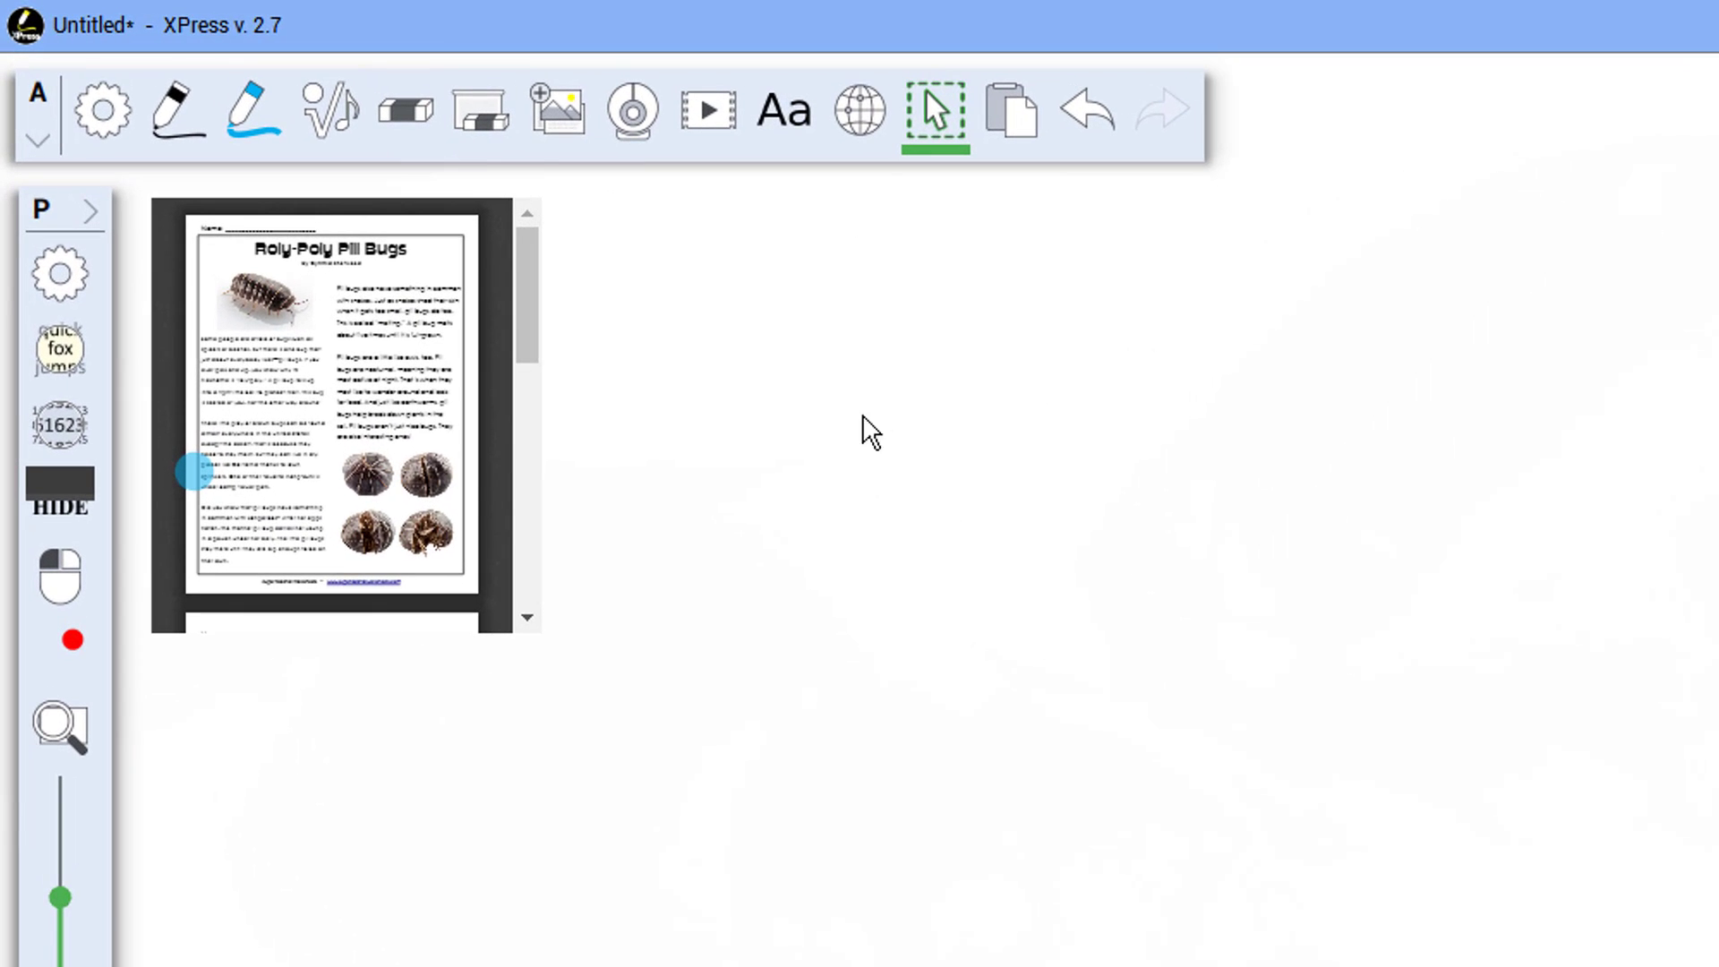
Step: Open the Symbols panel and step through the music and math tabs to the graphic organizers
left_click(340, 130)
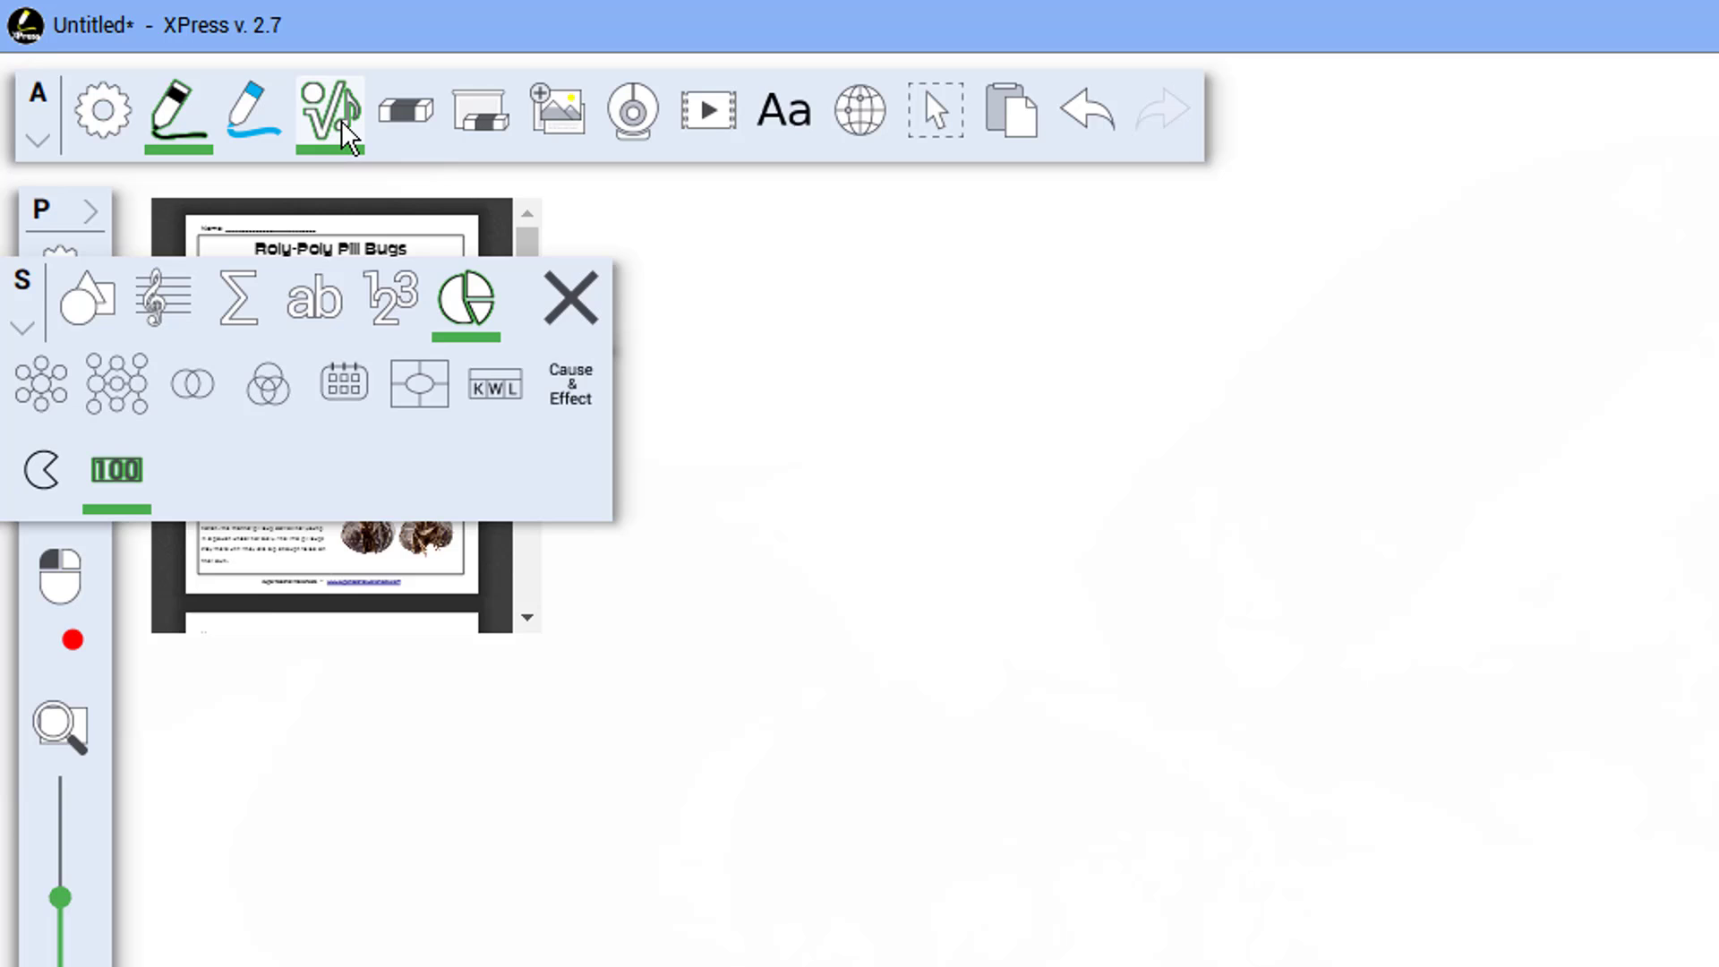
left_click(167, 306)
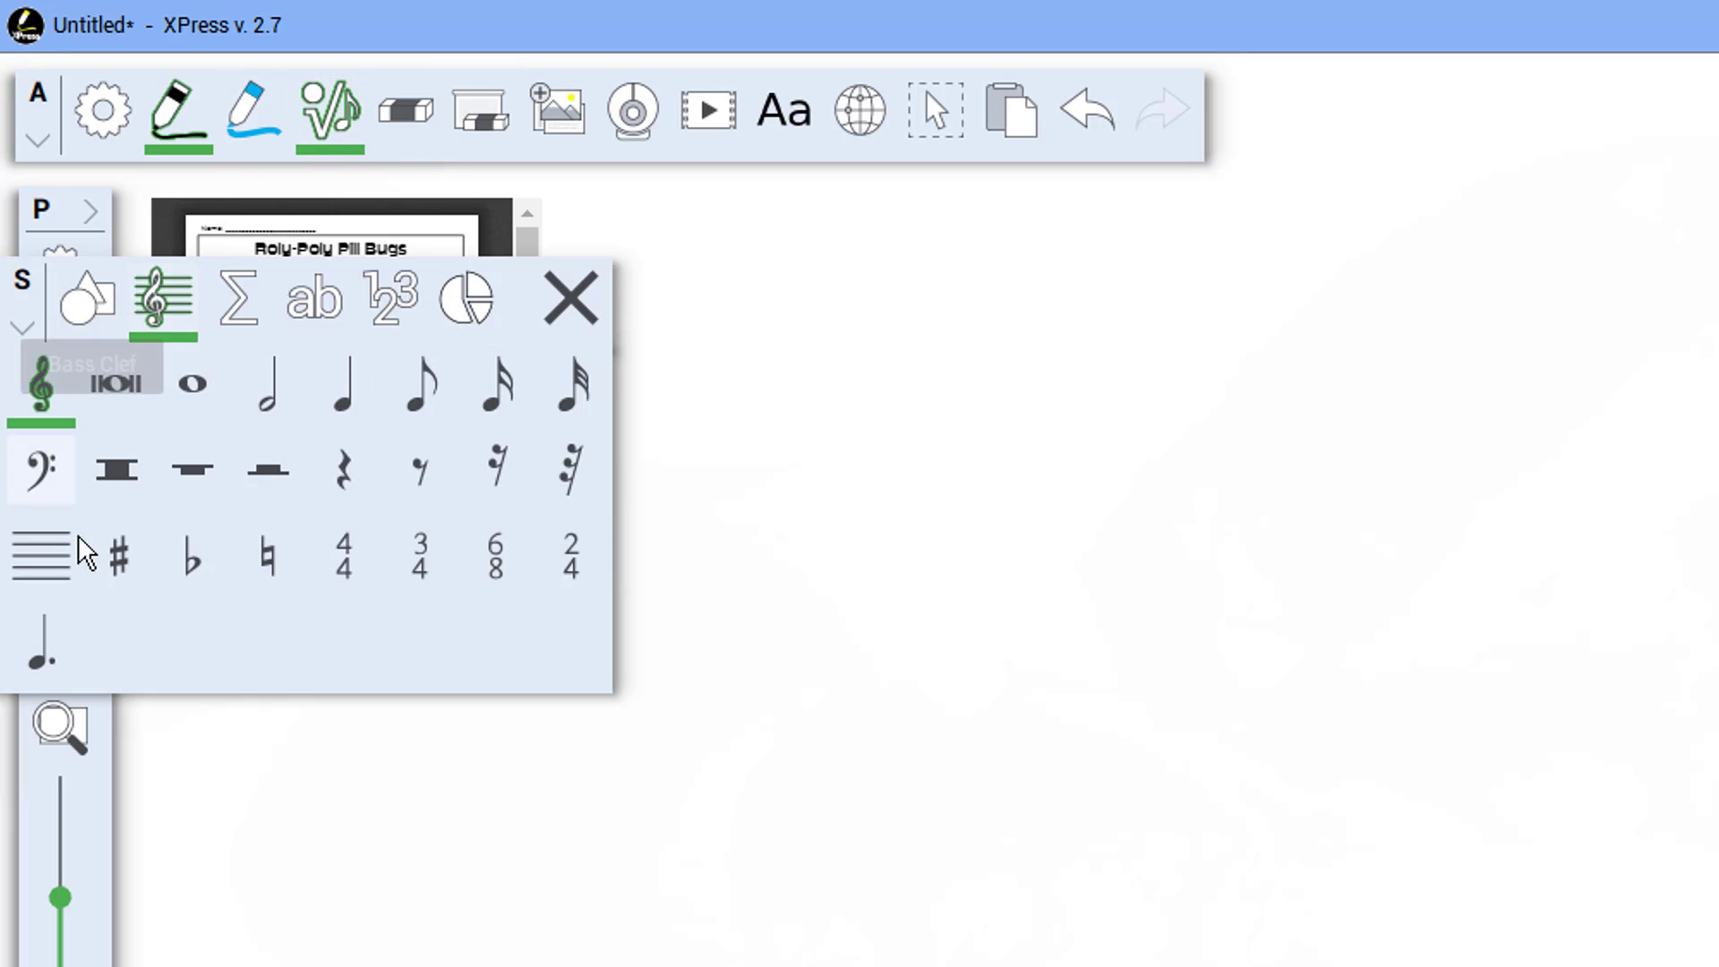
left_click(260, 311)
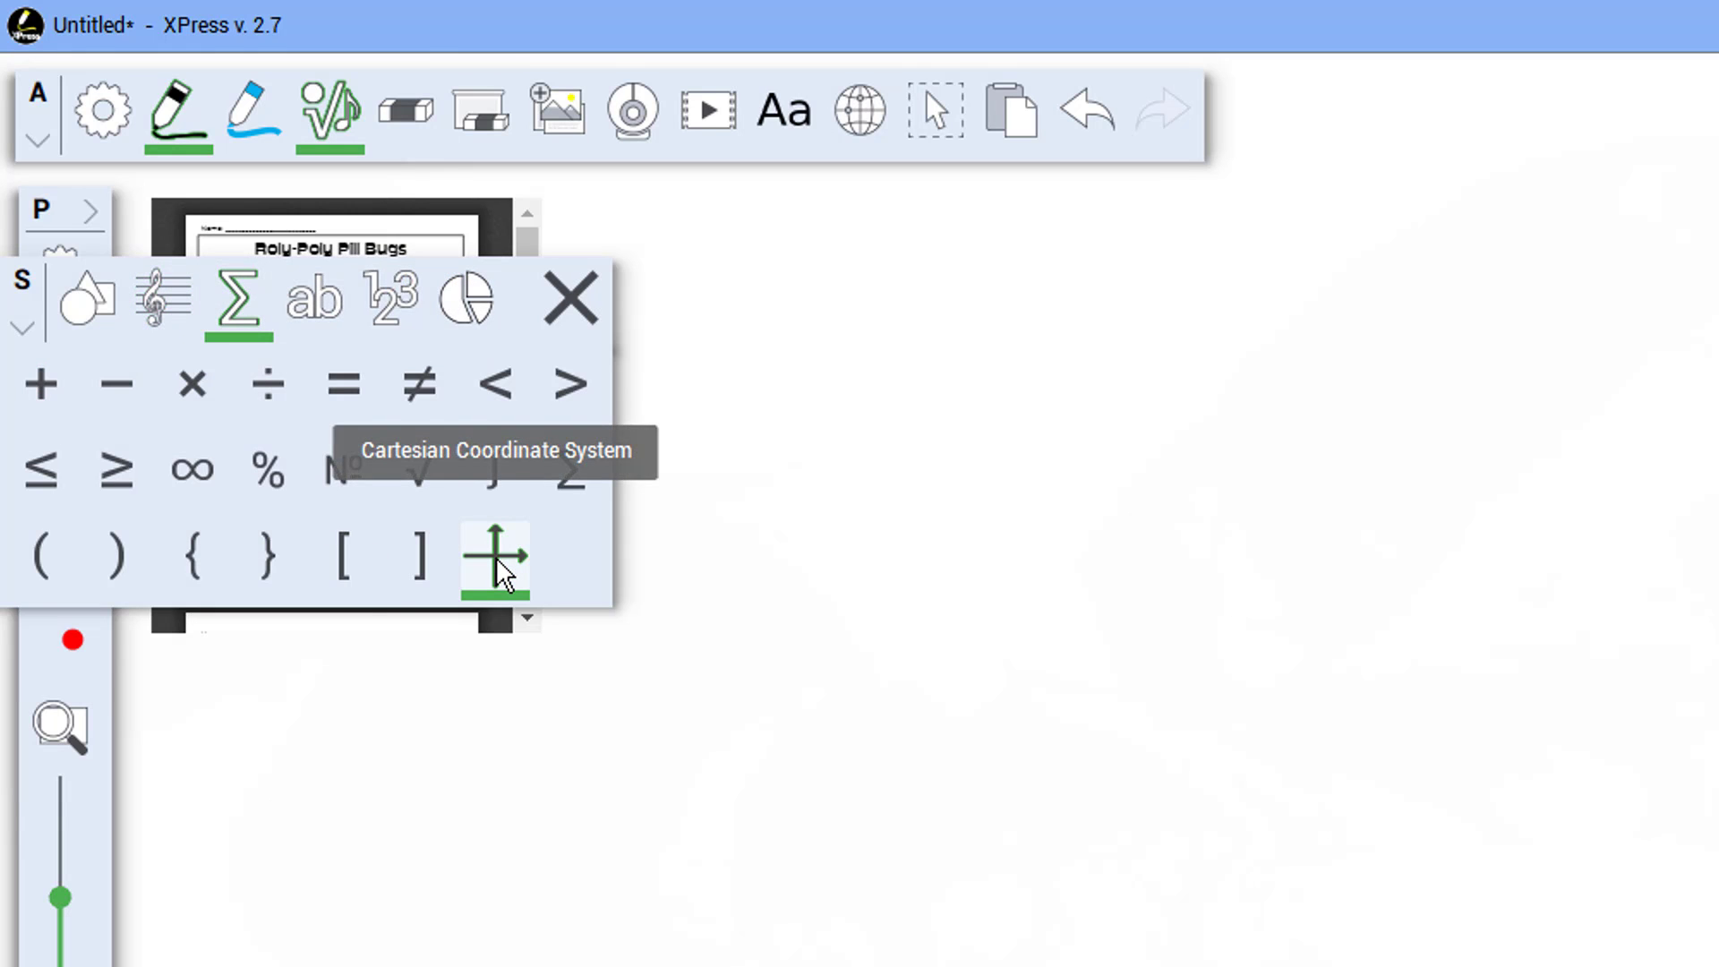
left_click(465, 307)
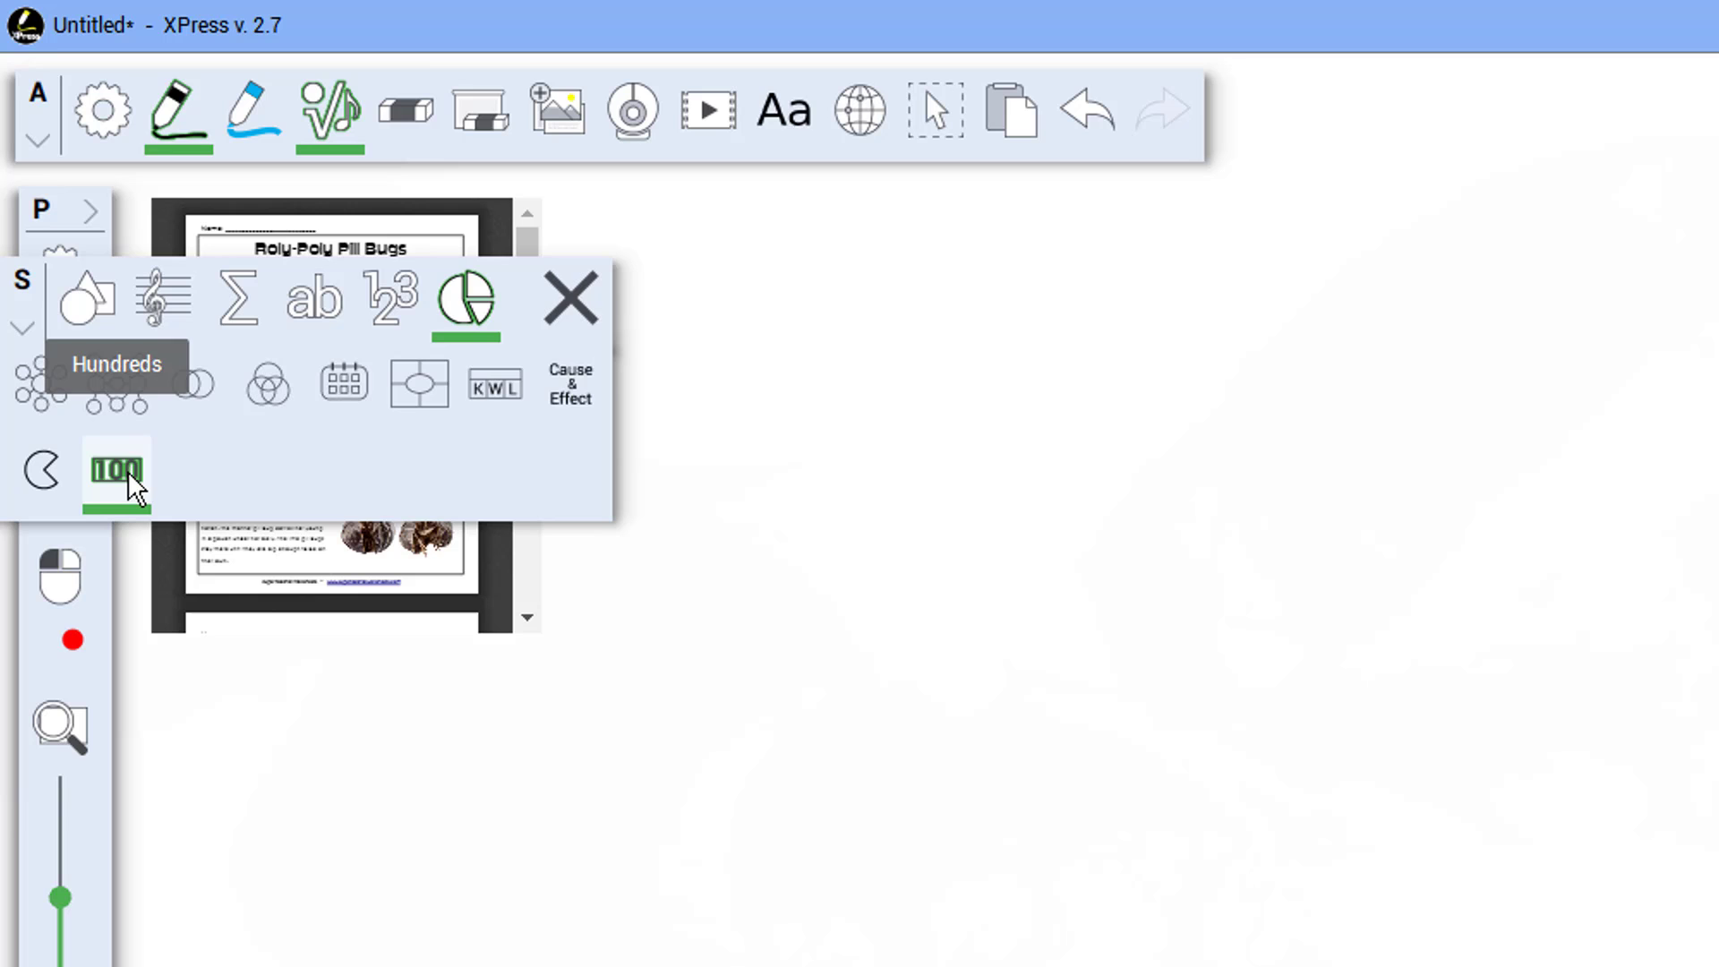
Step: Draw a 75% pie arc and position and resize it near the page centre
left_click(47, 484)
left_click_drag(1019, 424, 1370, 764)
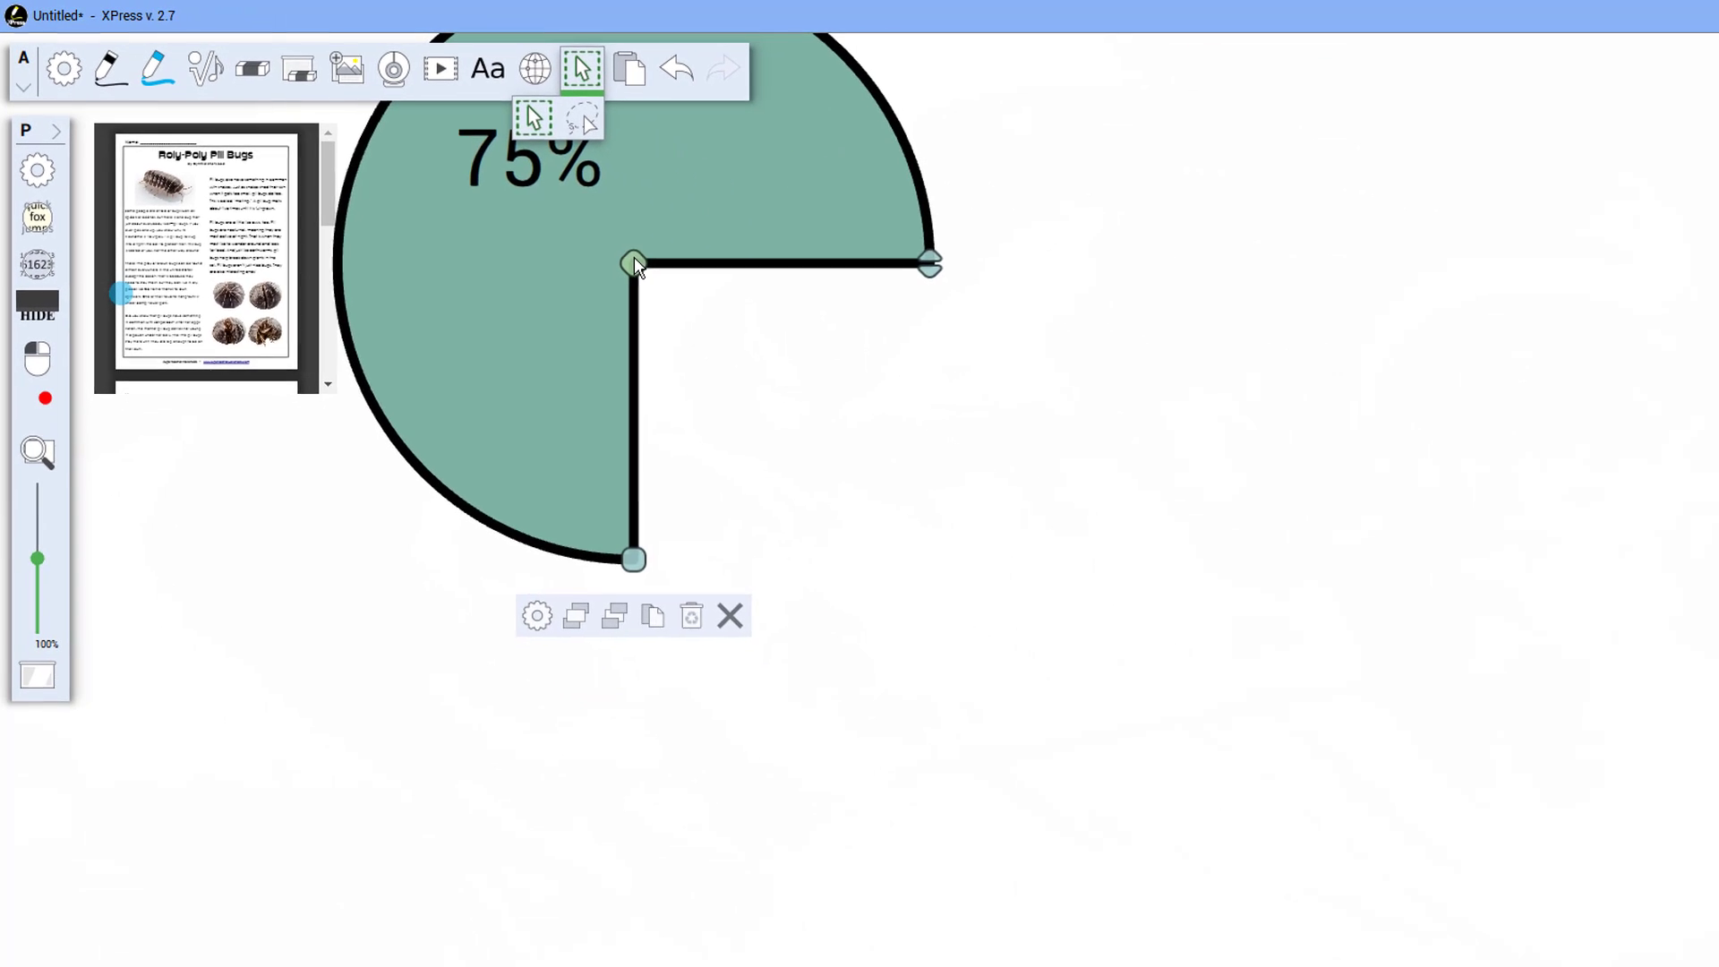
left_click_drag(634, 261, 828, 463)
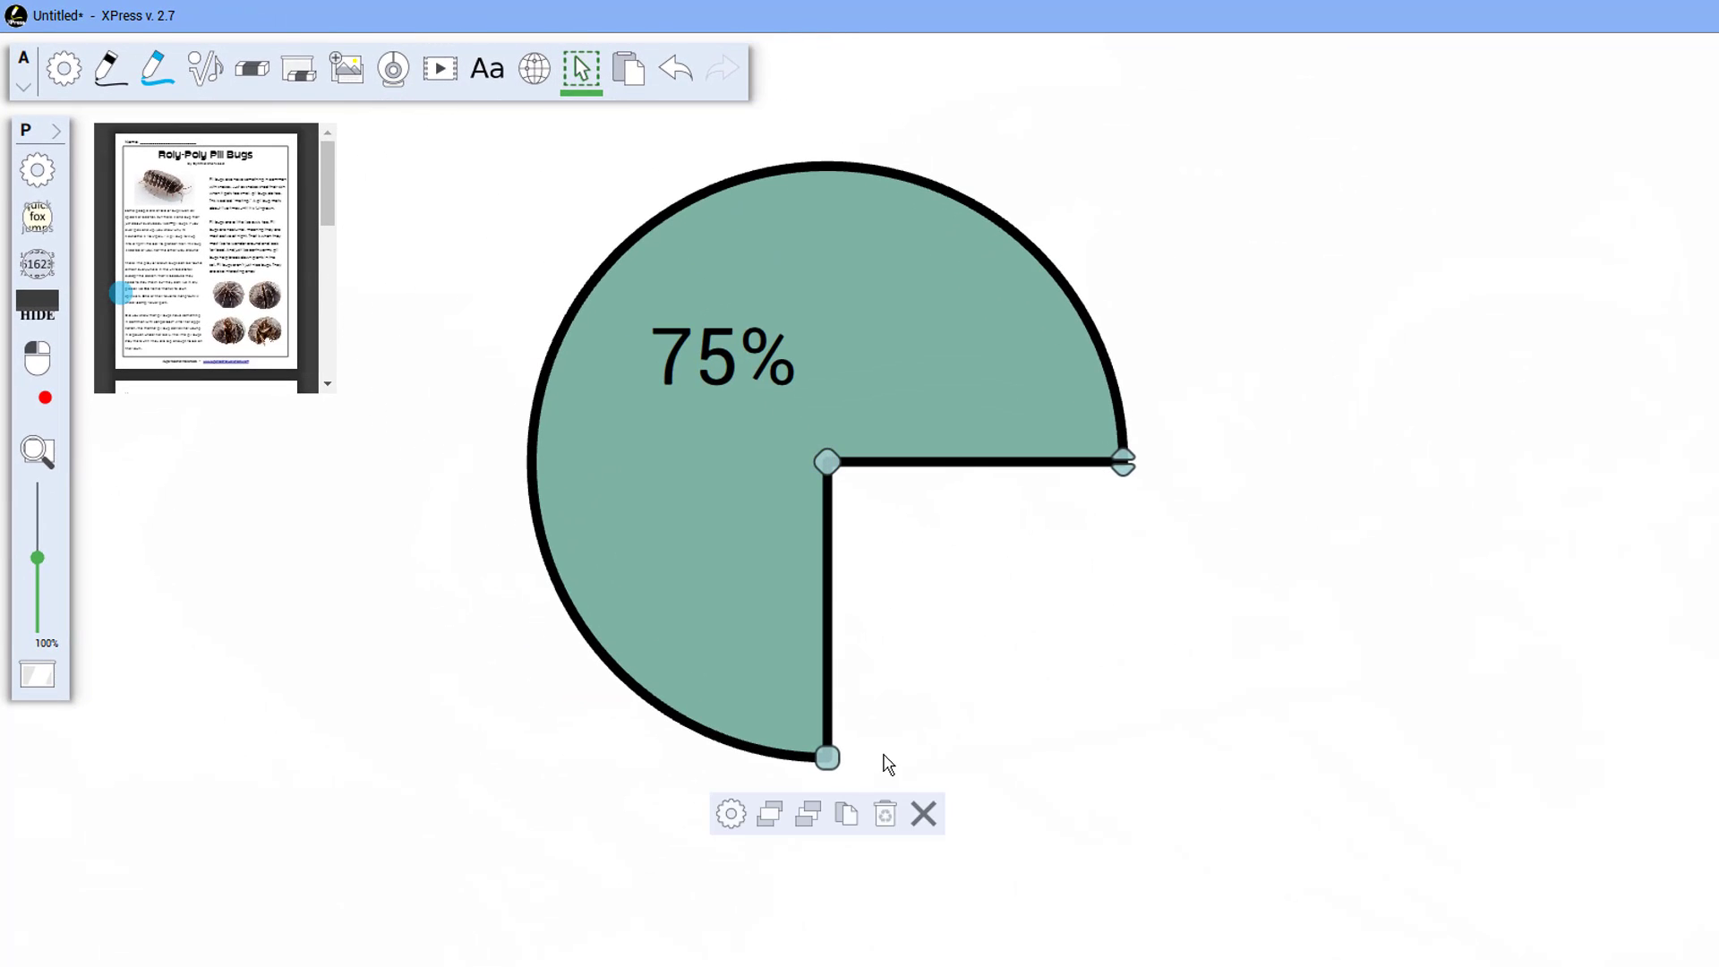
left_click_drag(828, 759, 829, 720)
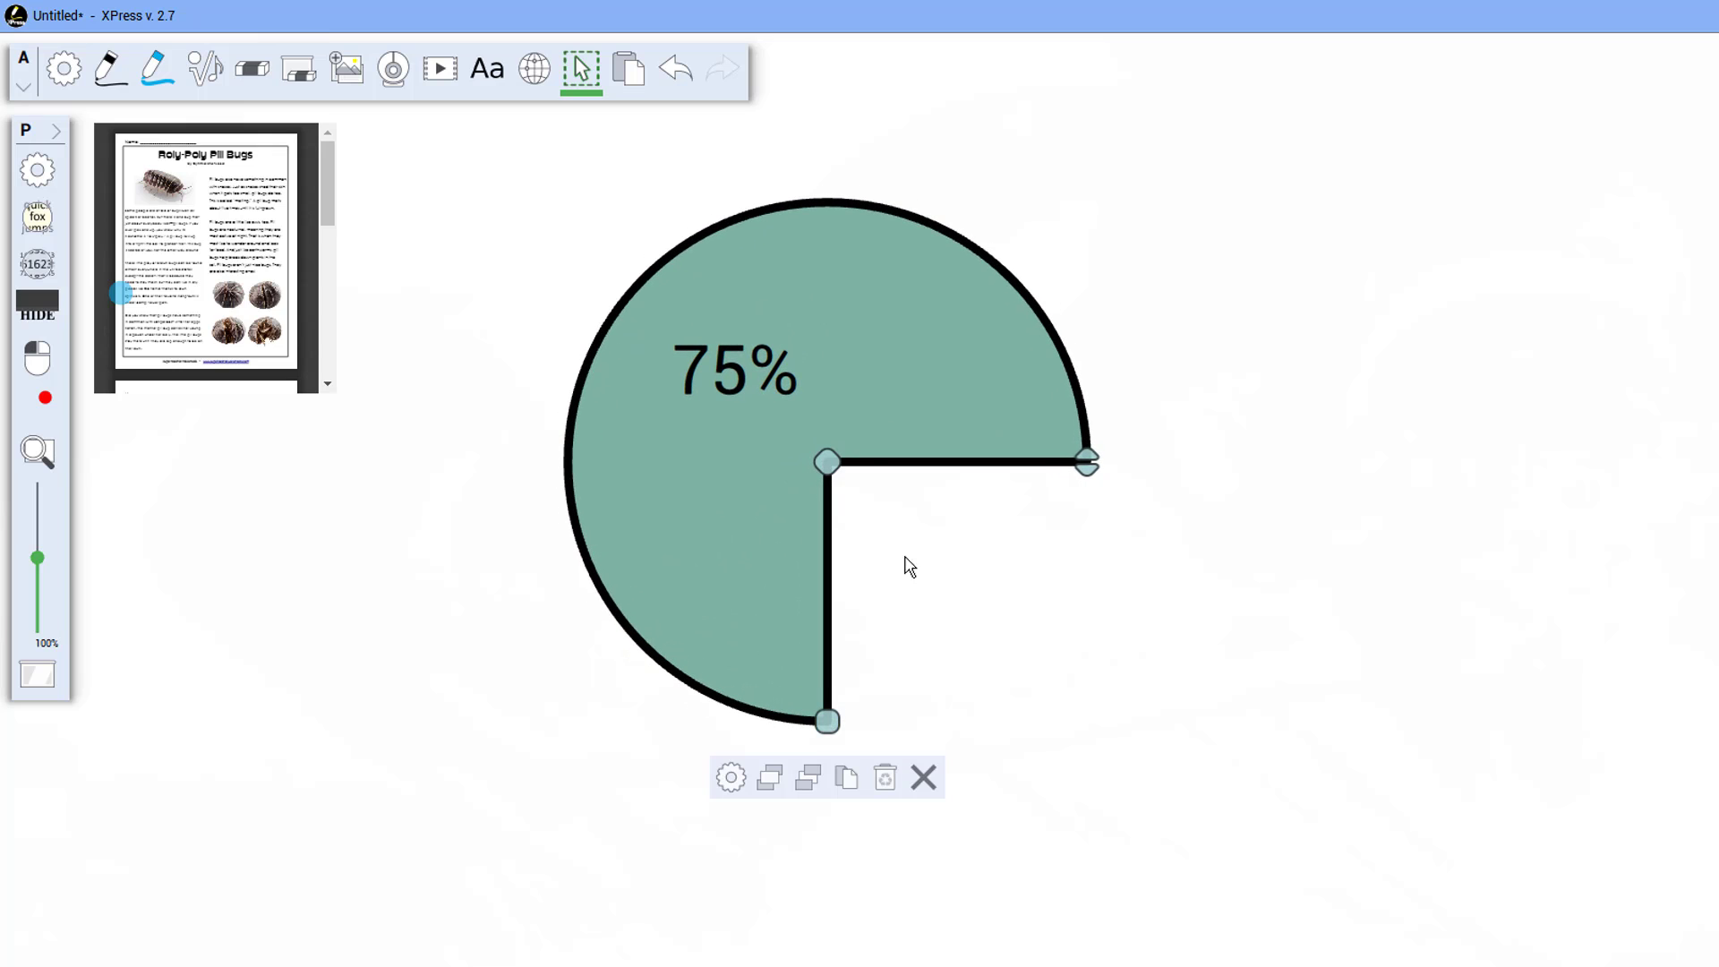
Step: Add a 25% pie arc and move and enlarge it to fill the empty quarter
left_click(205, 69)
mouse_move(1295, 516)
left_mouse_down()
mouse_move(1432, 672)
mouse_move(1329, 723)
mouse_move(1189, 381)
mouse_move(1420, 614)
mouse_move(1288, 696)
left_mouse_up()
left_click_drag(1351, 634, 888, 578)
left_click_drag(830, 635, 833, 730)
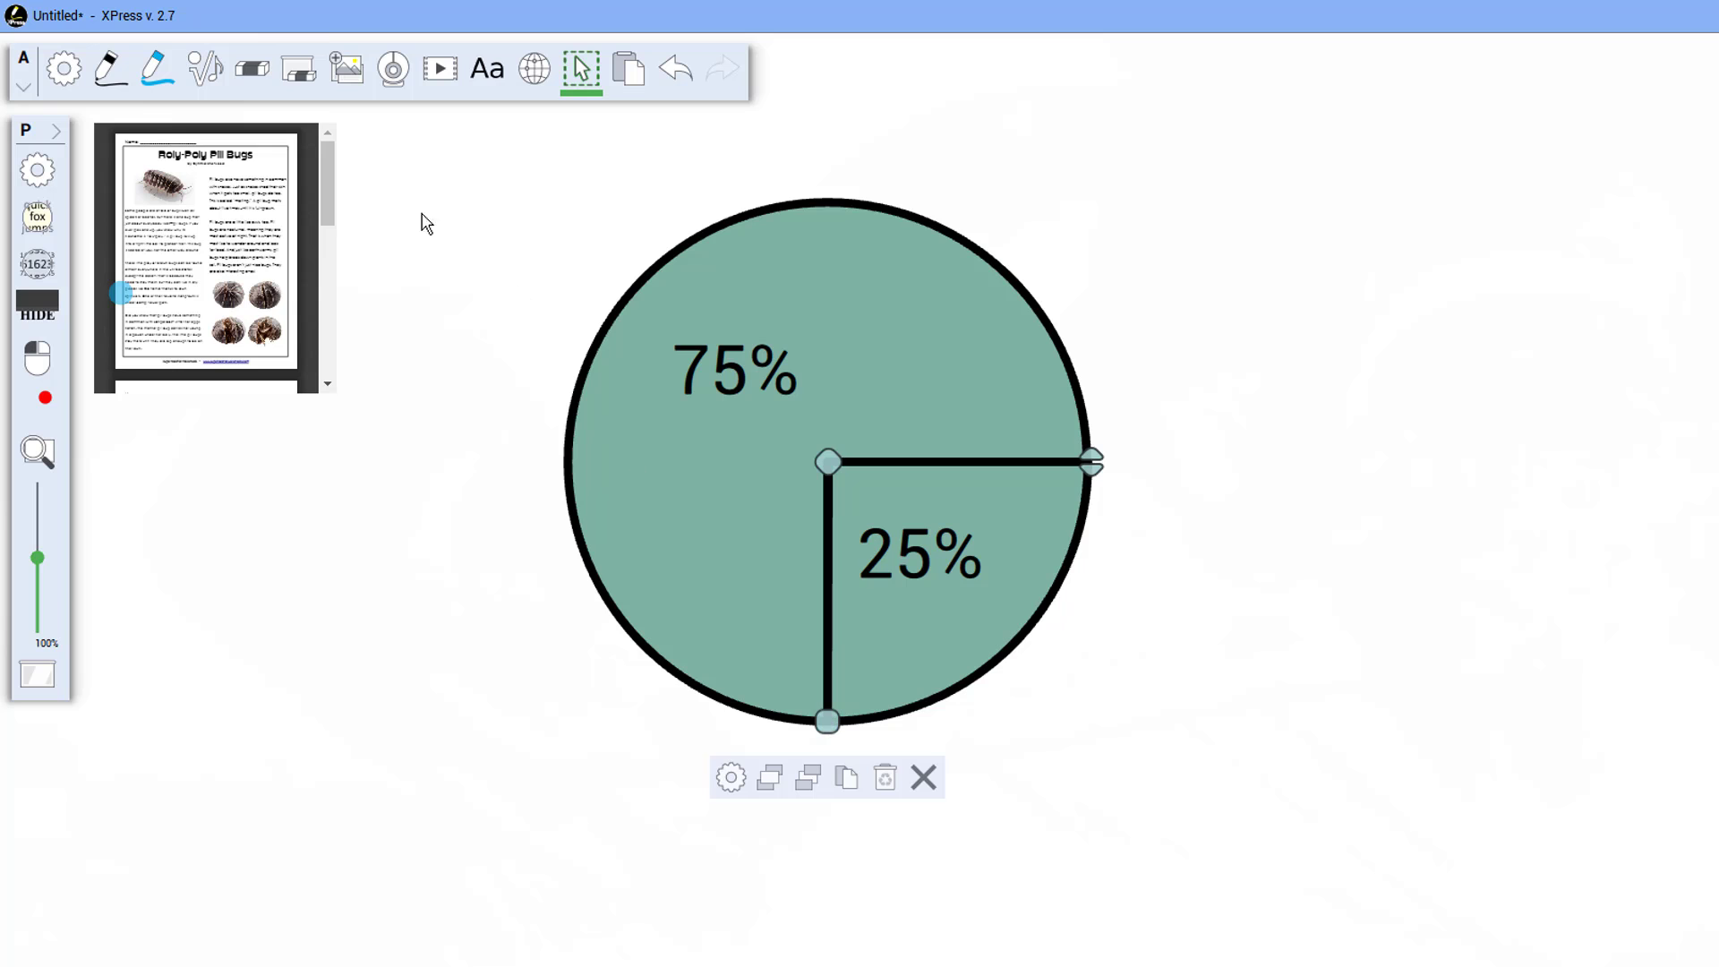
Step: Place a hundreds chart from the graphic organizers and enlarge it beside the pie
left_click(205, 67)
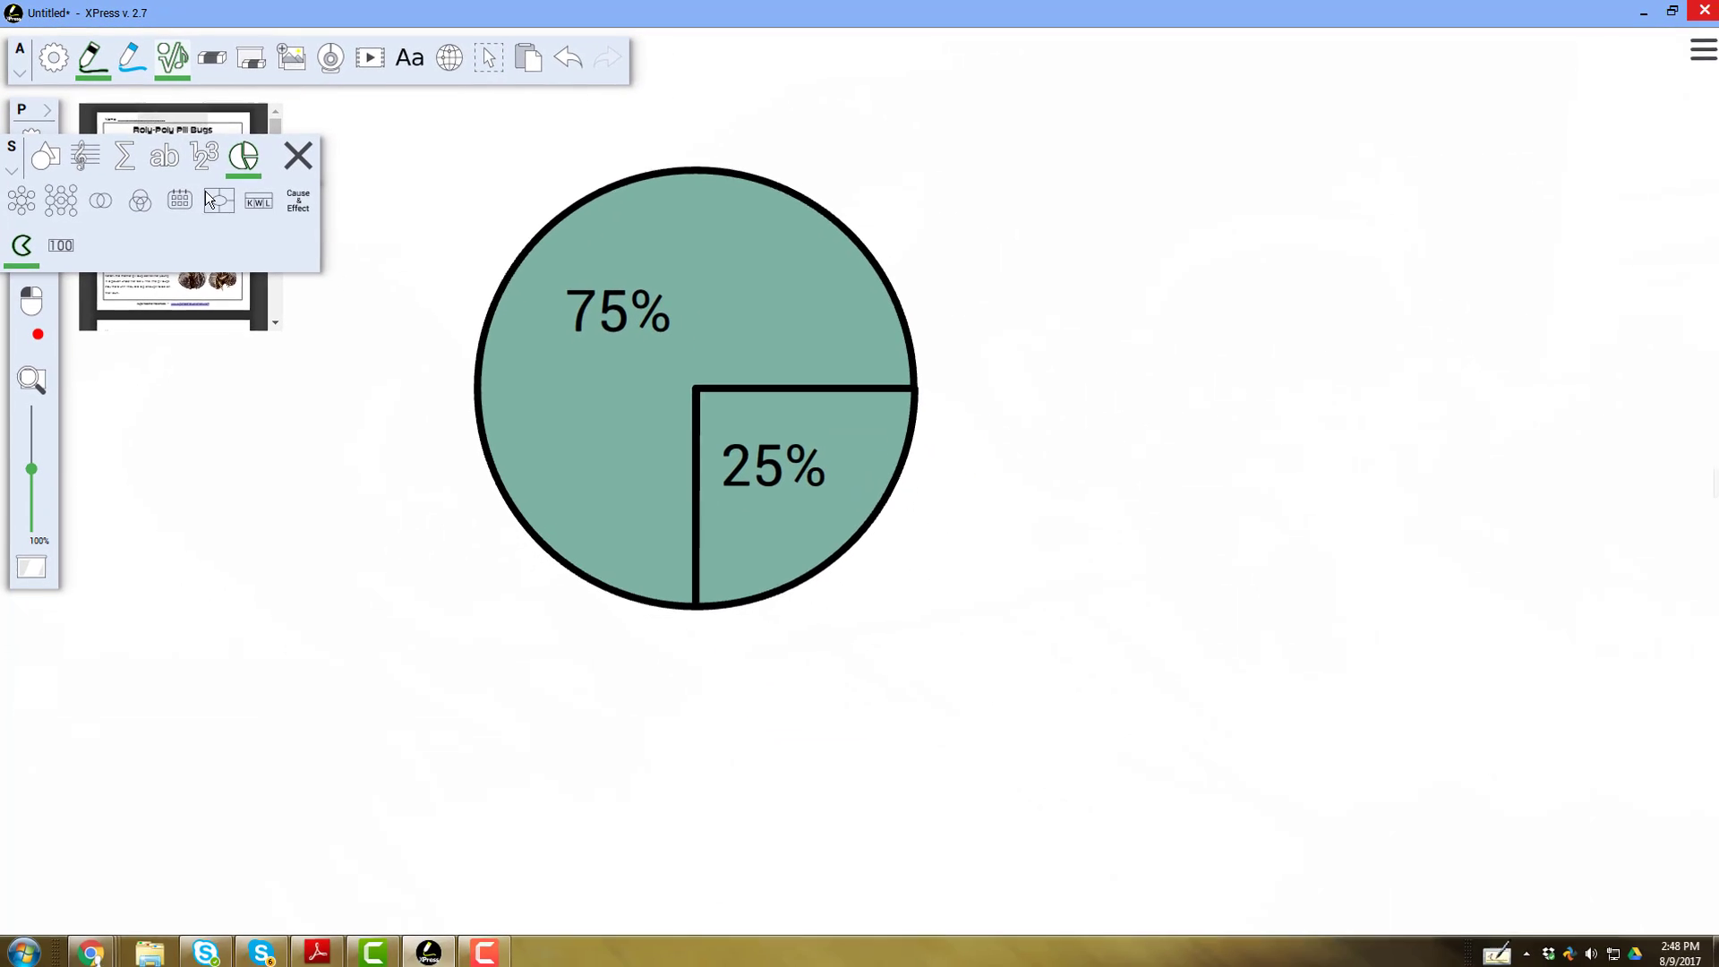
left_click(57, 246)
left_click(862, 127)
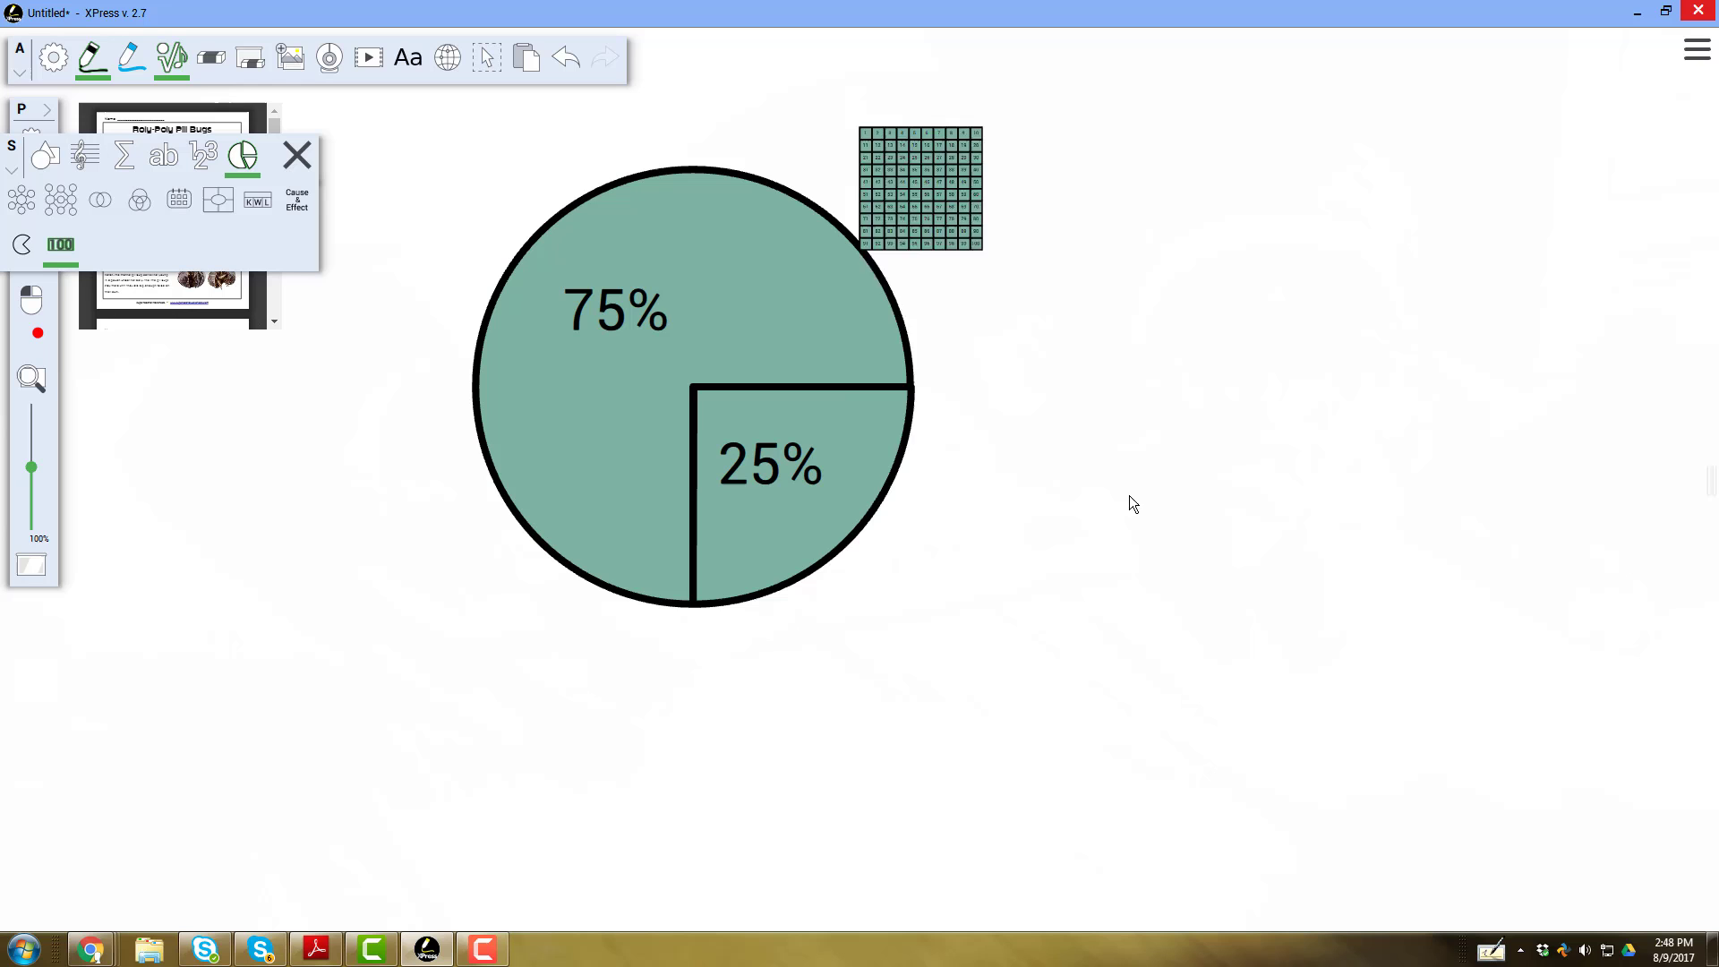
left_click_drag(1130, 496, 1443, 836)
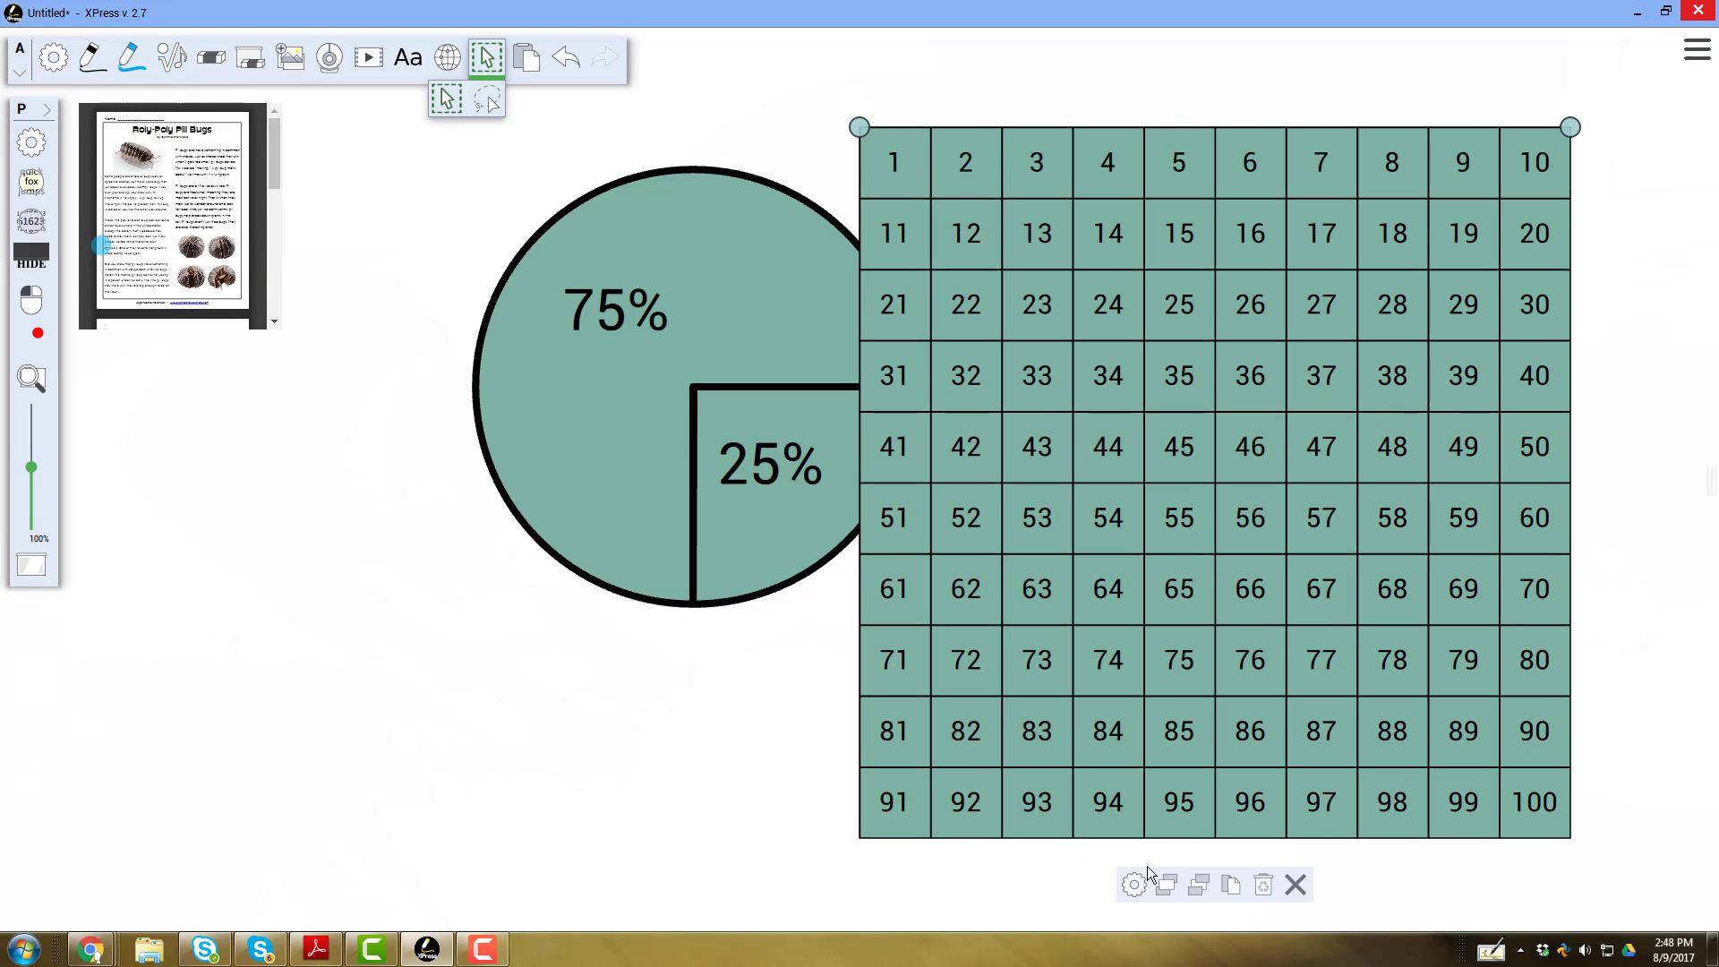
Step: In the hundreds chart settings, enable highlighting of Prime Numbers in yellow
left_click(1135, 885)
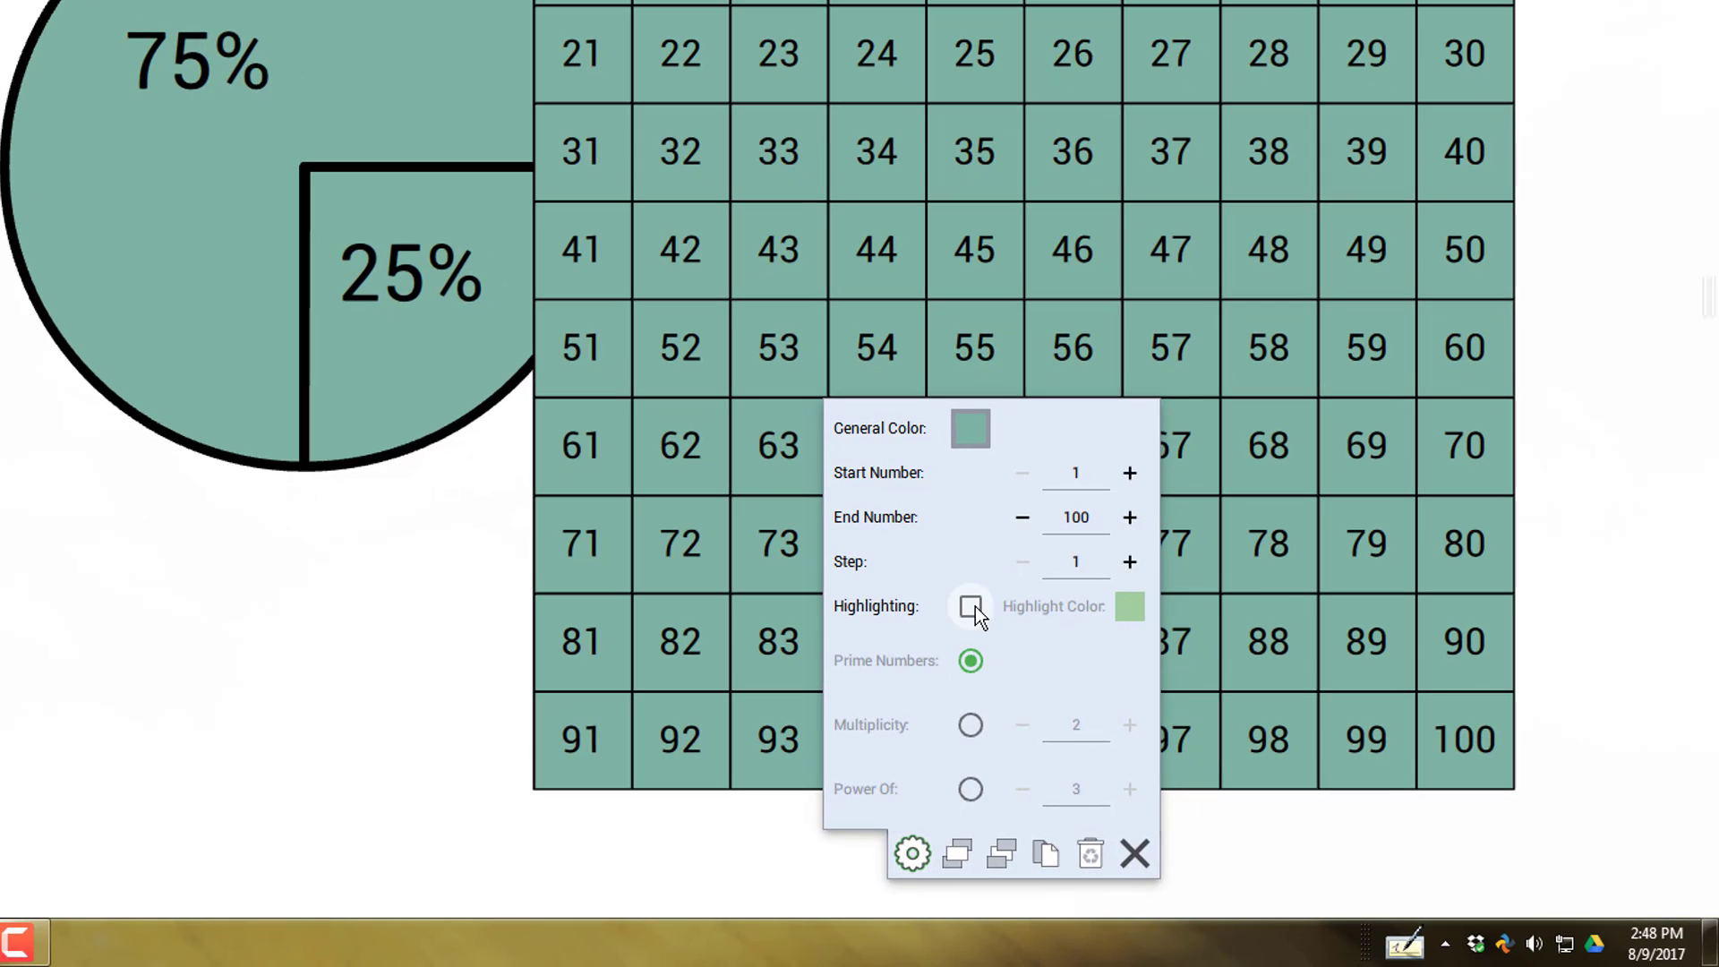
left_click(971, 606)
left_click(971, 725)
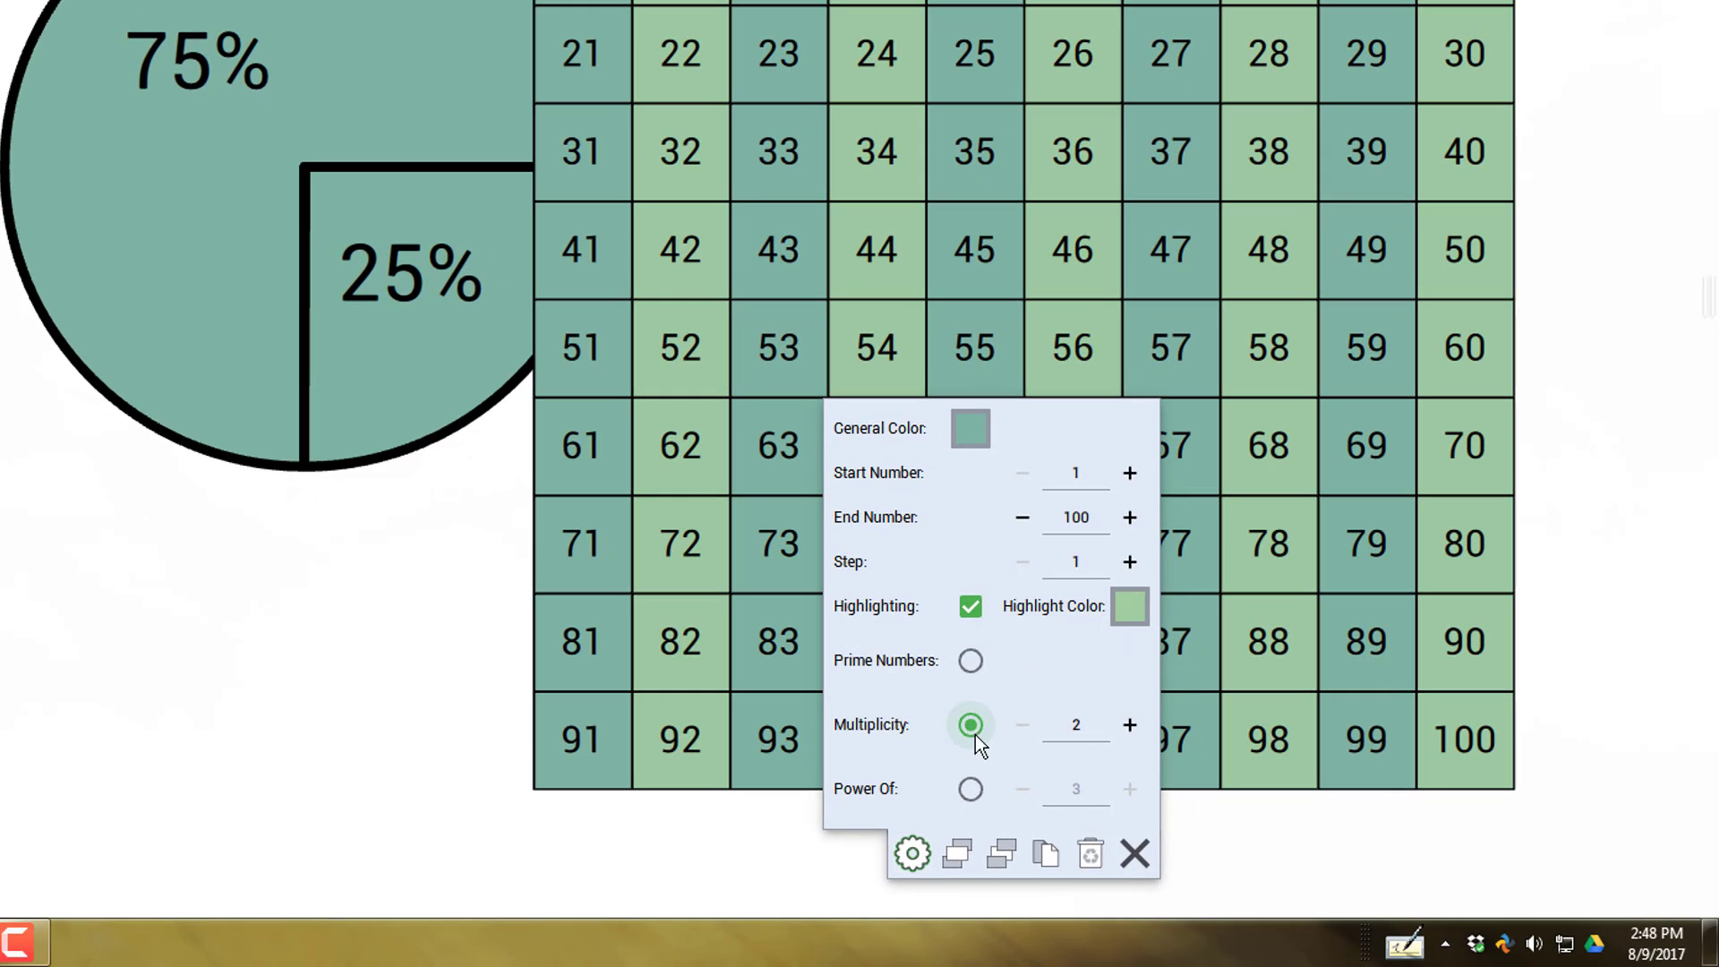
left_click(1129, 725)
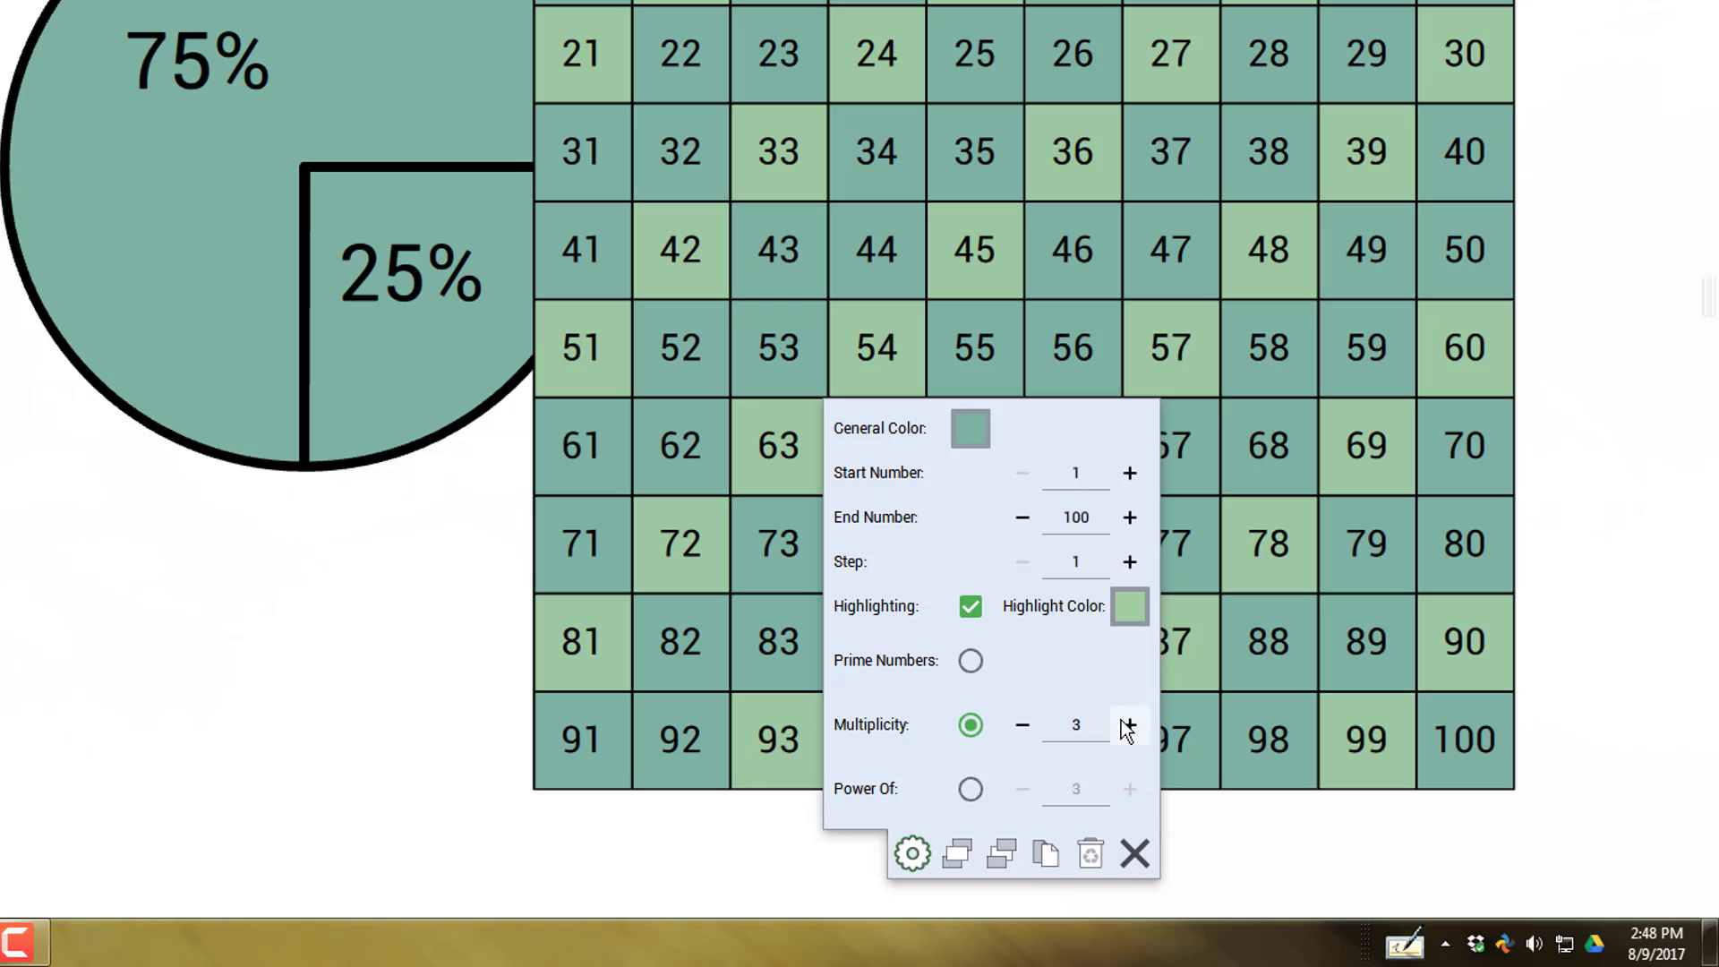
left_click(970, 662)
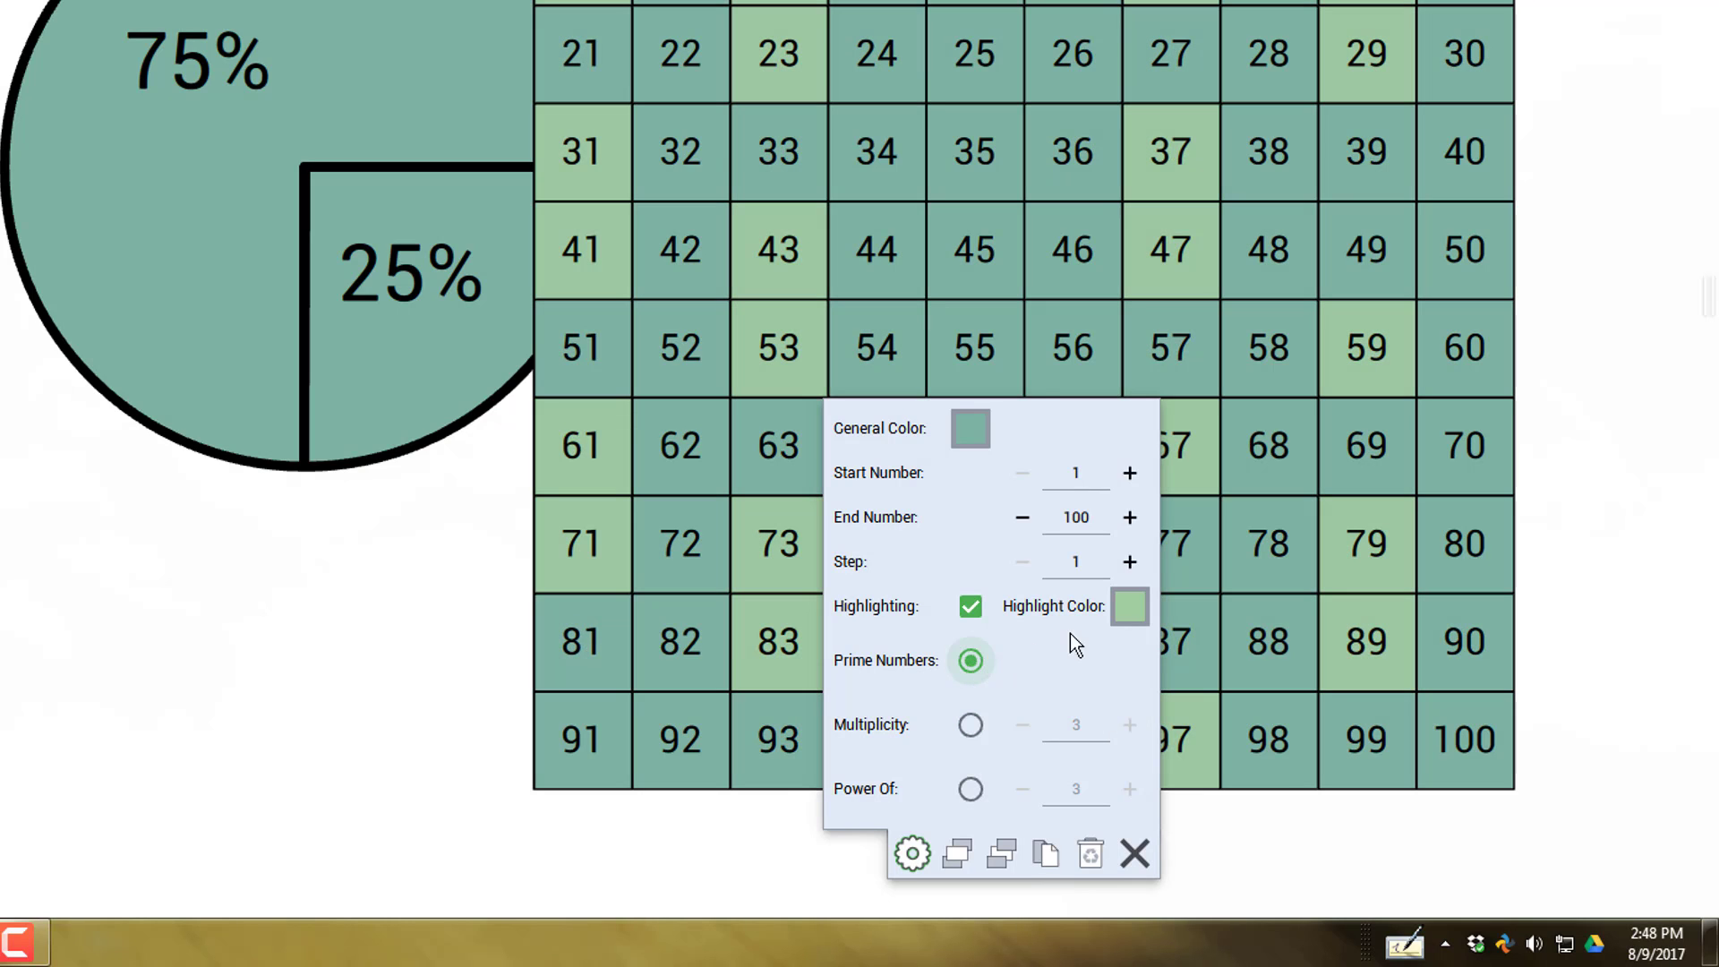
left_click(1130, 607)
left_click(967, 646)
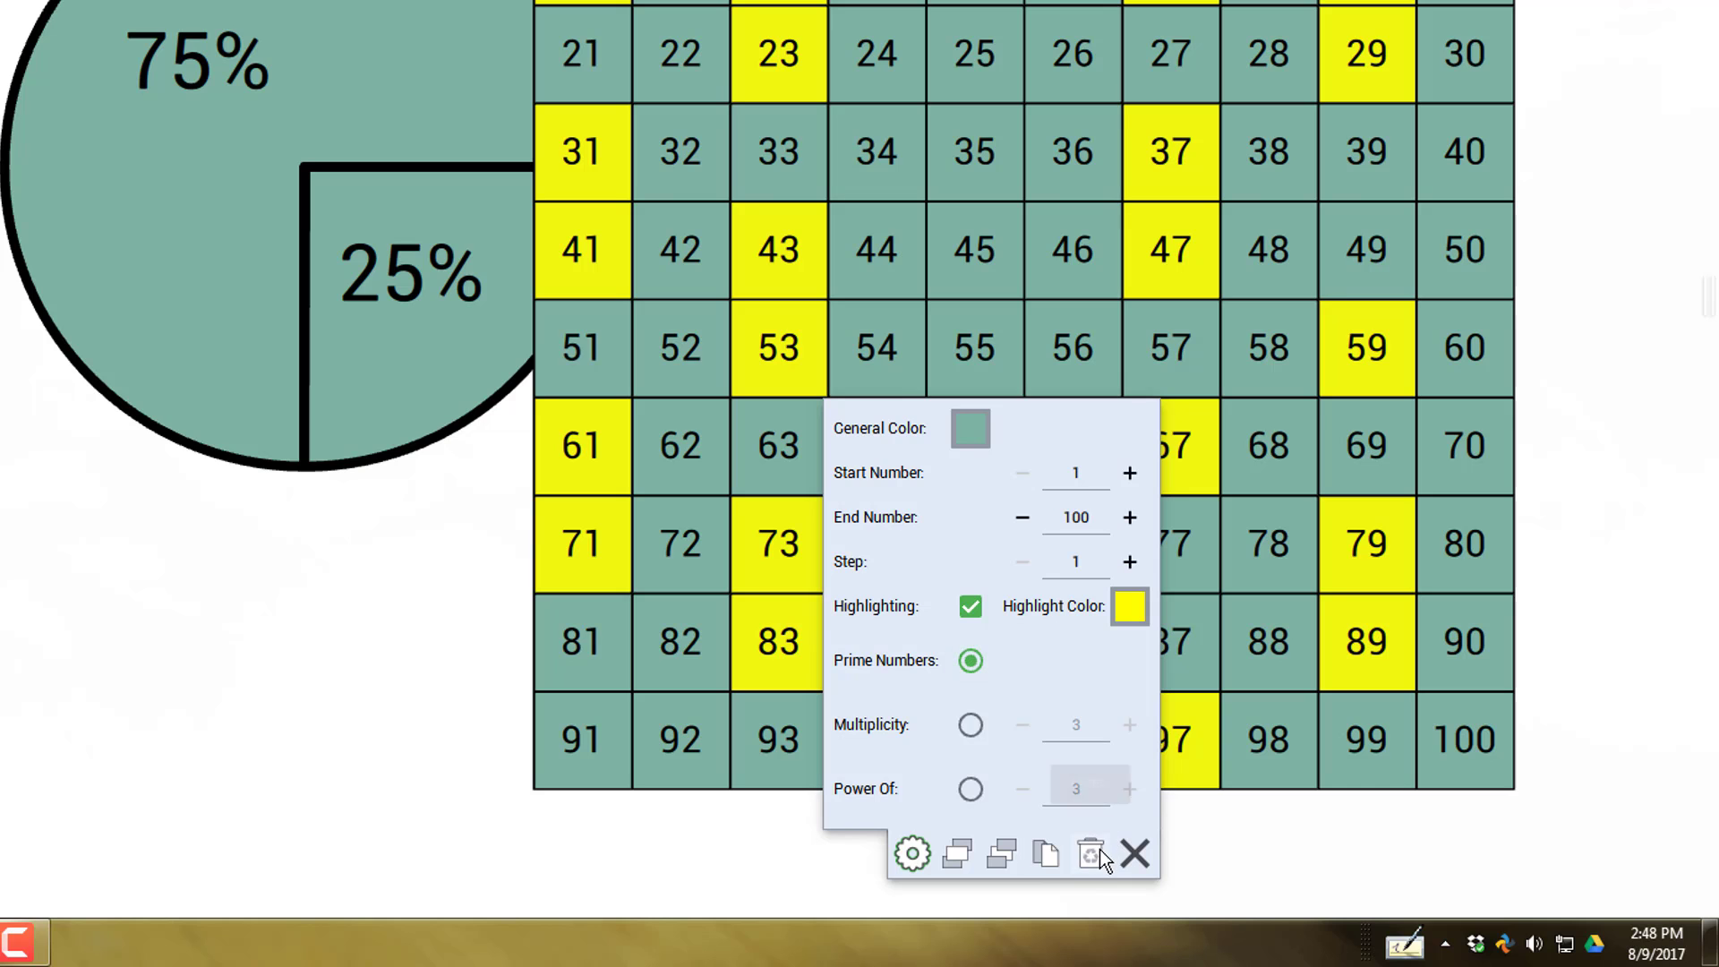
left_click(1134, 853)
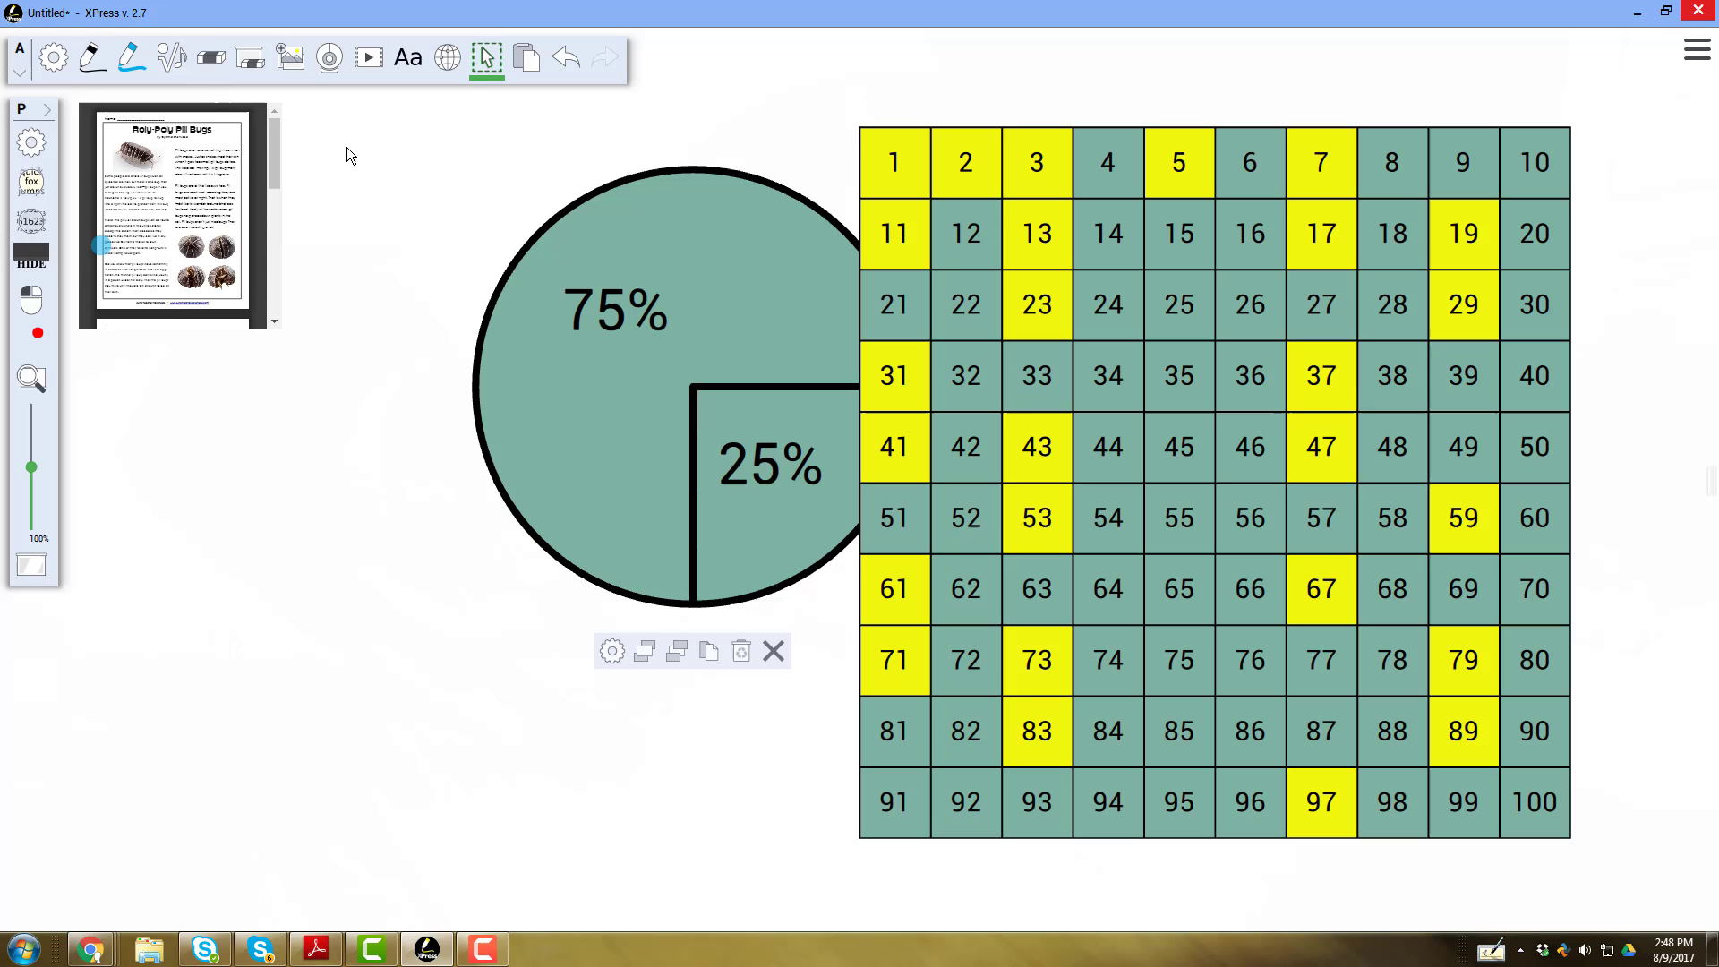
Step: Pan to empty canvas, draw a Week Calendar organizer there, and open it for editing
left_click(487, 57)
left_click_drag(560, 136, 301, 170)
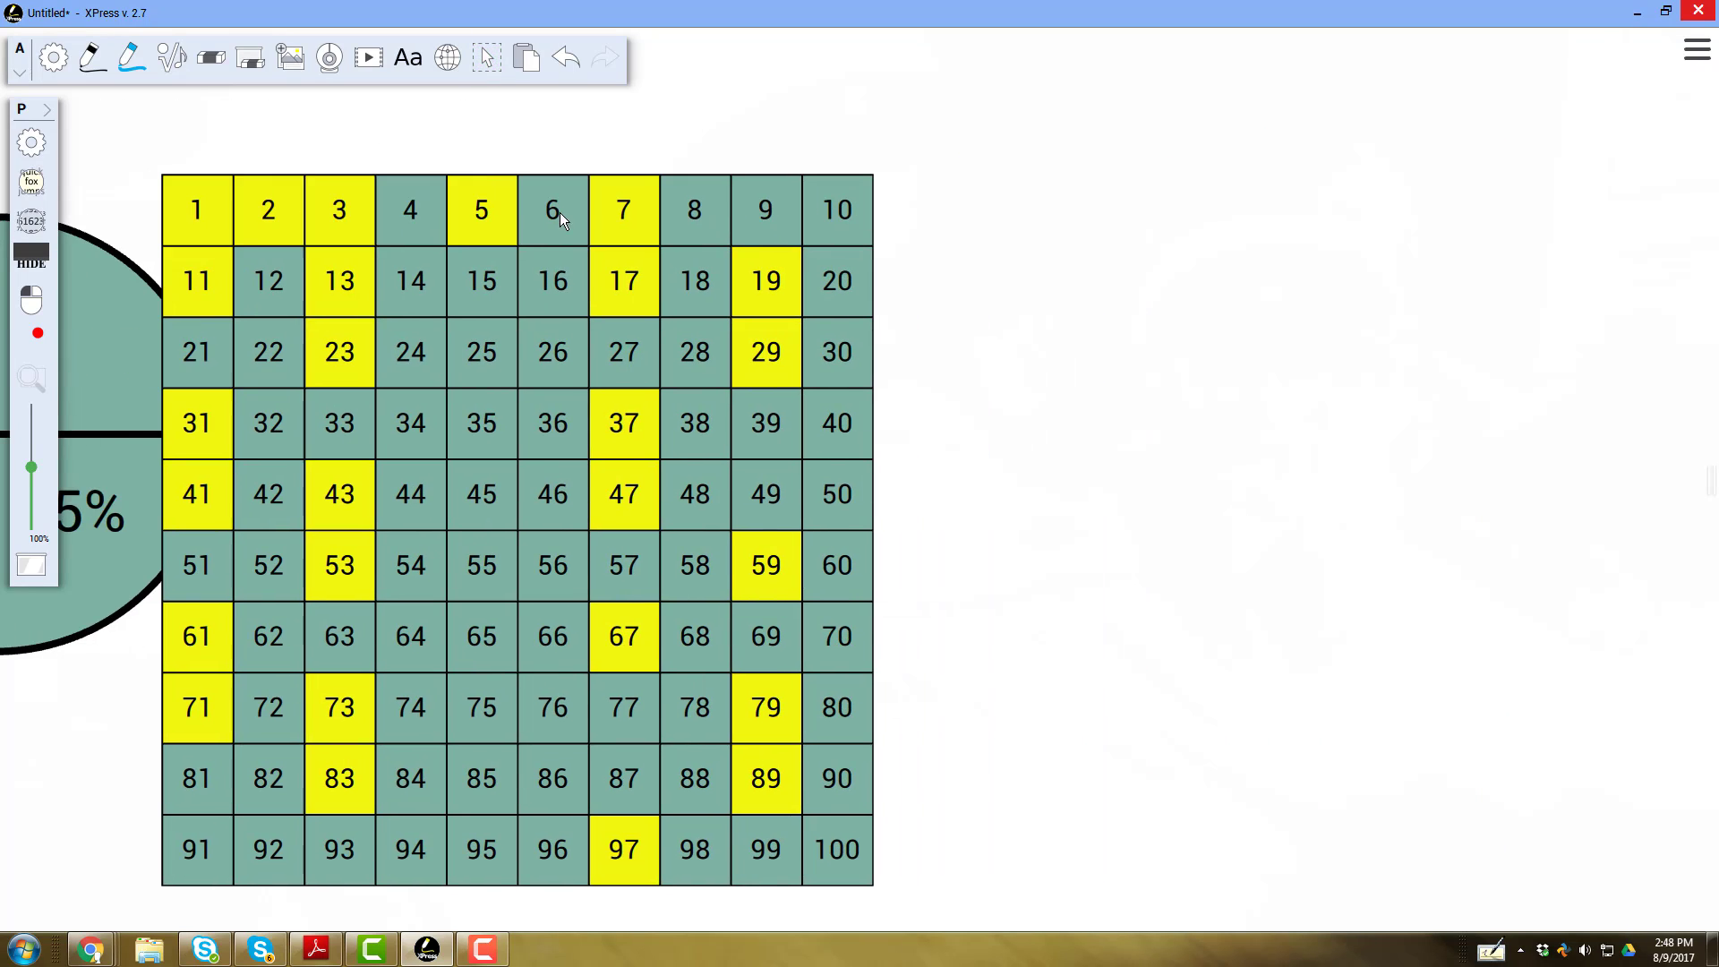
left_click_drag(1132, 292, 524, 228)
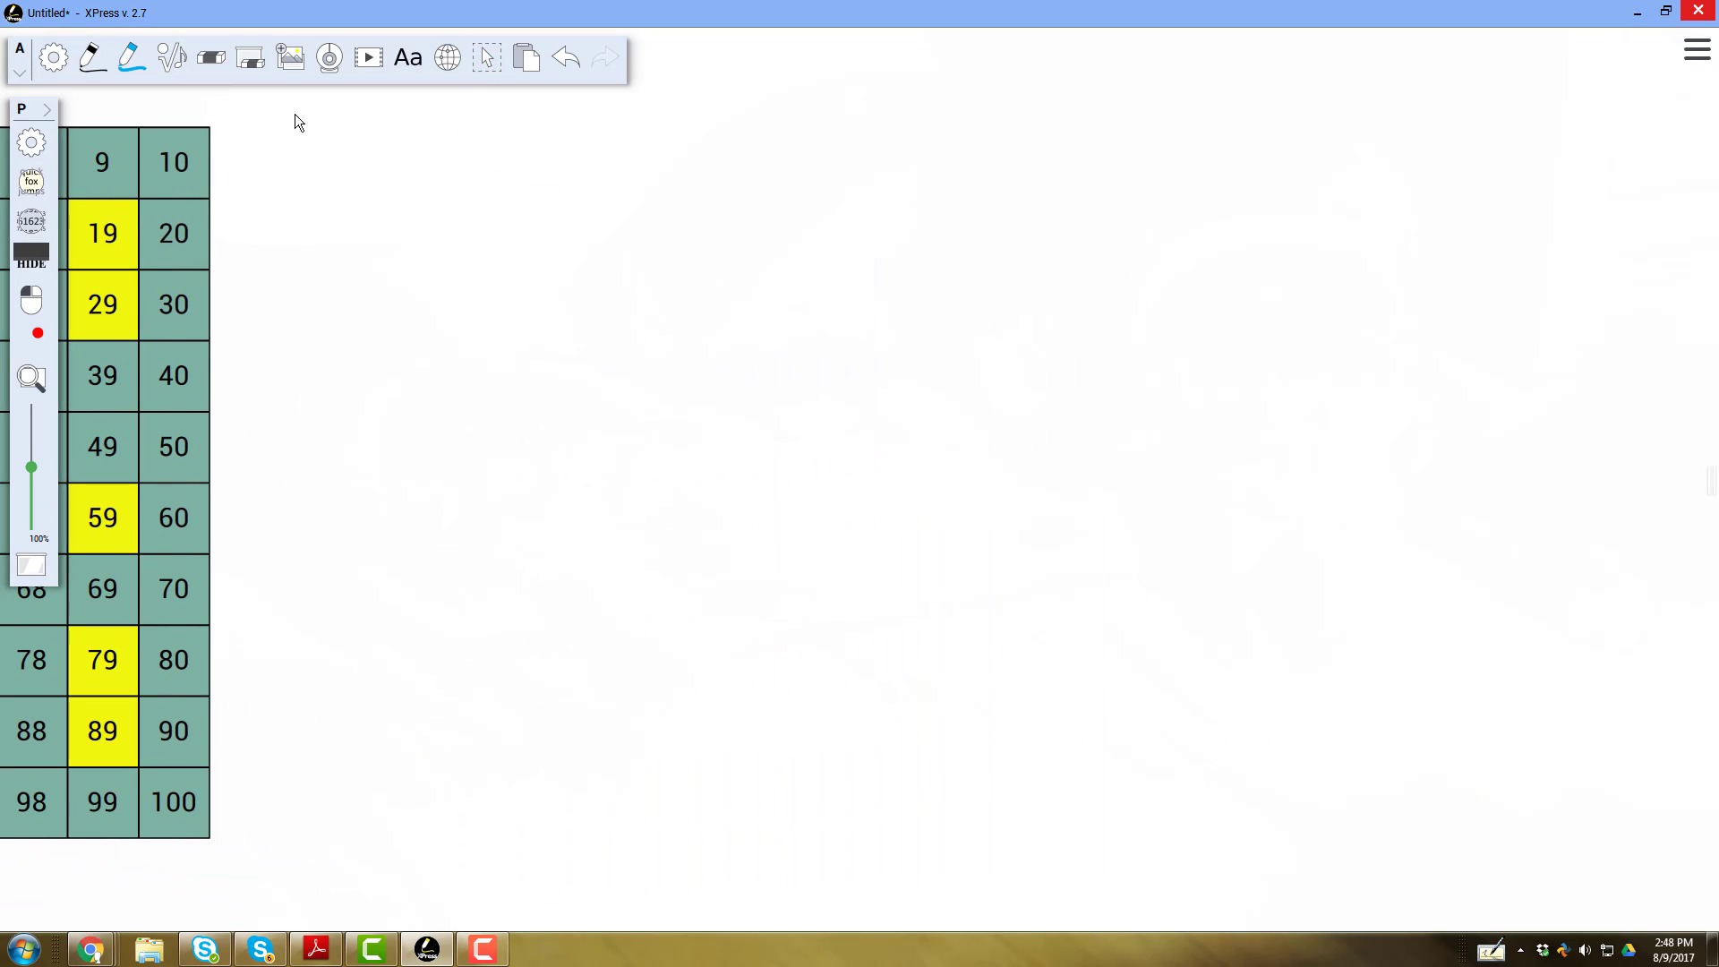
left_click(172, 58)
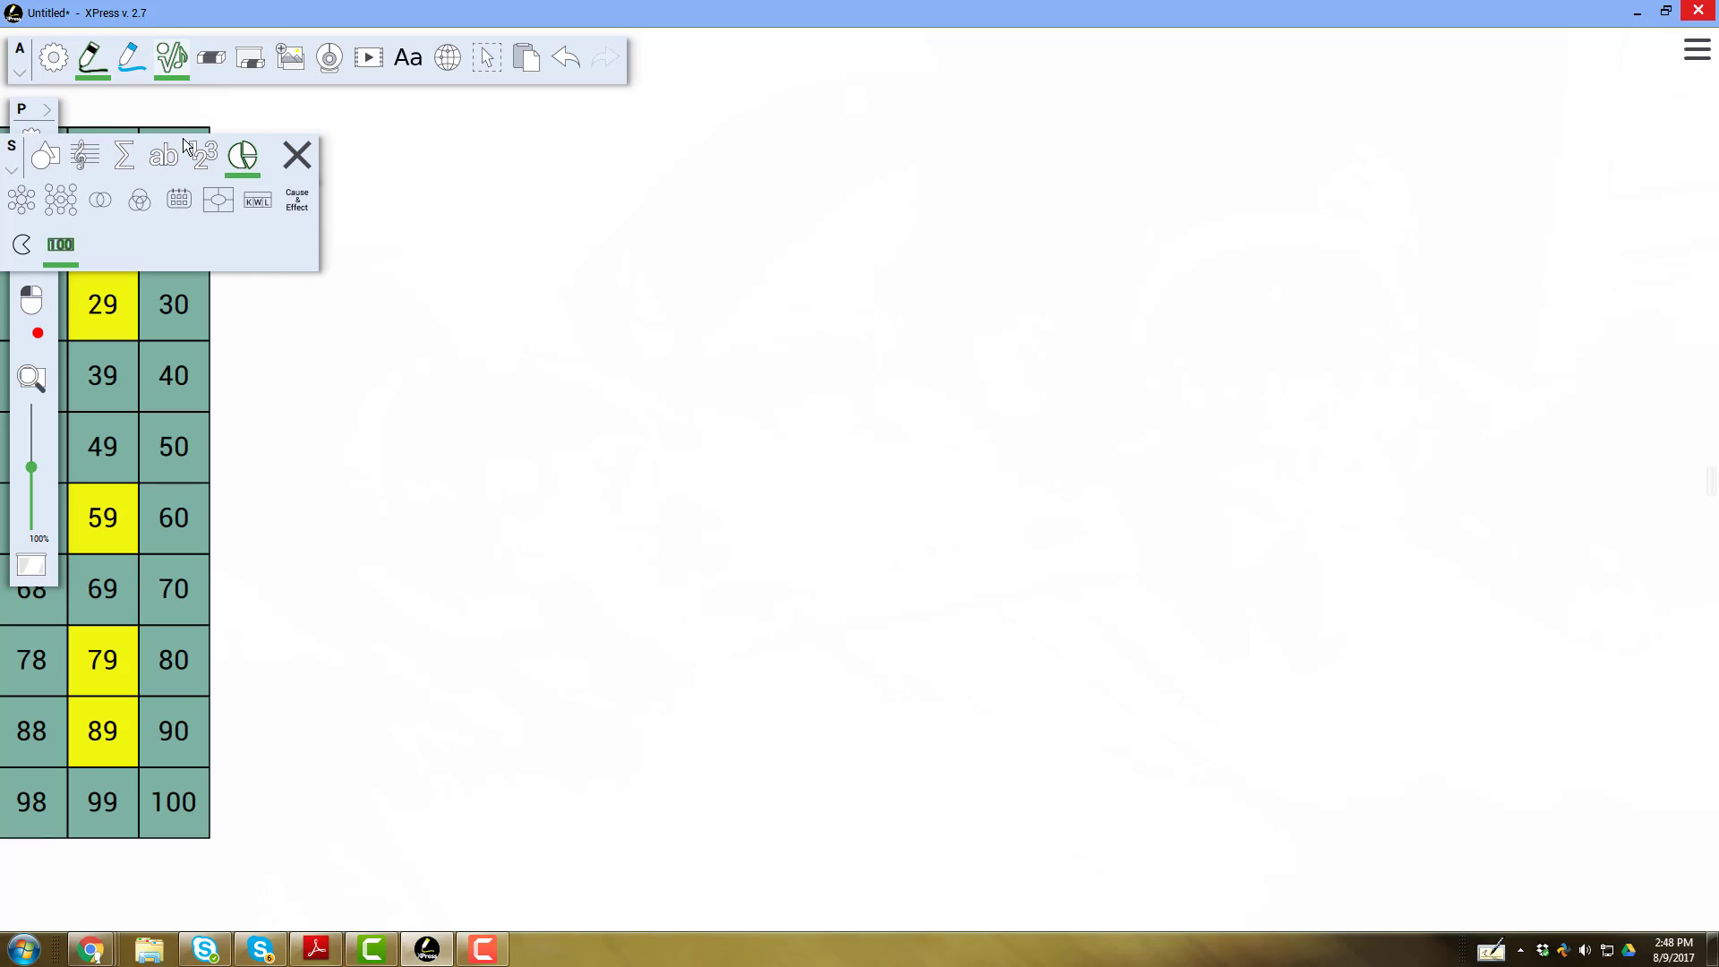
left_click(186, 194)
left_click_drag(576, 154, 1353, 813)
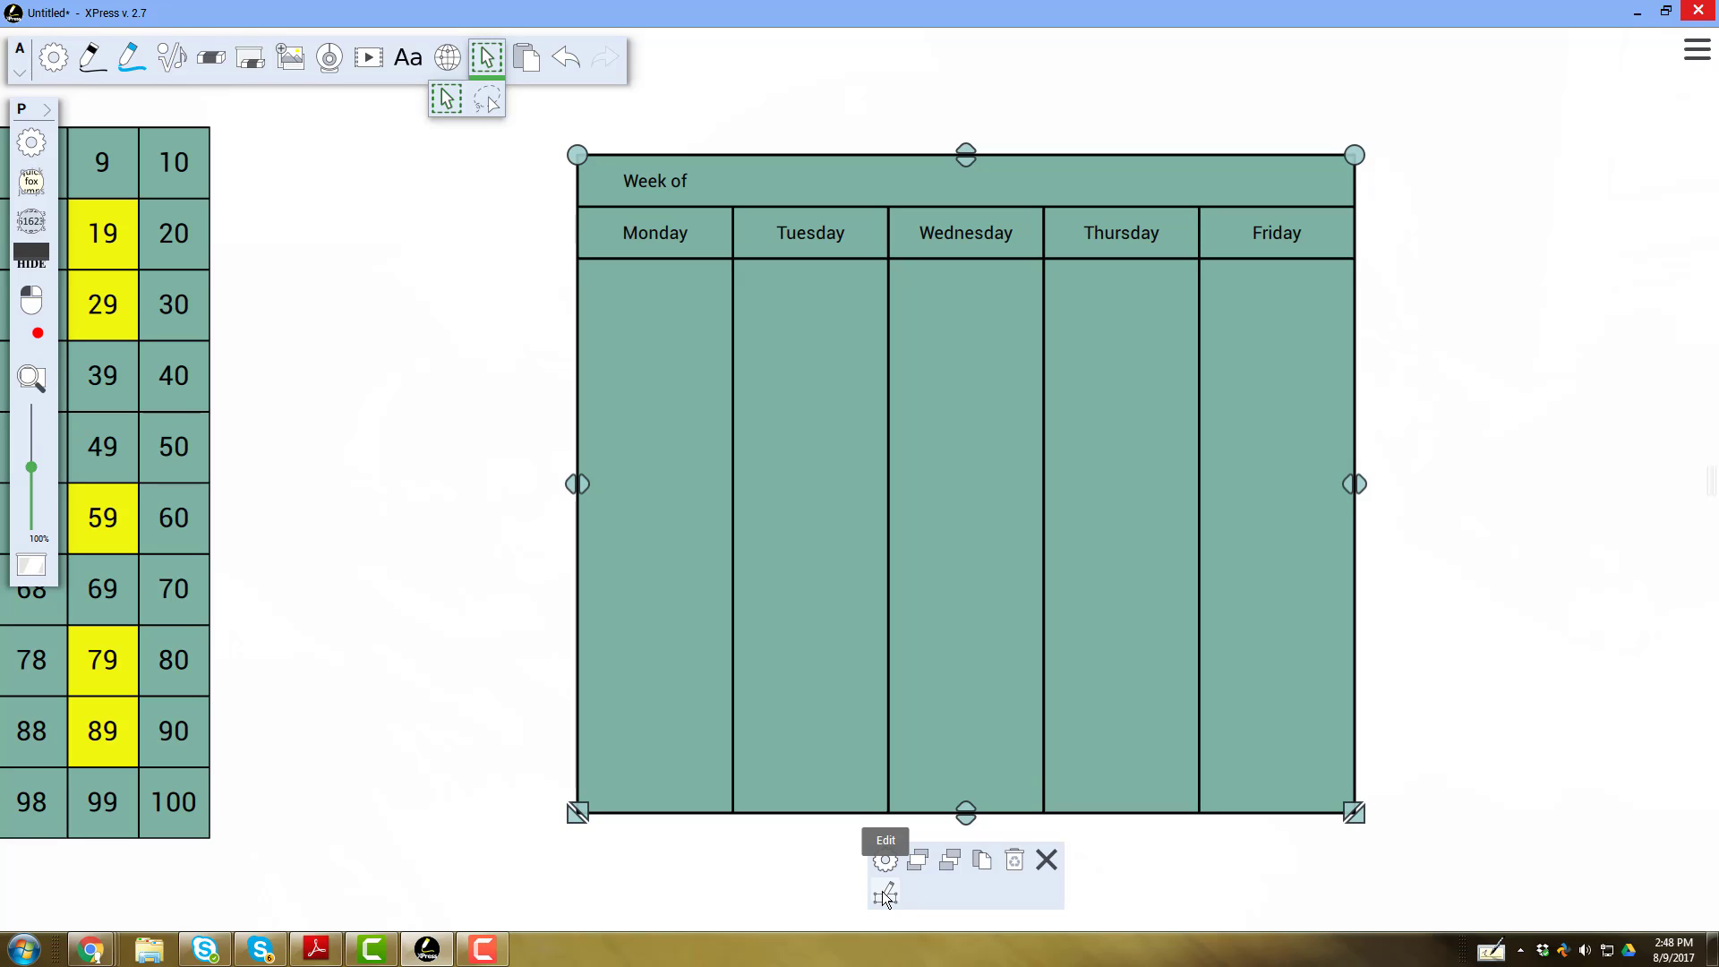
left_click(885, 895)
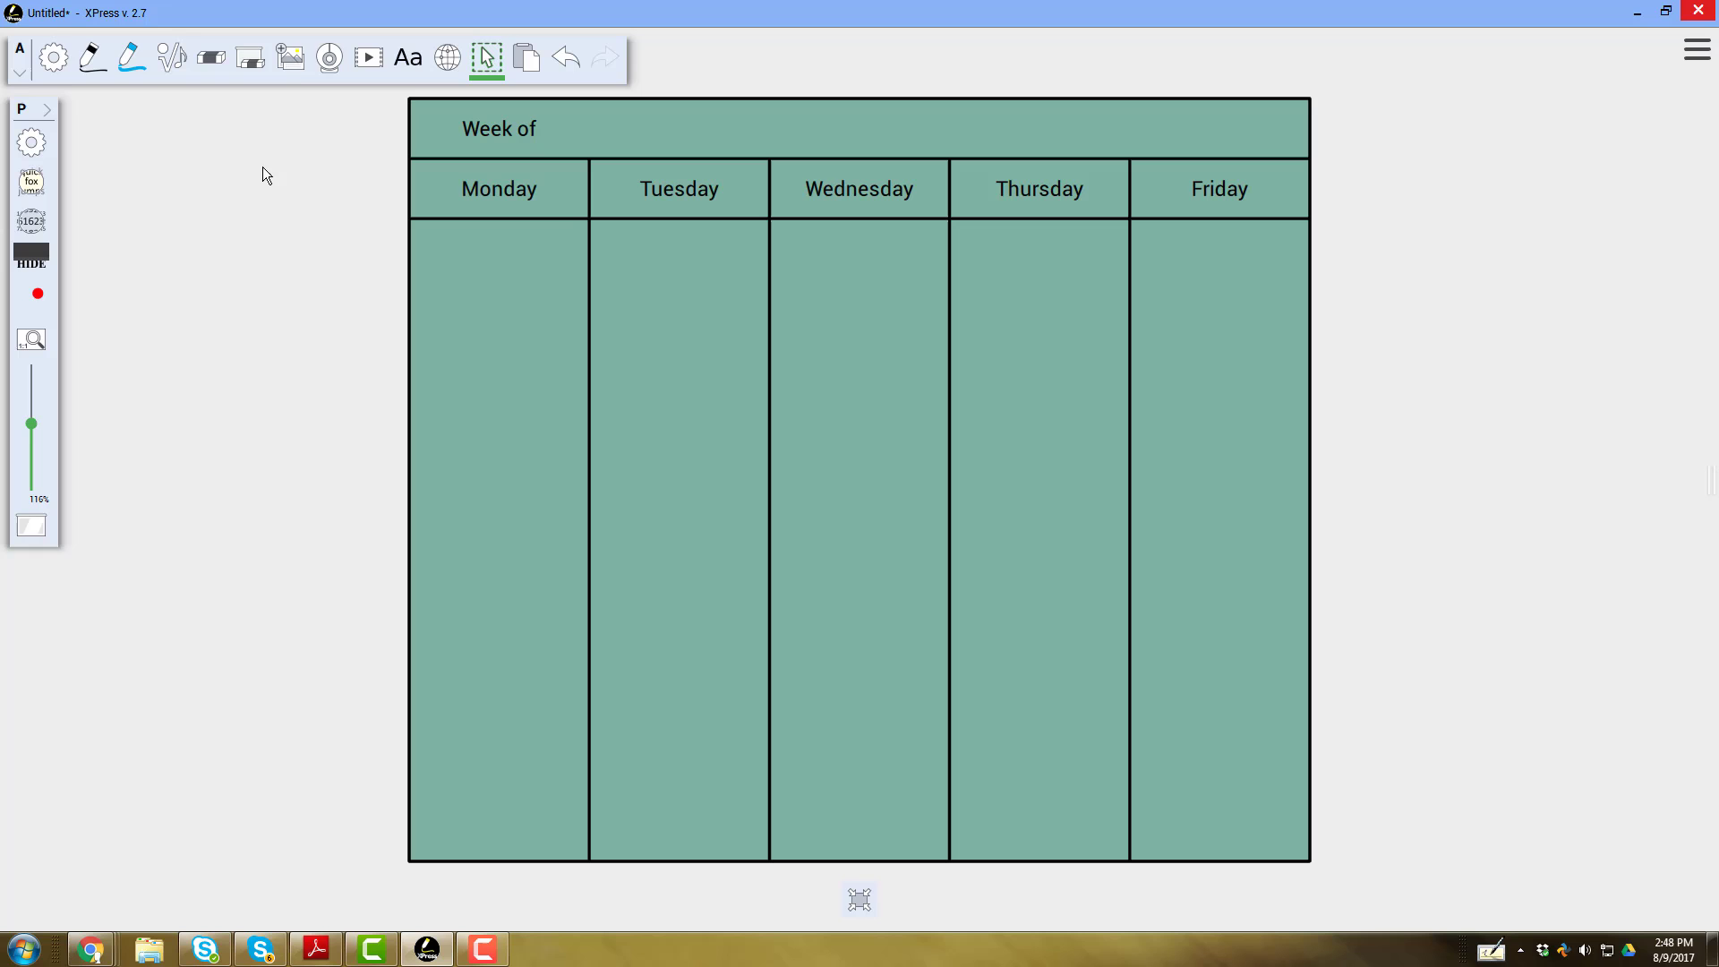
Step: Place the 4th-pillbugs_WBDRW.pdf document in the Monday column
left_click(296, 60)
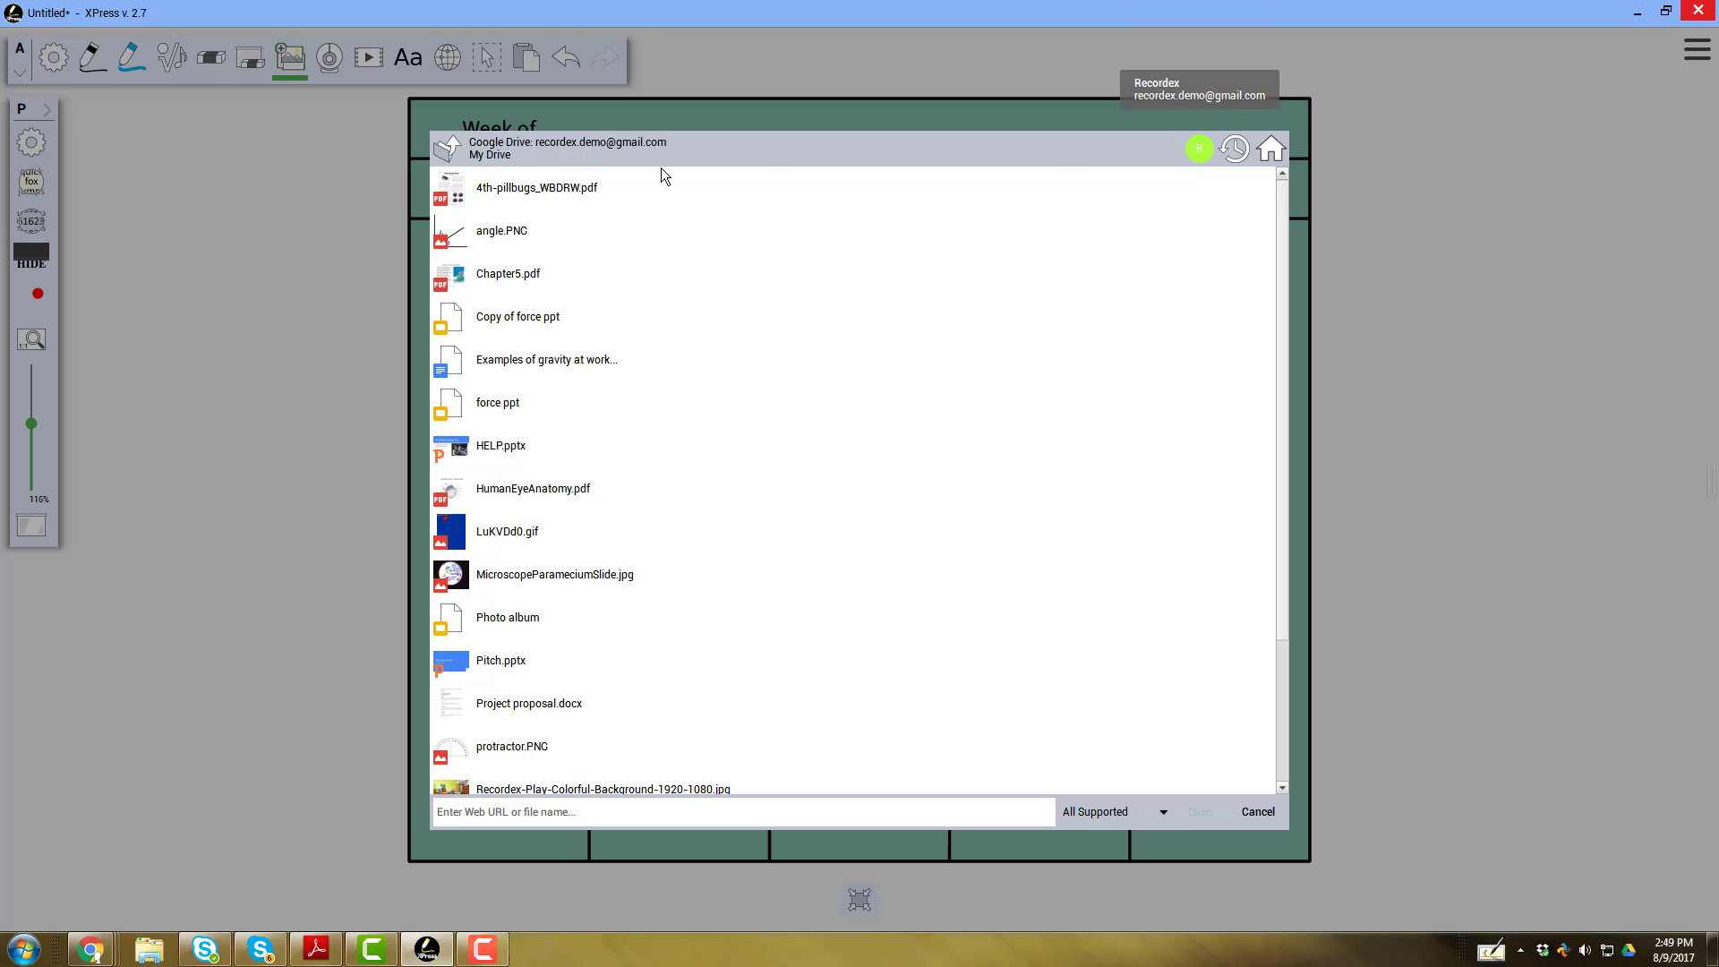
left_click(546, 191)
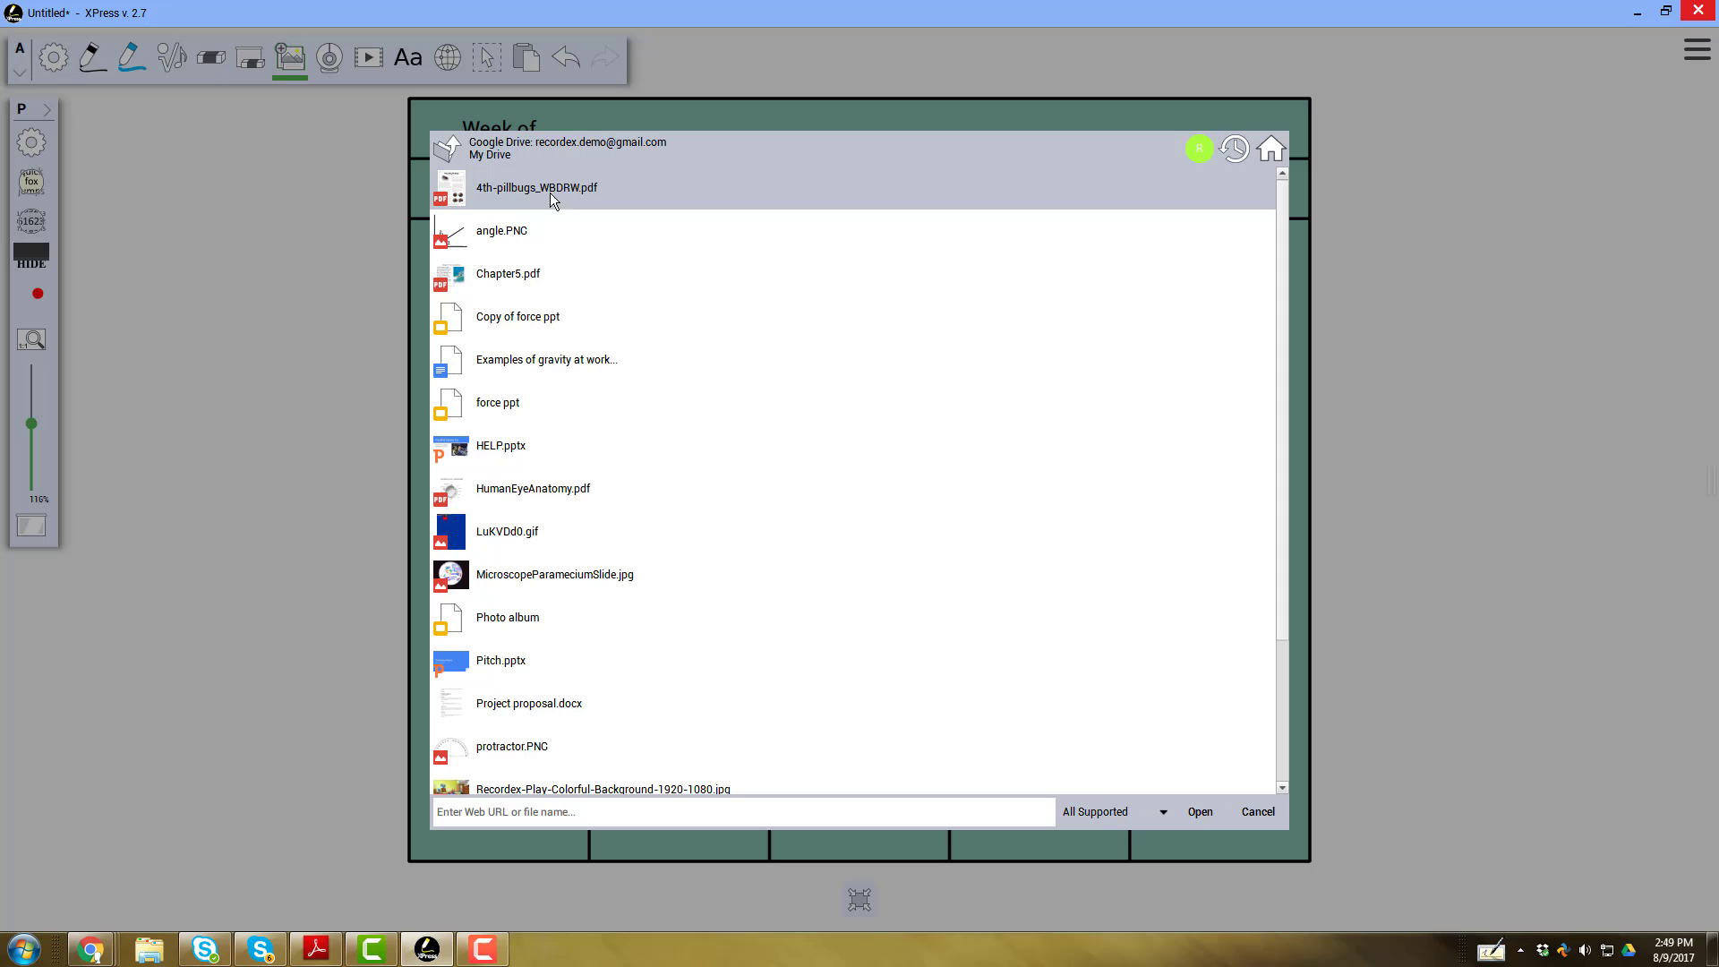
left_click(1189, 813)
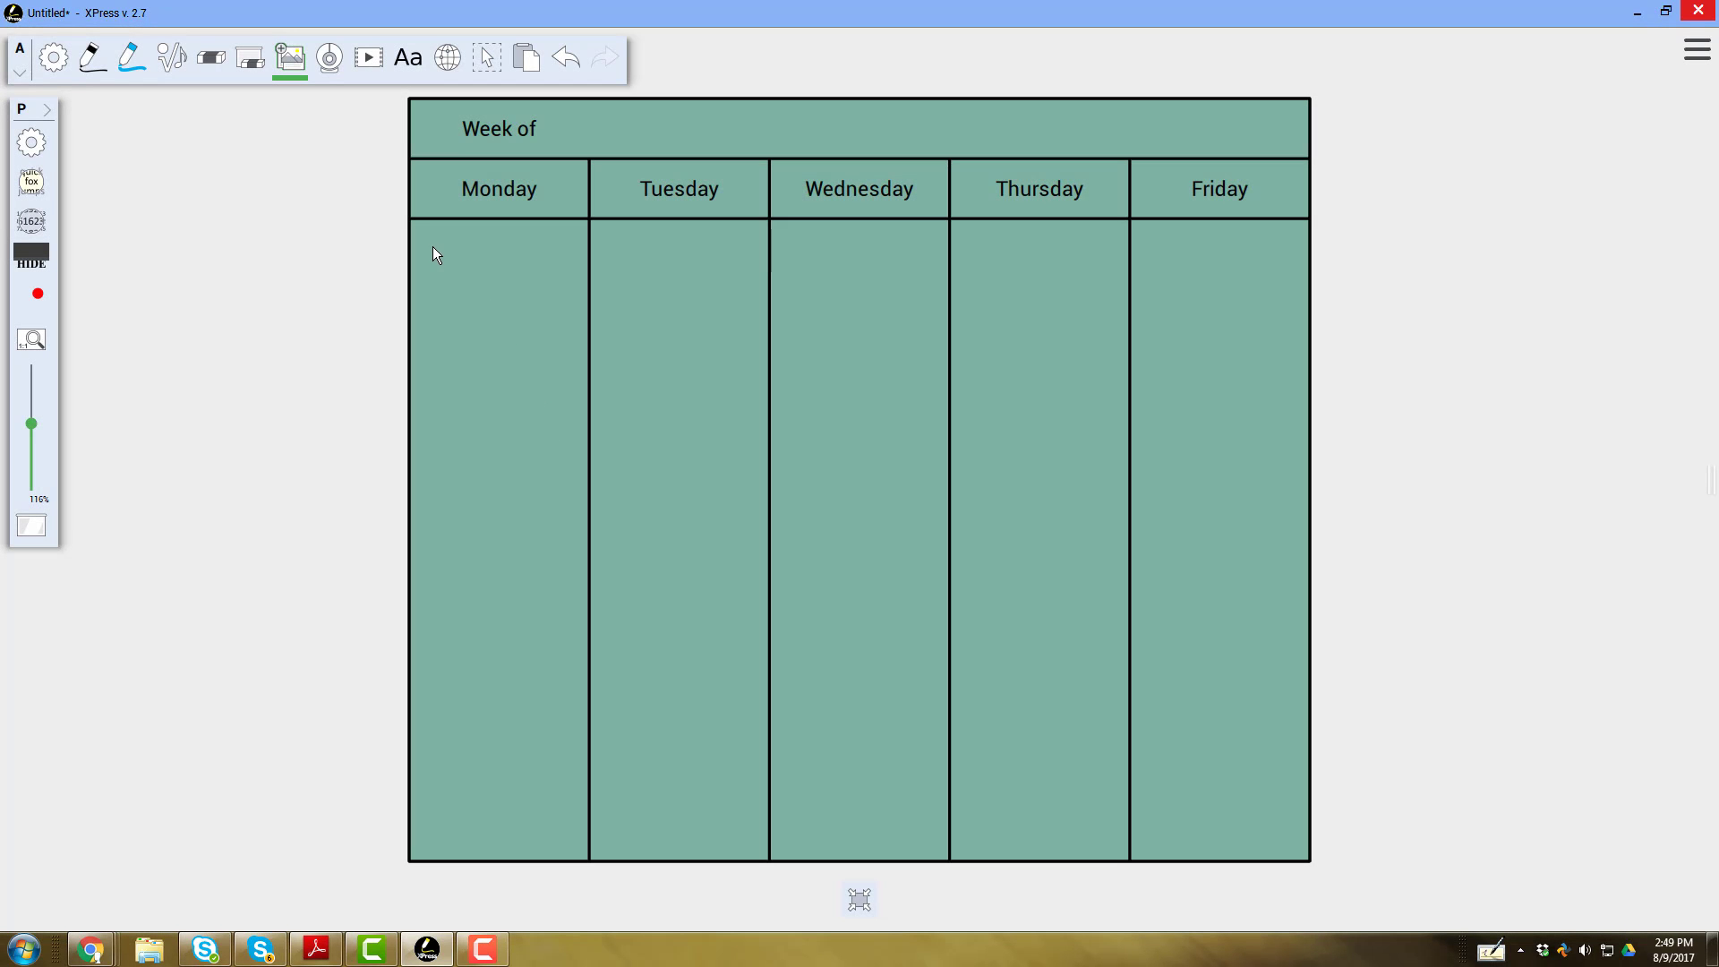
left_click_drag(529, 362, 583, 429)
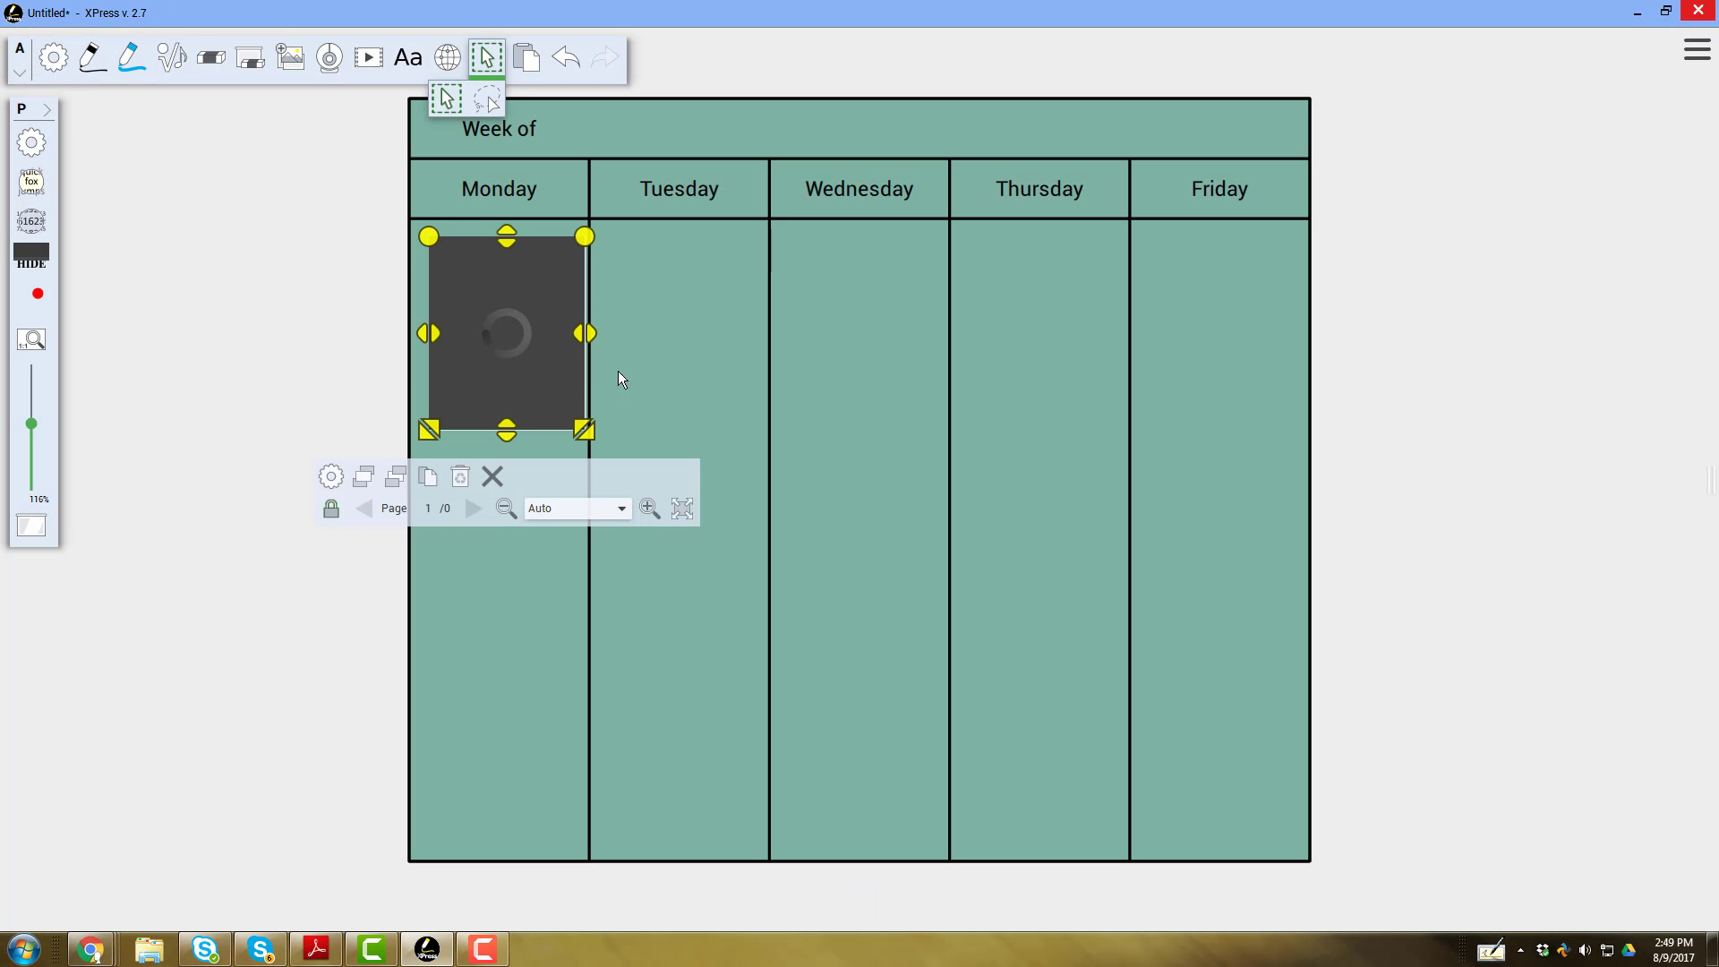
Step: Place the MicroscopeParameciumSlide.jpg image in the Tuesday column
left_click(290, 58)
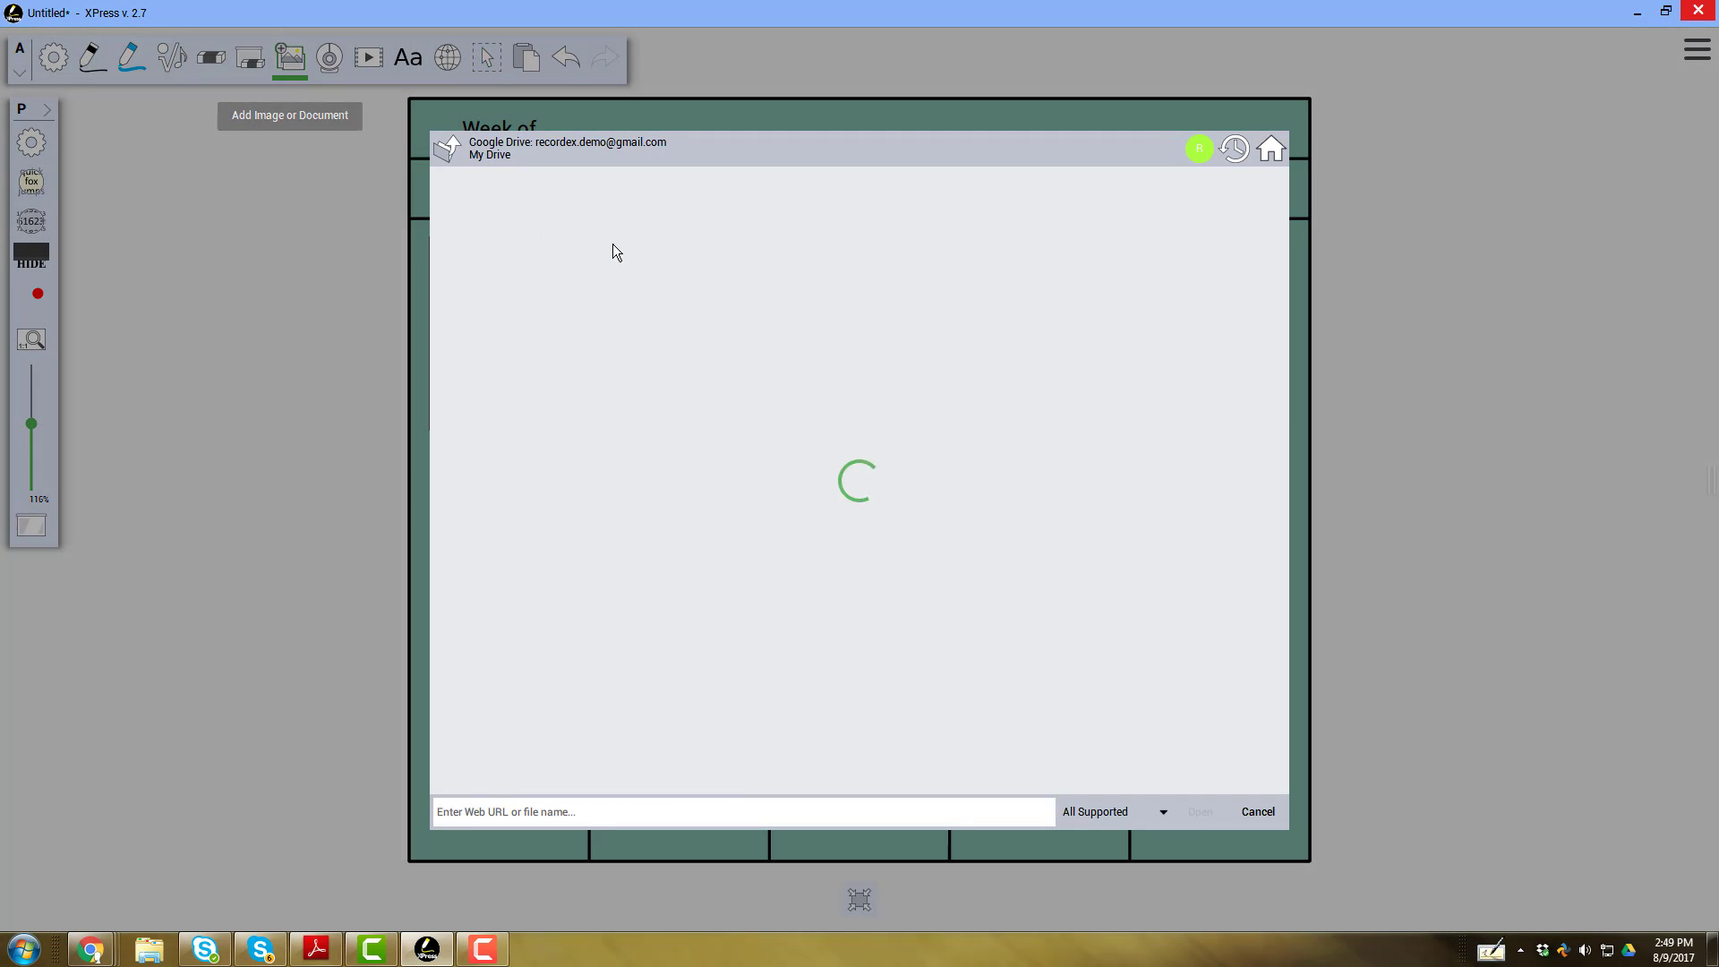
left_click(507, 577)
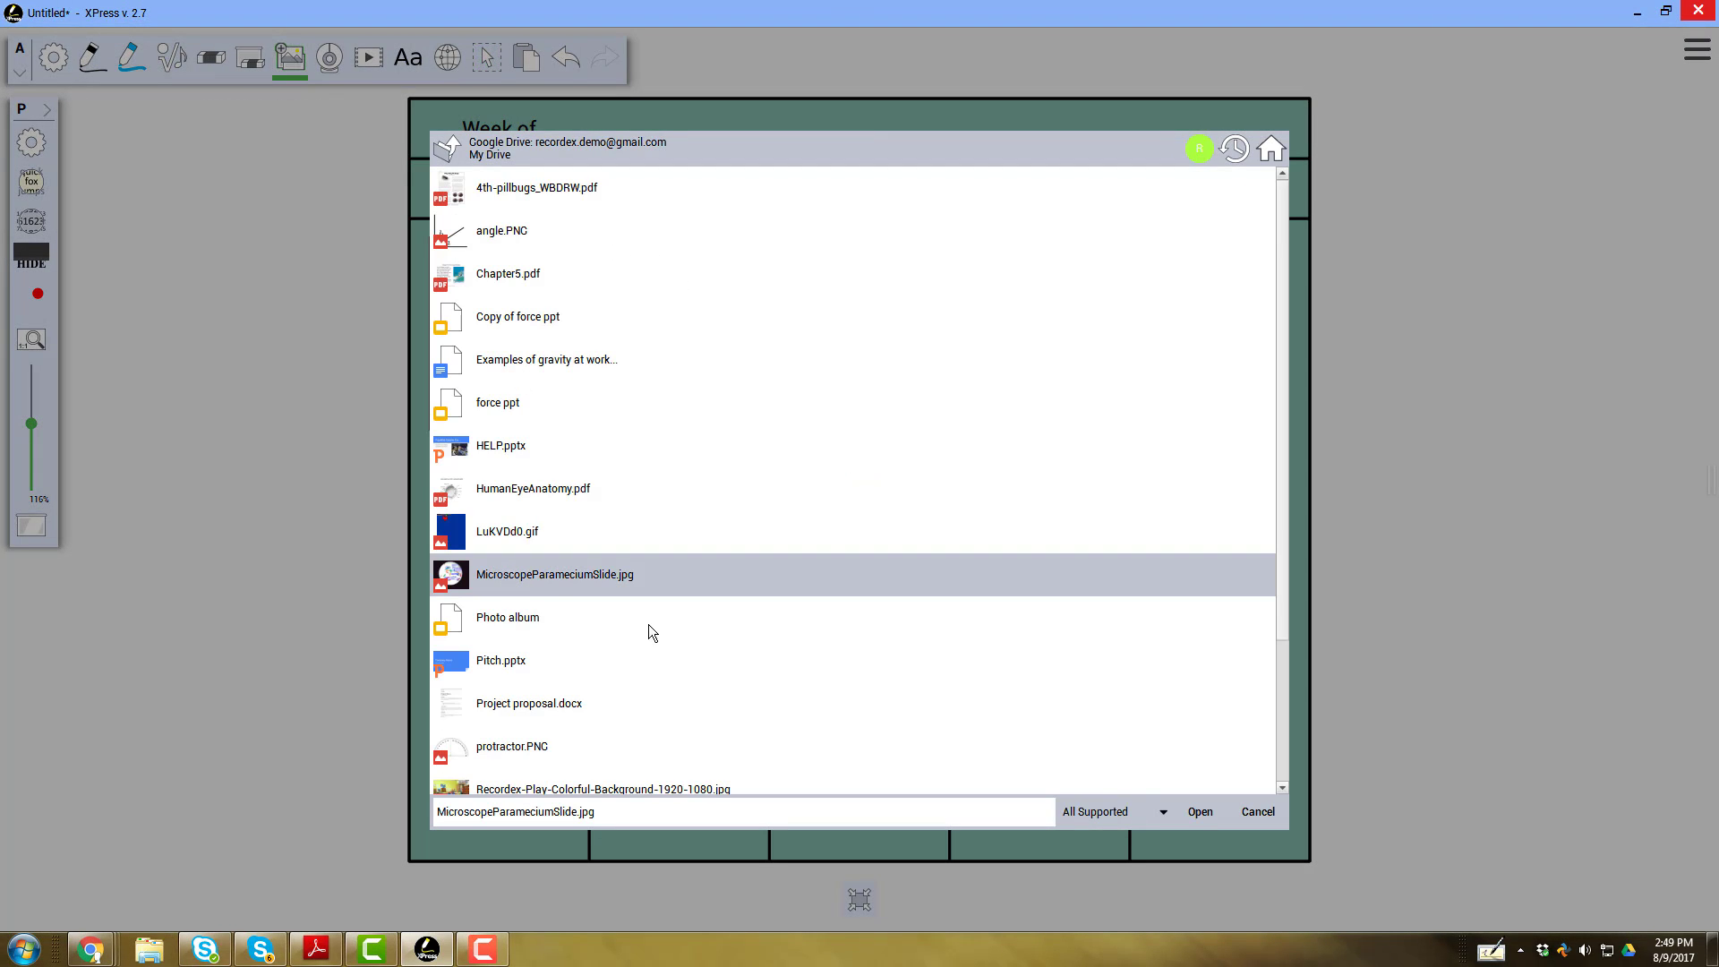
left_click(1199, 811)
left_click_drag(593, 238, 759, 374)
Step: Add the solar eclipse video from recent files to the Wednesday column
left_click(371, 56)
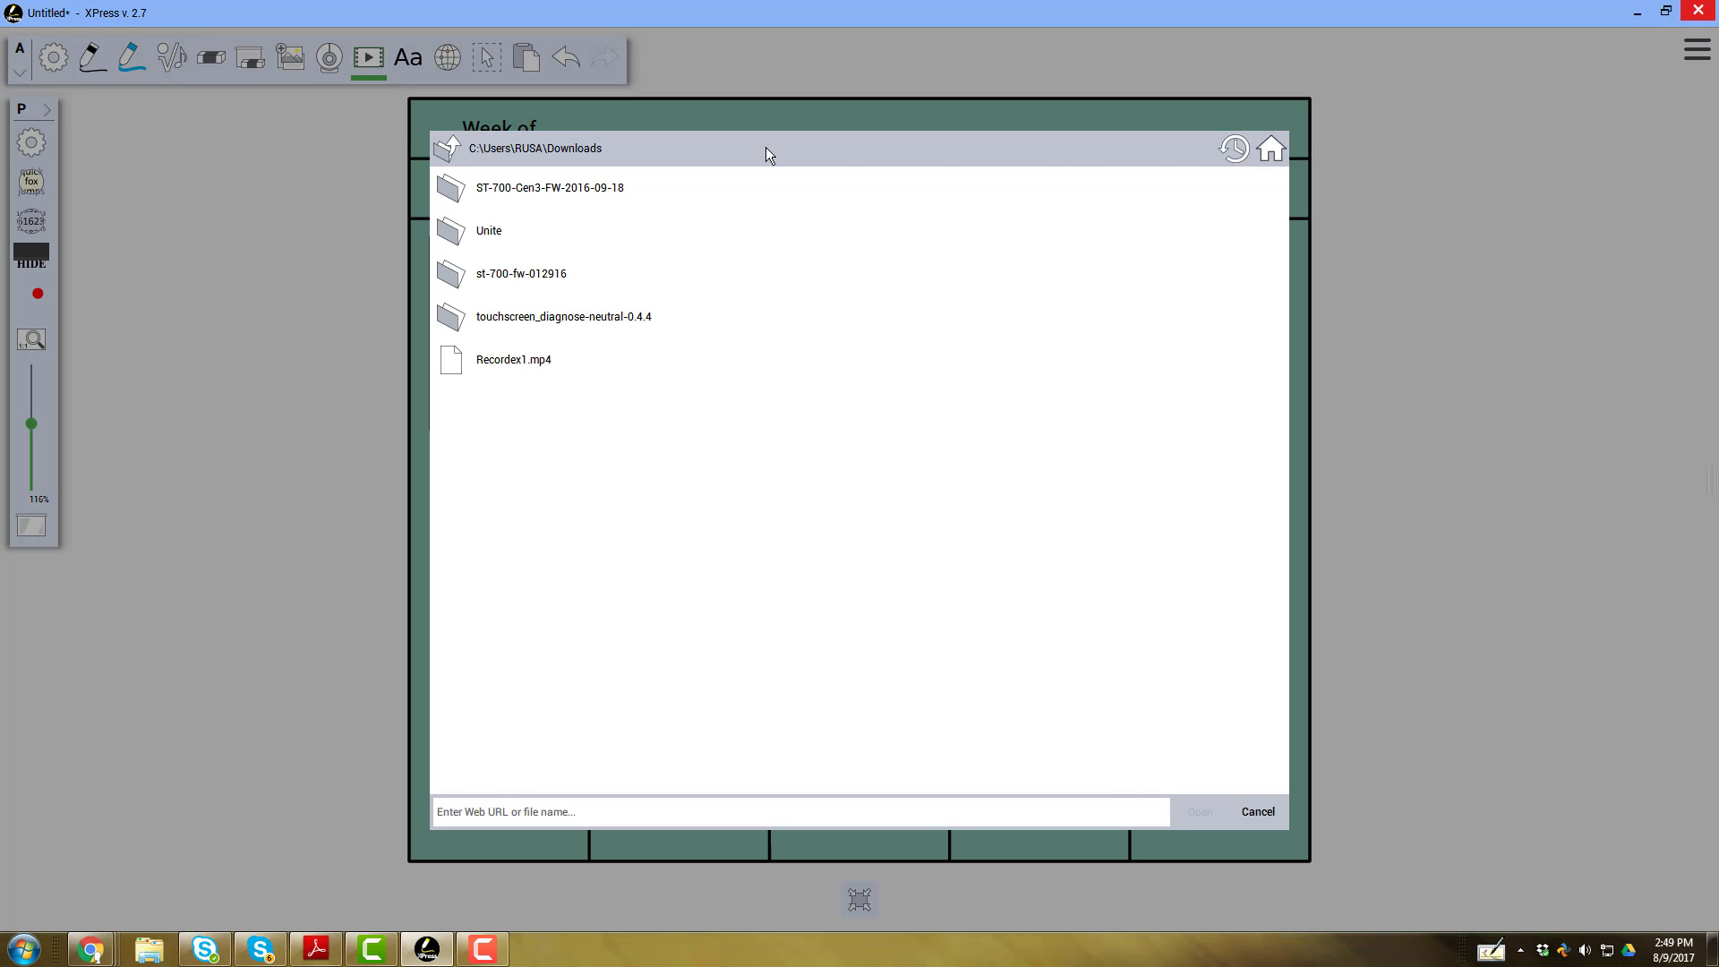
left_click(1233, 149)
left_click(633, 190)
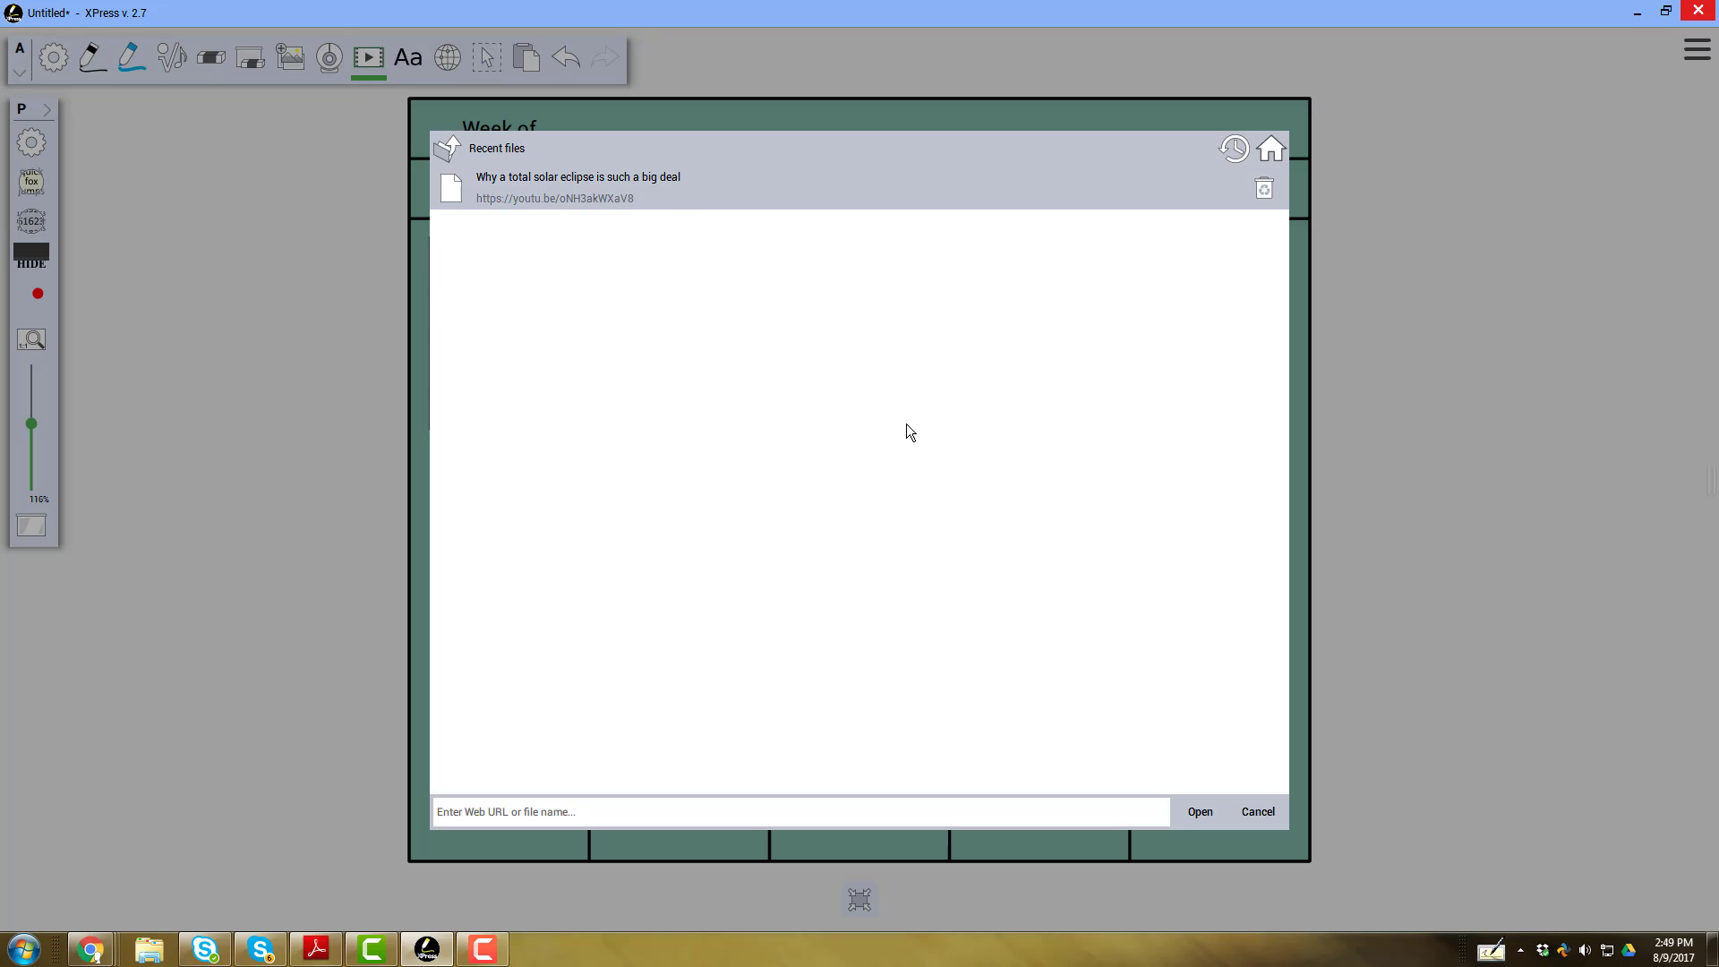
left_click(1195, 811)
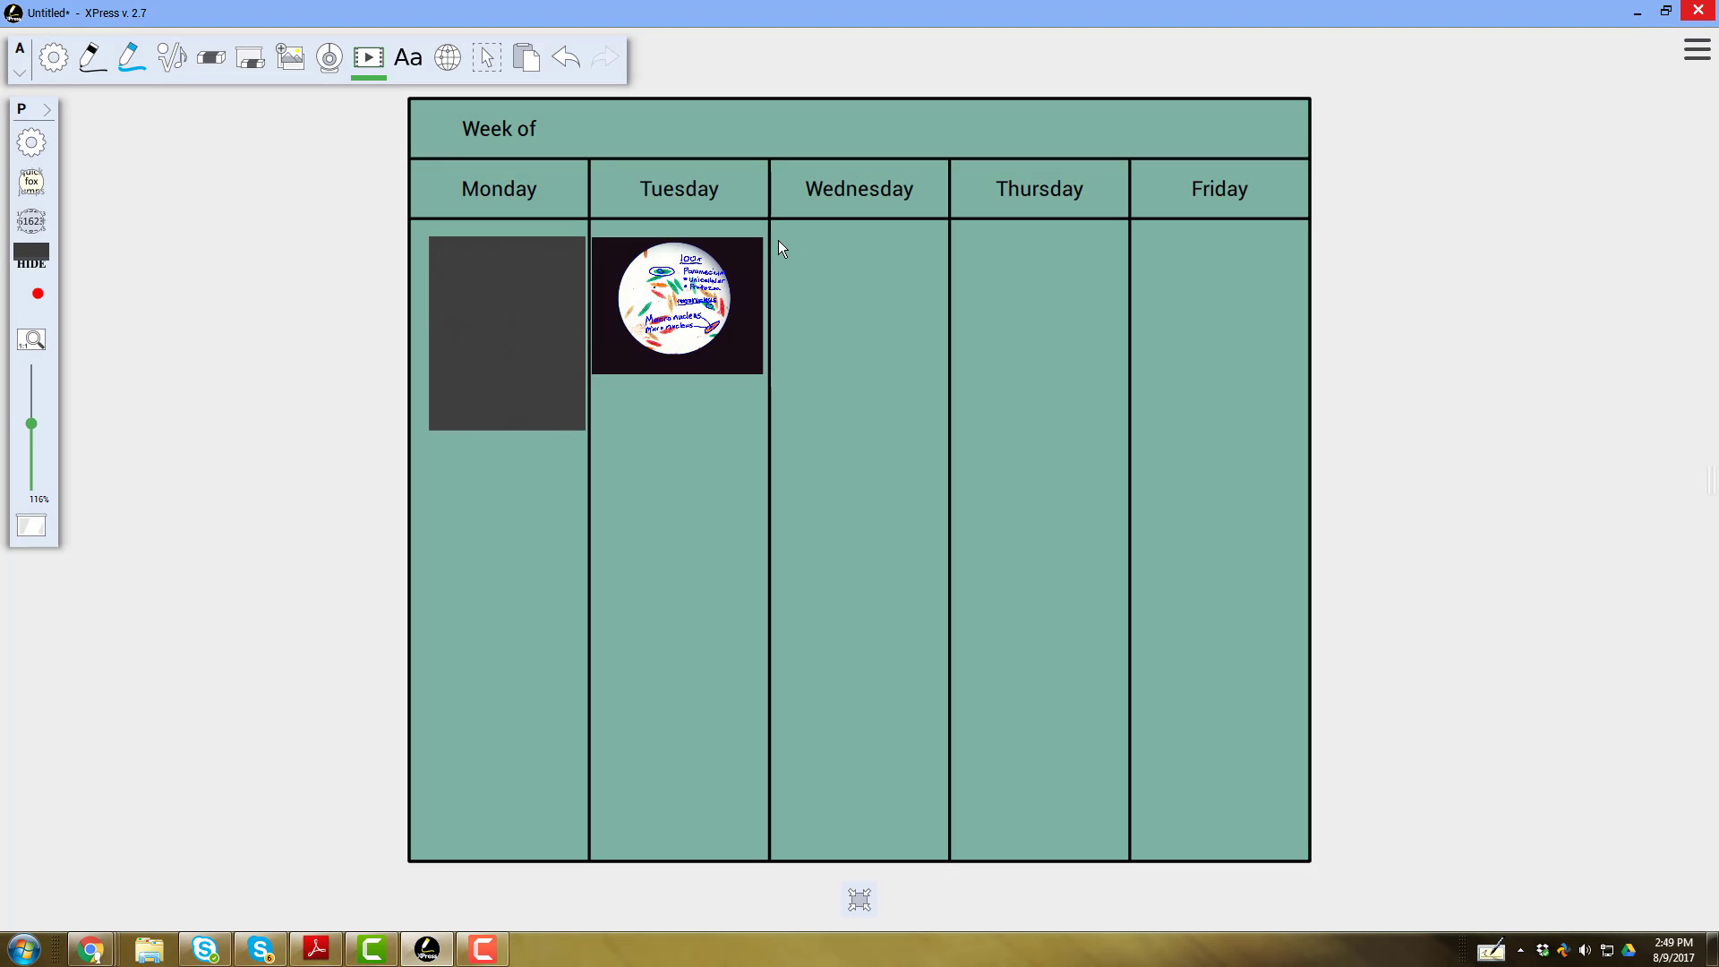
left_click_drag(777, 240, 942, 372)
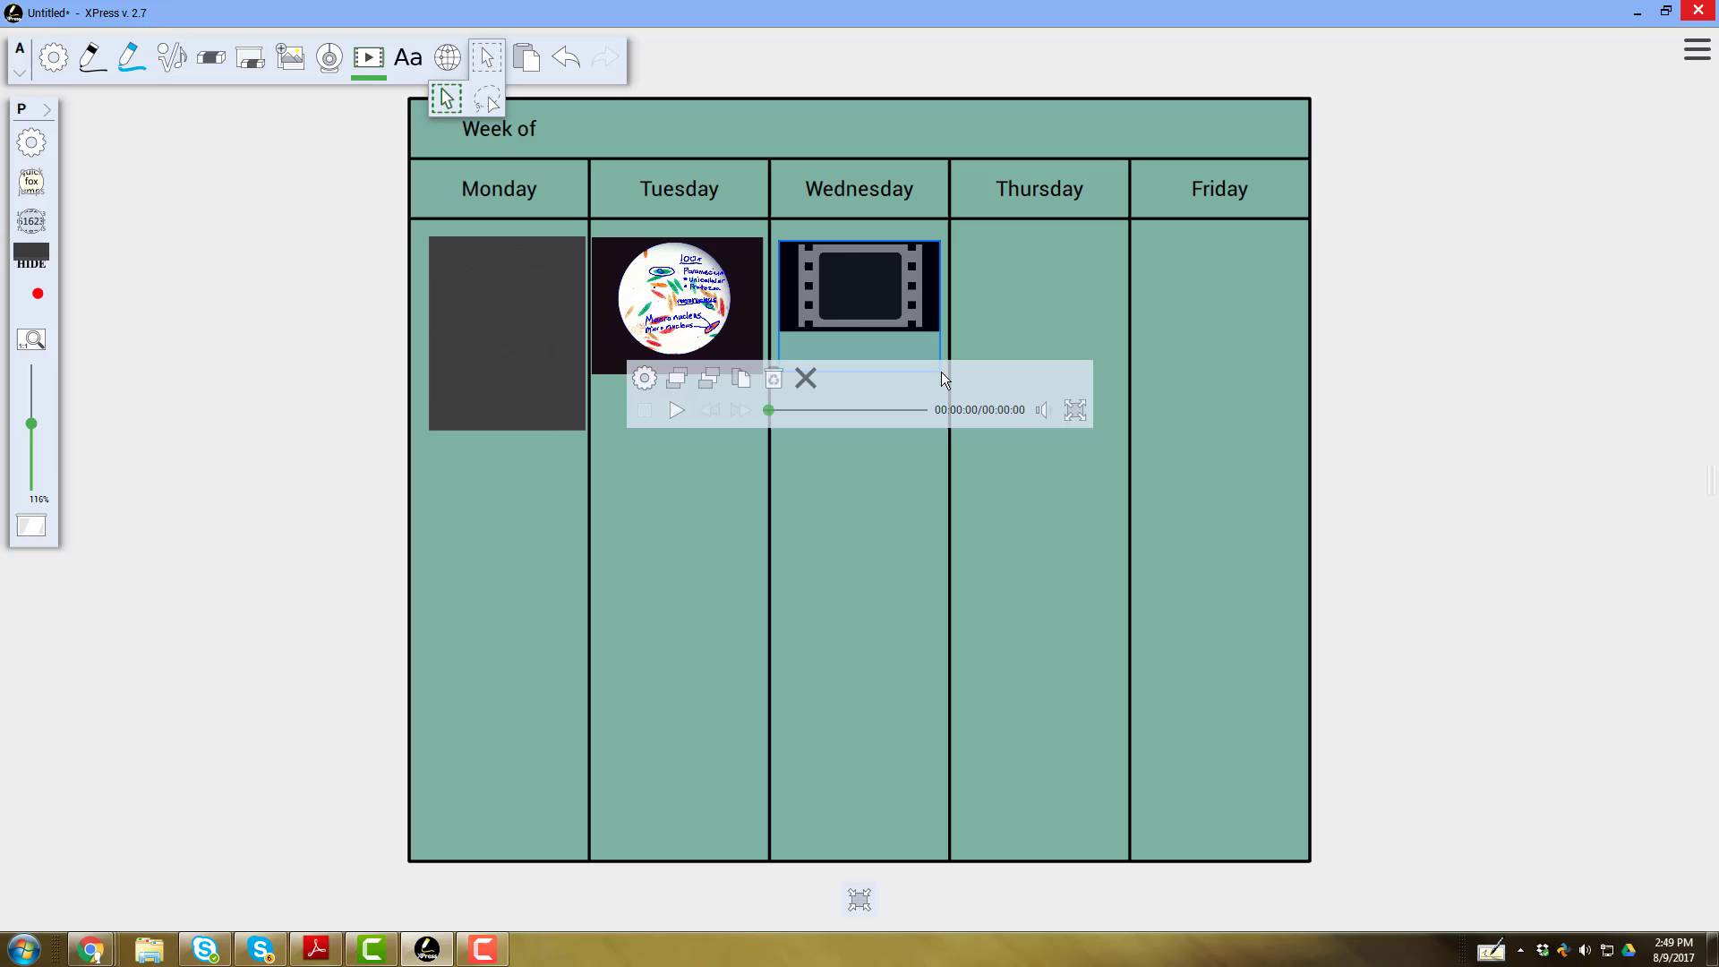
Step: Add a text box beside 'Week of' reading 8/7-8/11, correcting the mistyped digit
left_click(408, 58)
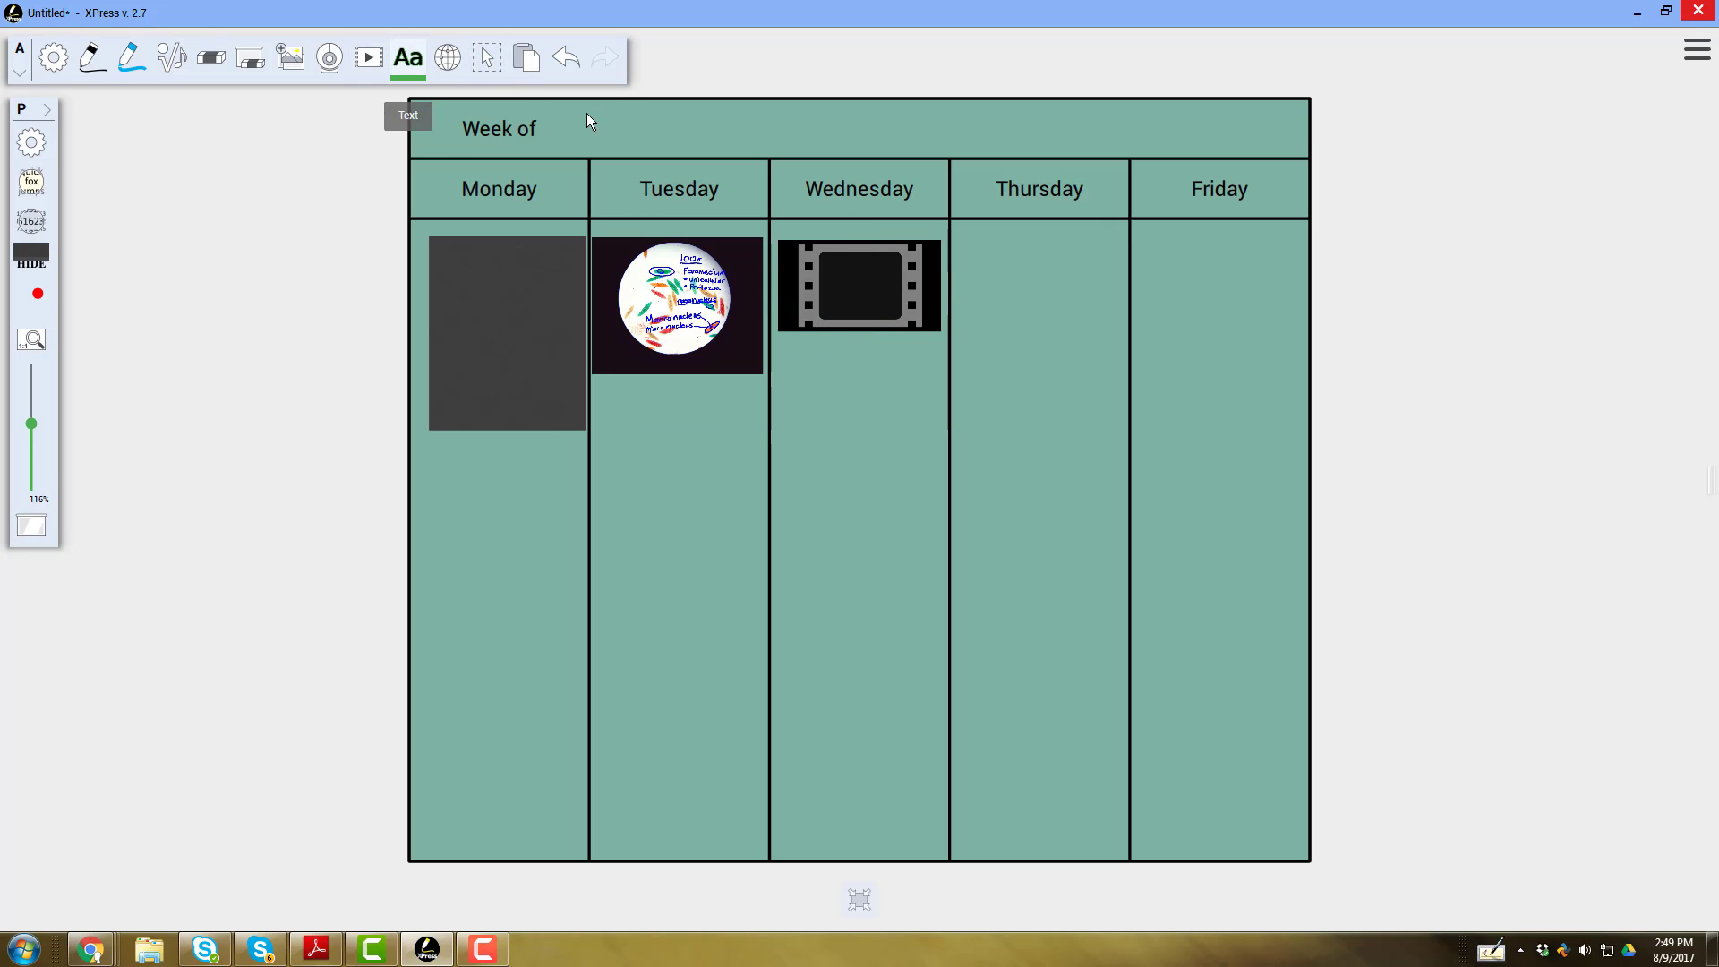
left_click_drag(564, 109, 890, 154)
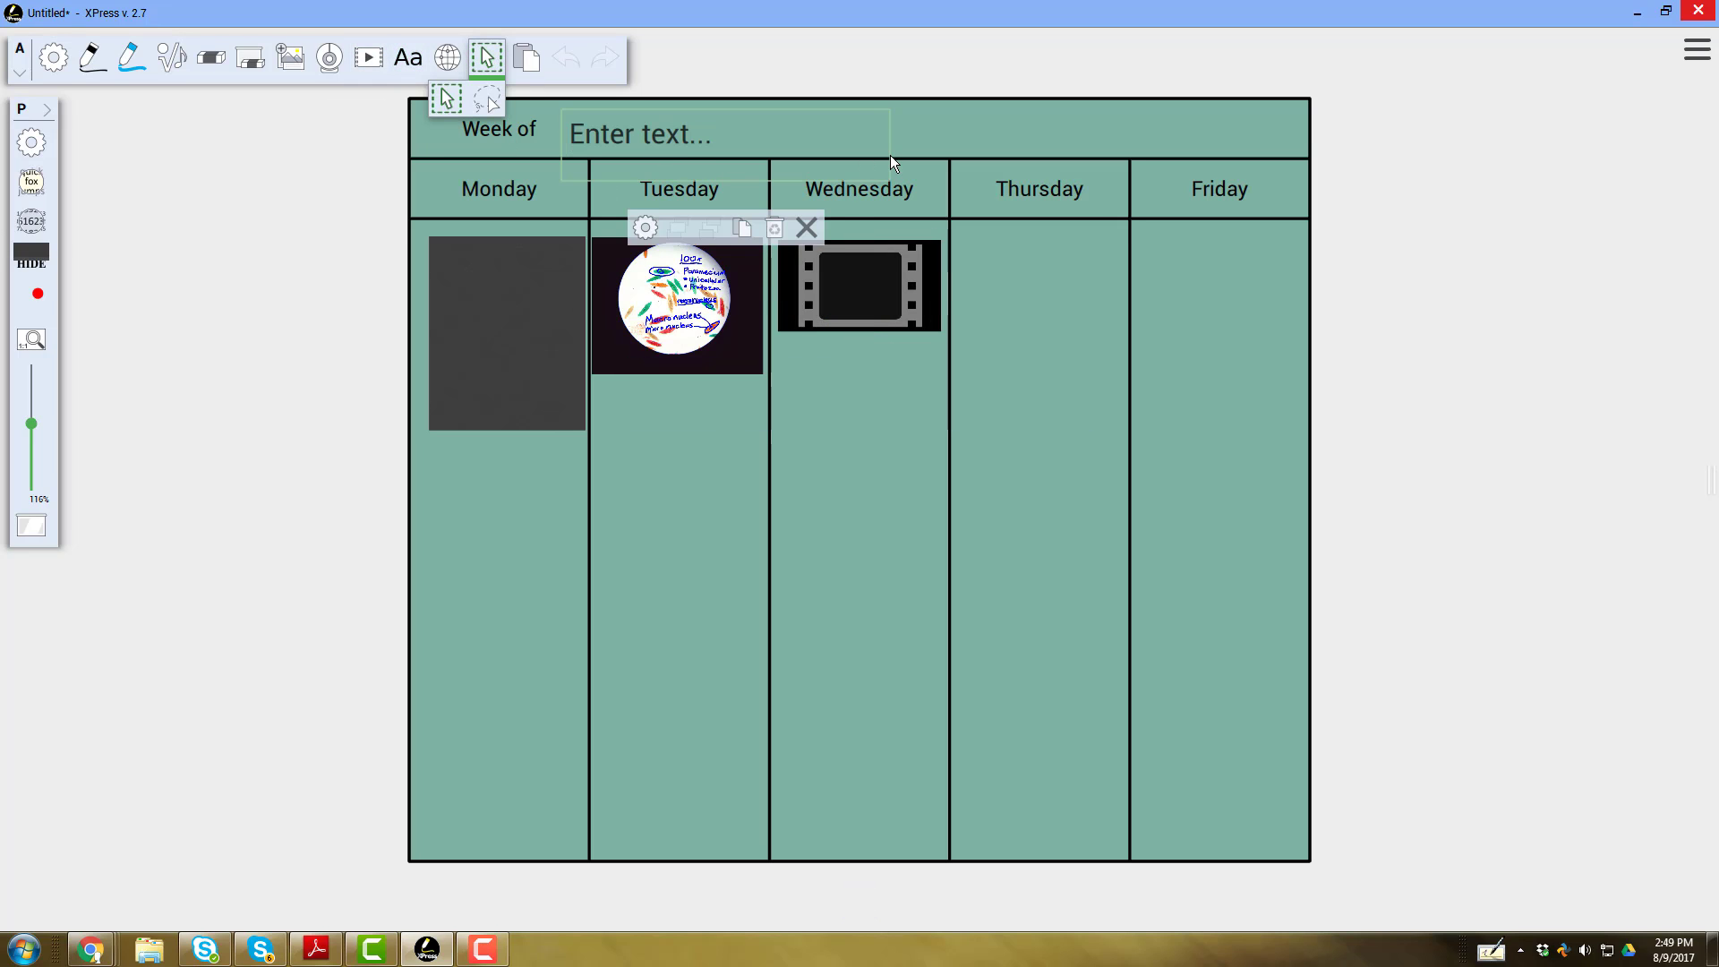
type("8/")
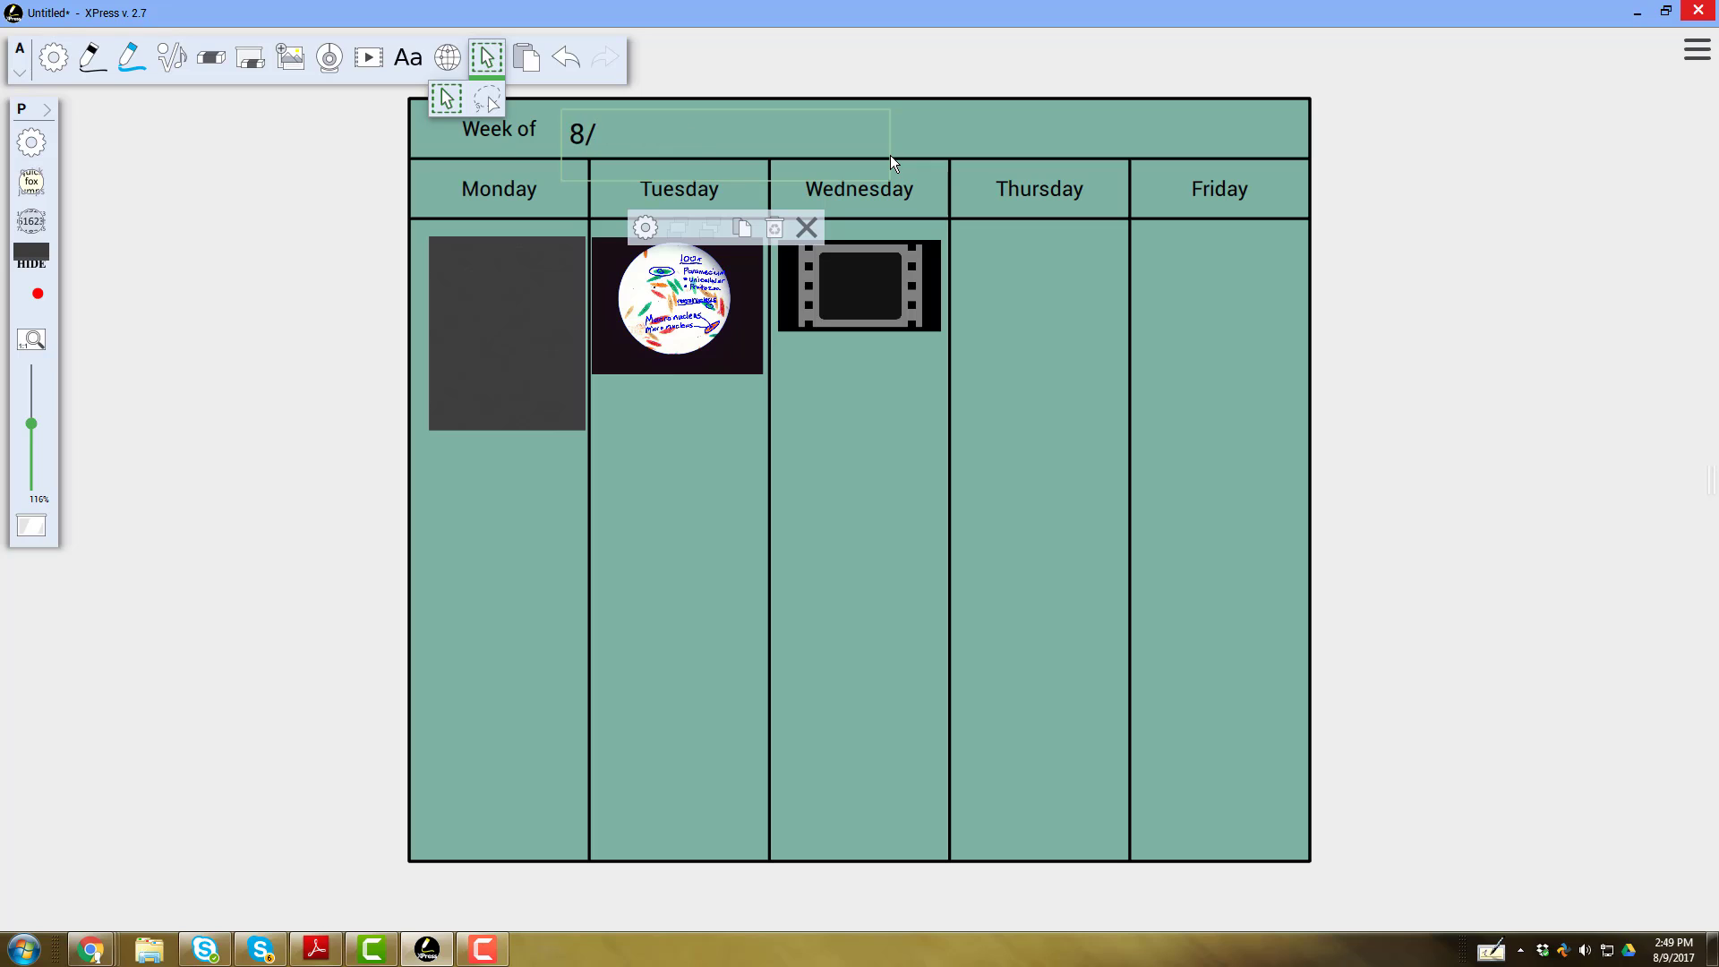
type("7-8/11")
left_click(1024, 571)
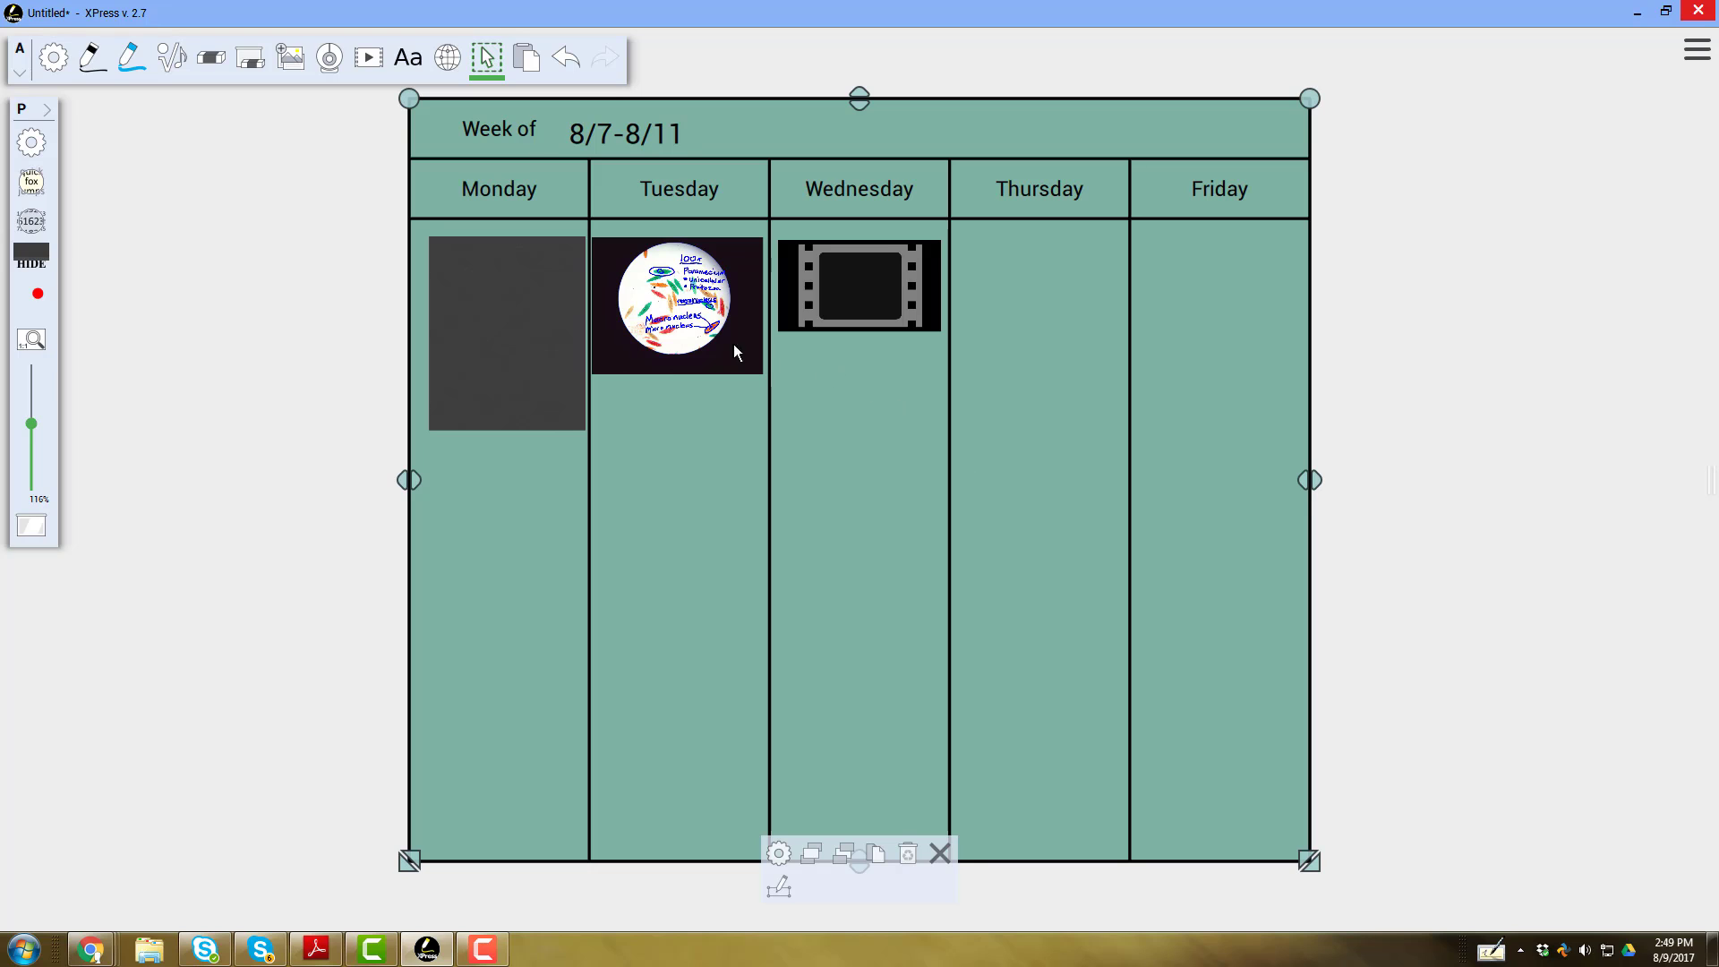
Step: Select the Monday PDF, Wednesday video, Tuesday image, then the whole week calendar
left_click(538, 371)
left_click(905, 269)
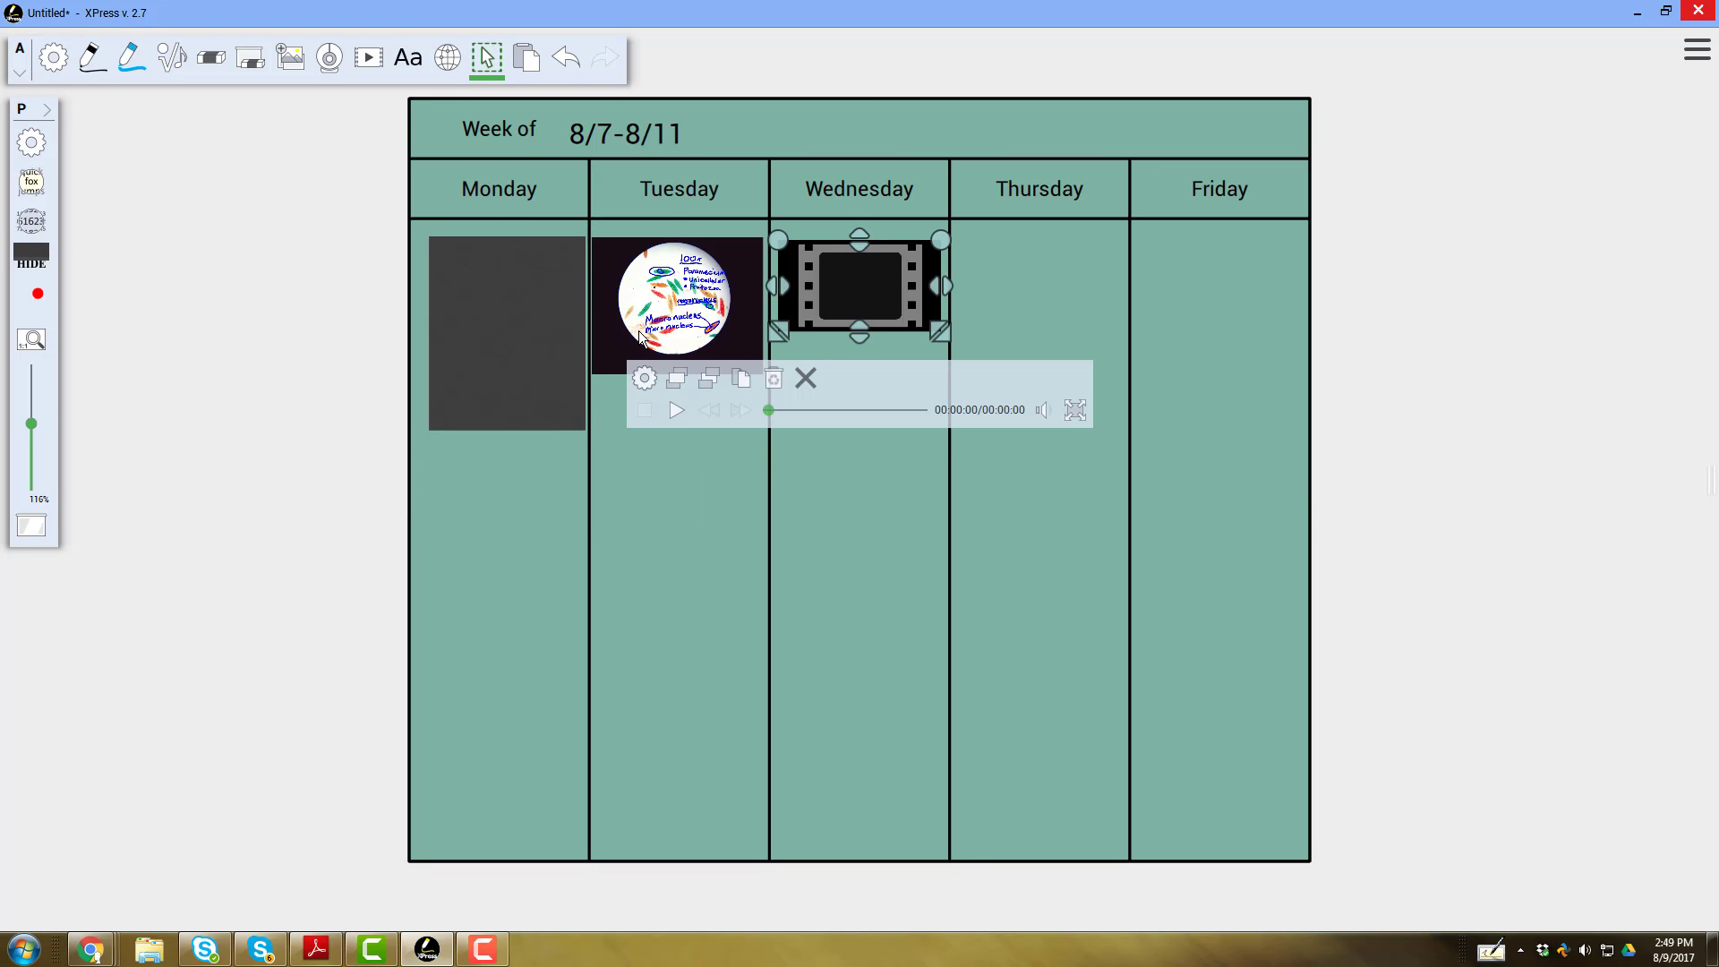
left_click(696, 366)
left_click(842, 508)
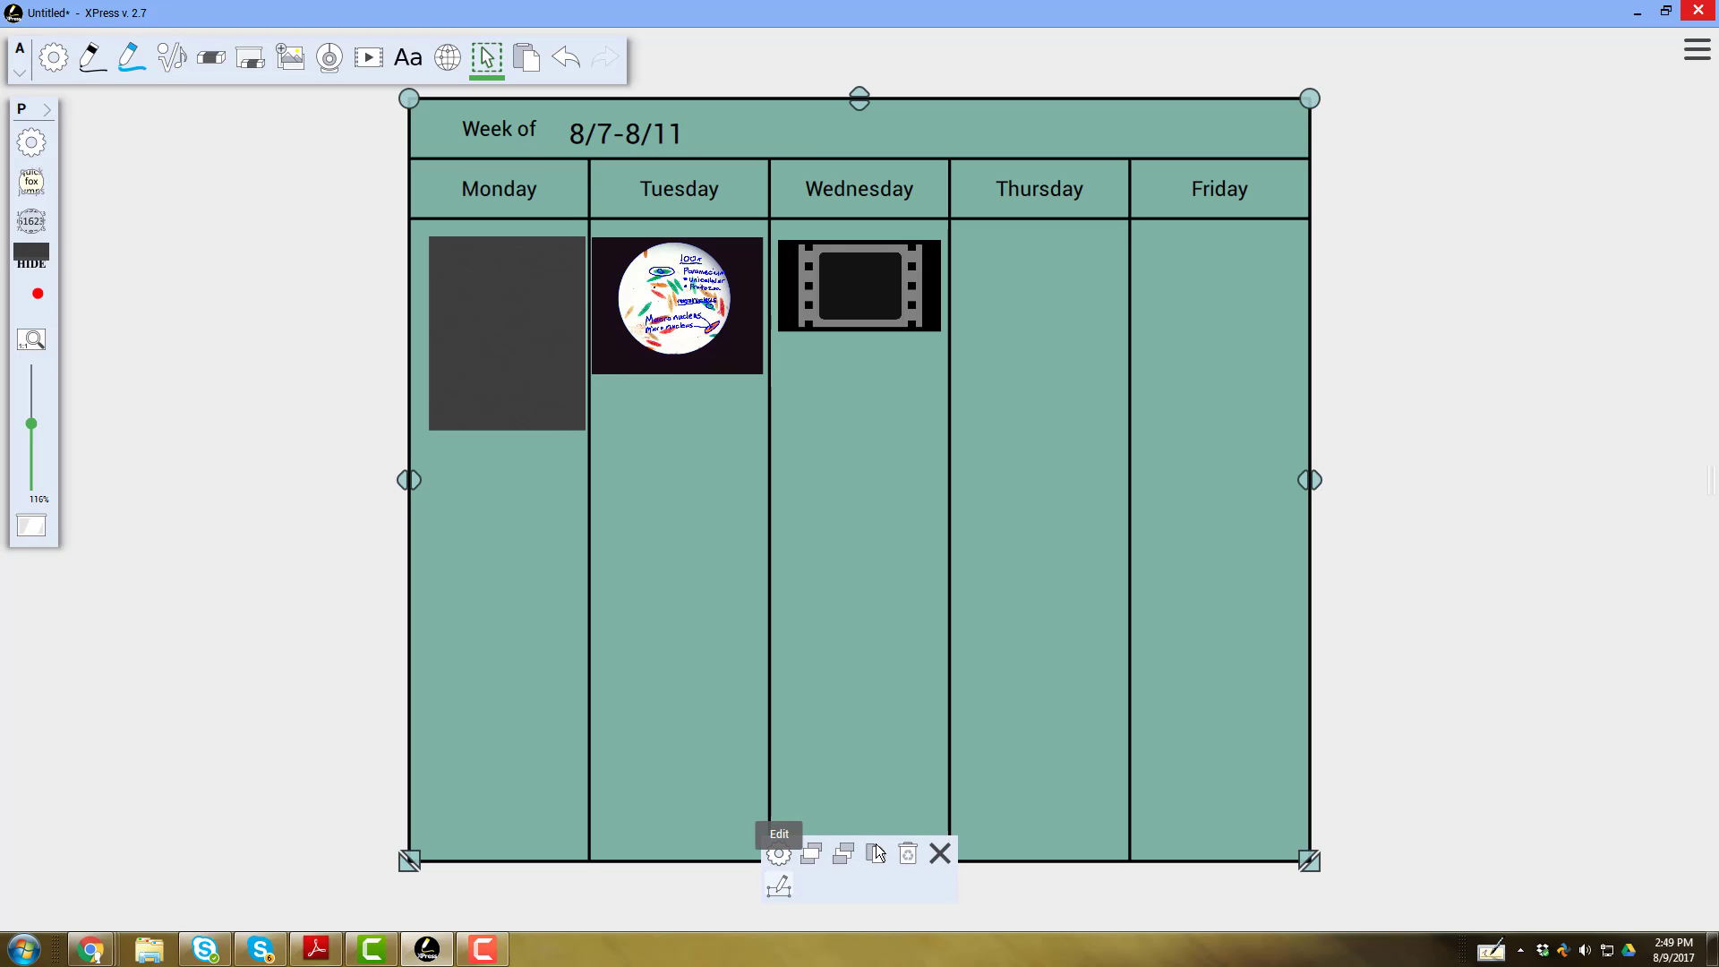
left_click(897, 904)
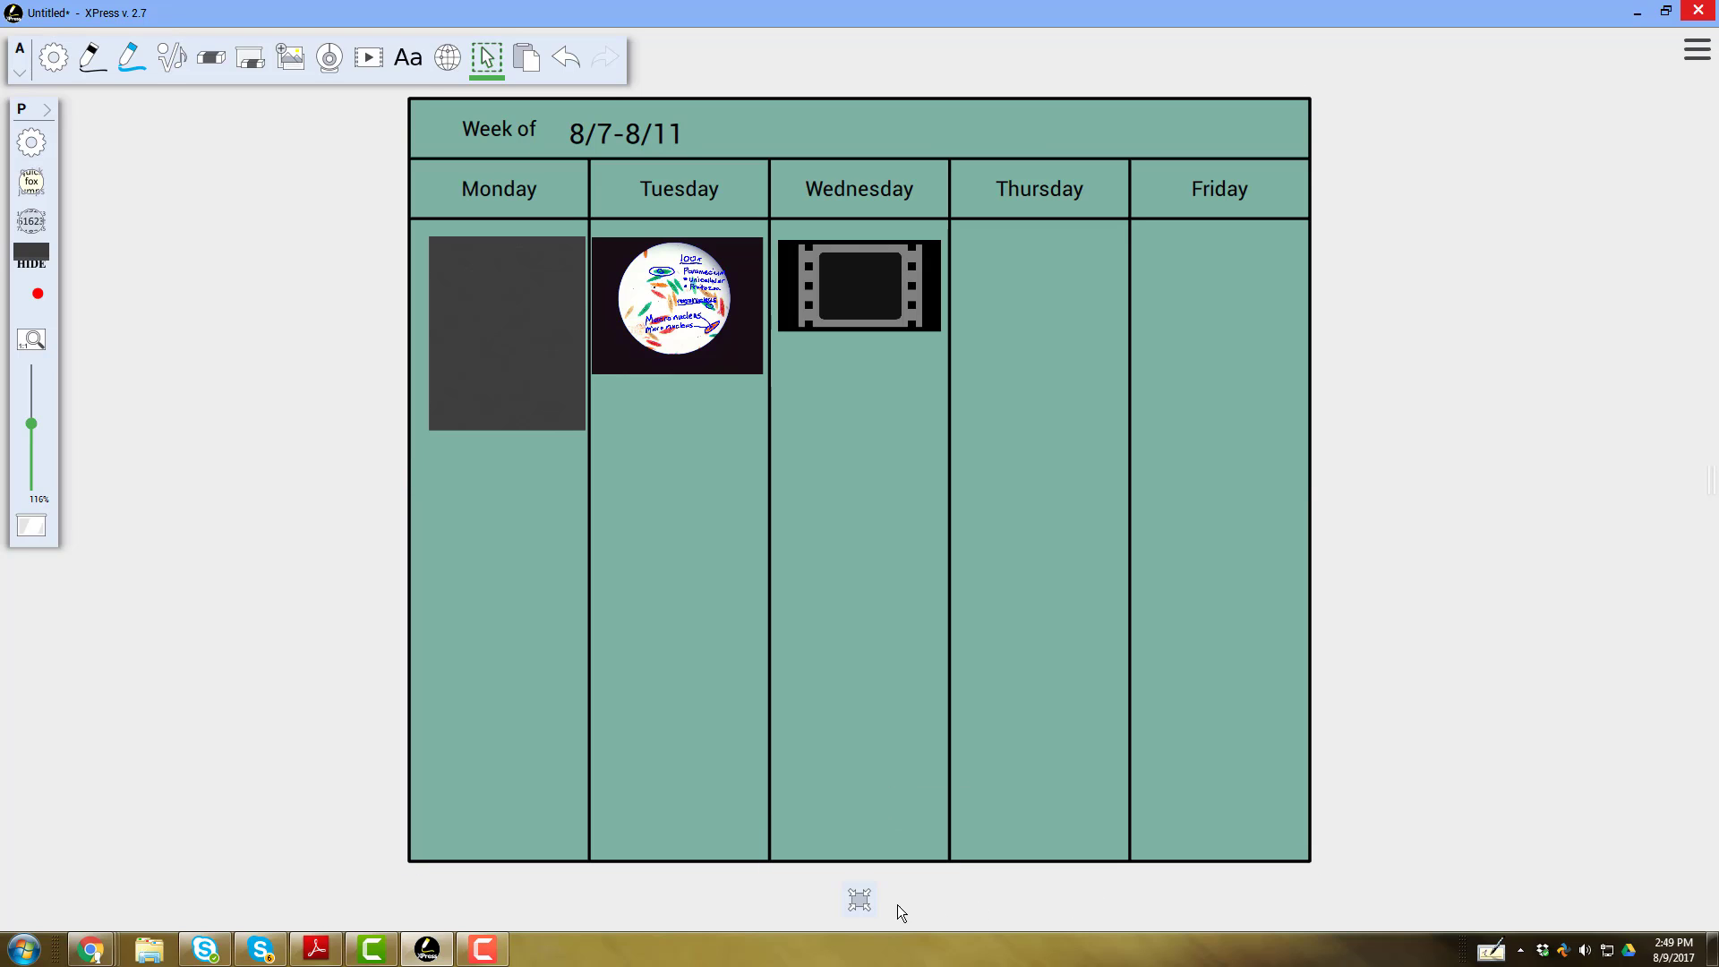
Step: Move the week calendar beside the hundreds chart and resize it slightly smaller
left_click(861, 901)
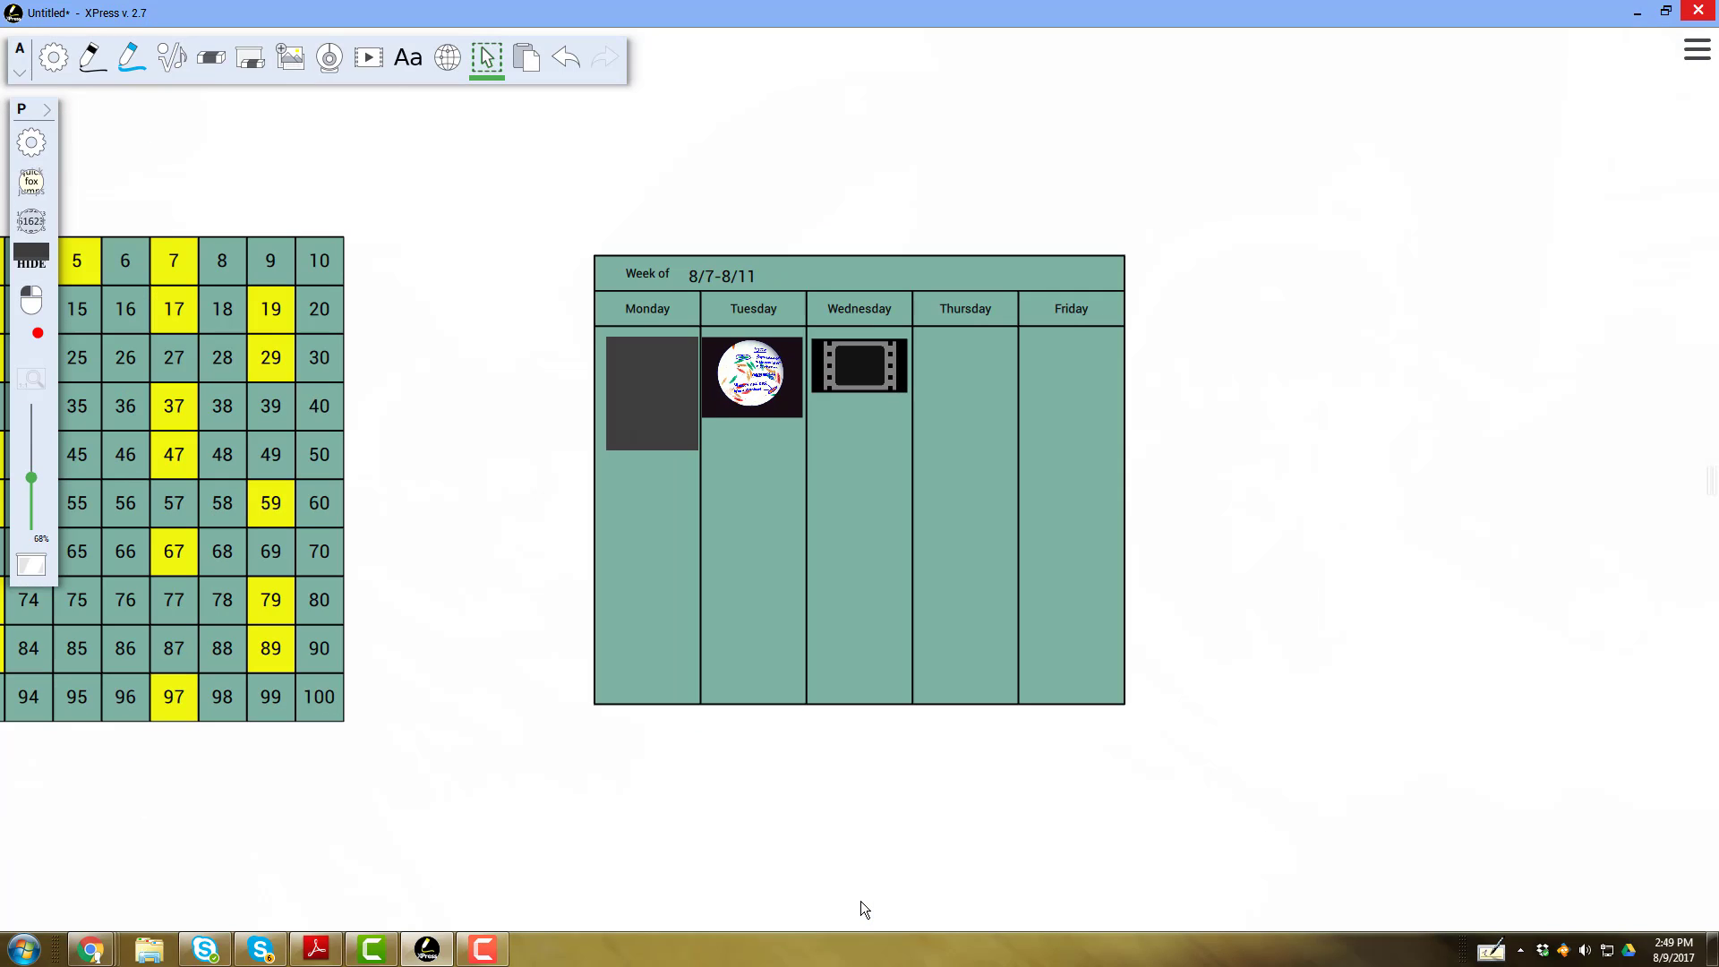
left_click_drag(797, 672, 791, 619)
left_click_drag(1044, 640, 1146, 717)
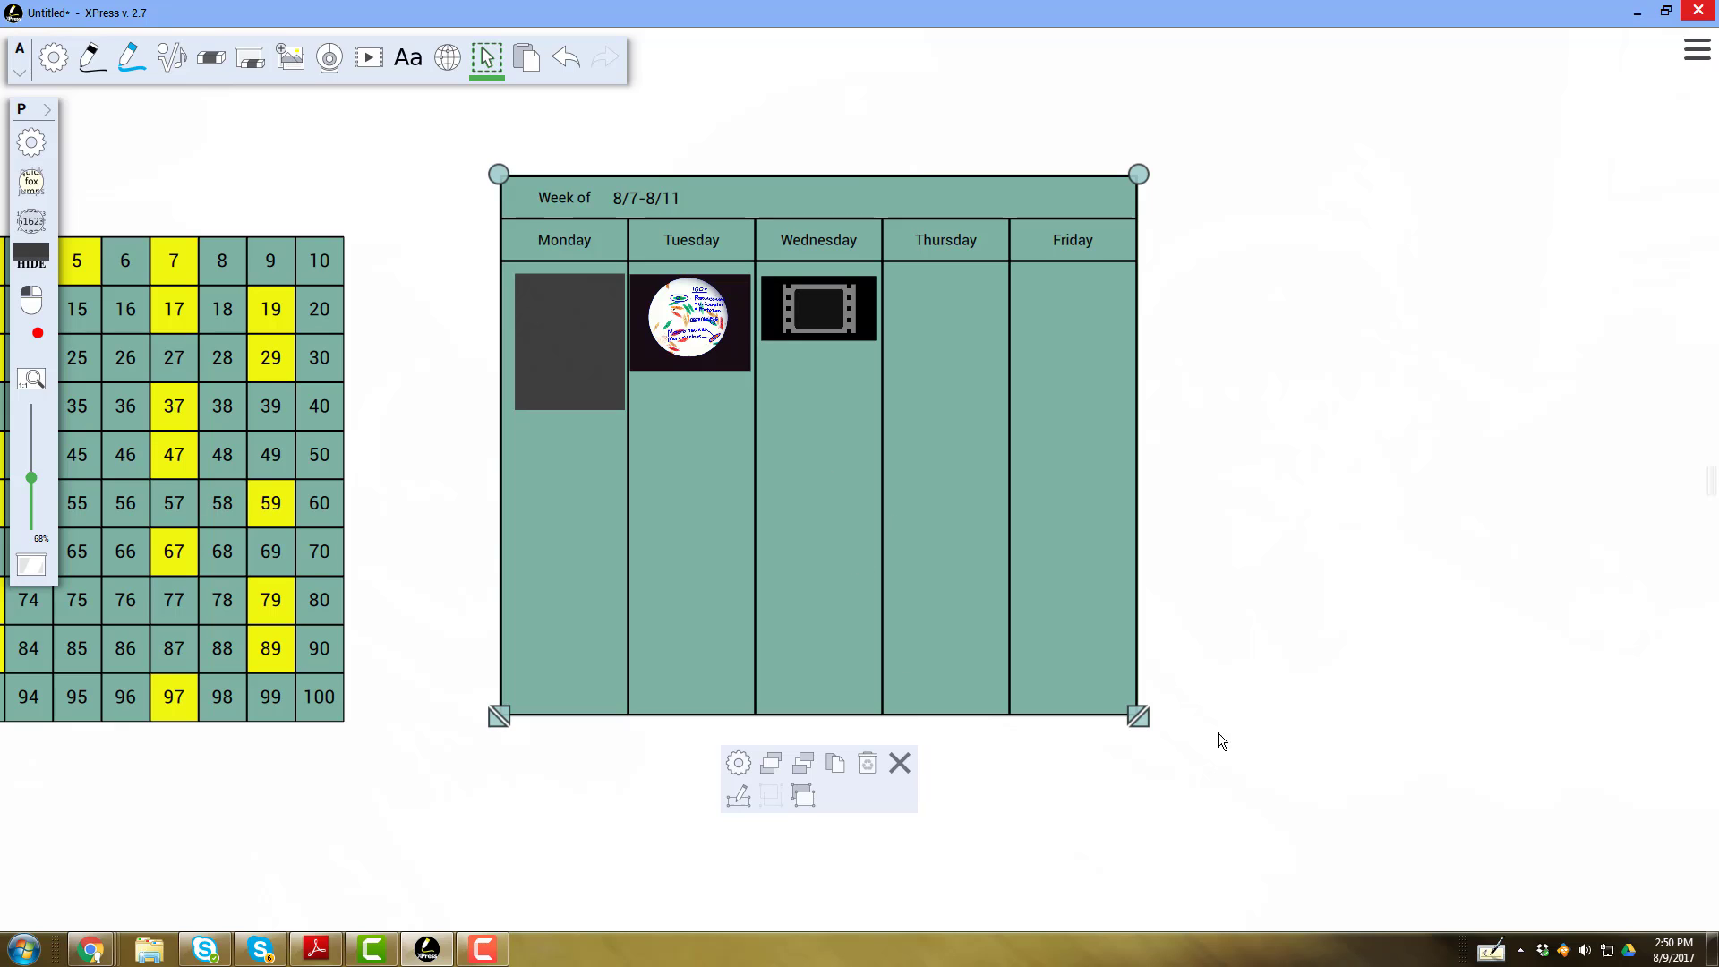
left_click_drag(1142, 723, 978, 591)
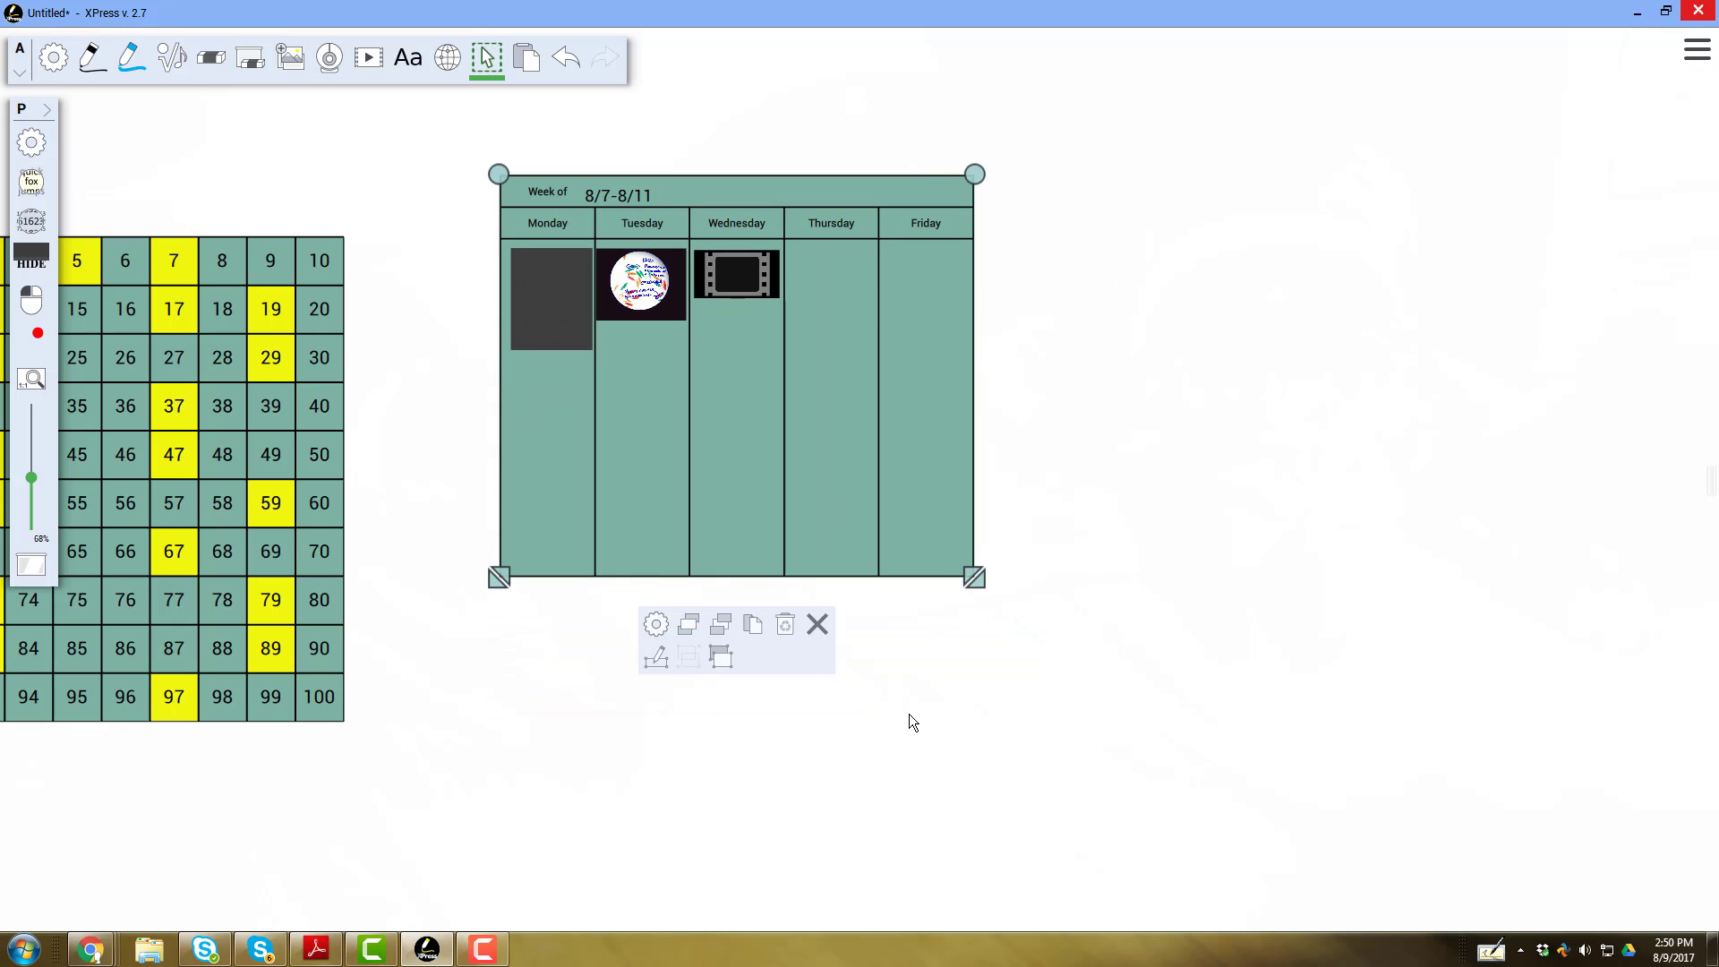
left_click(702, 483)
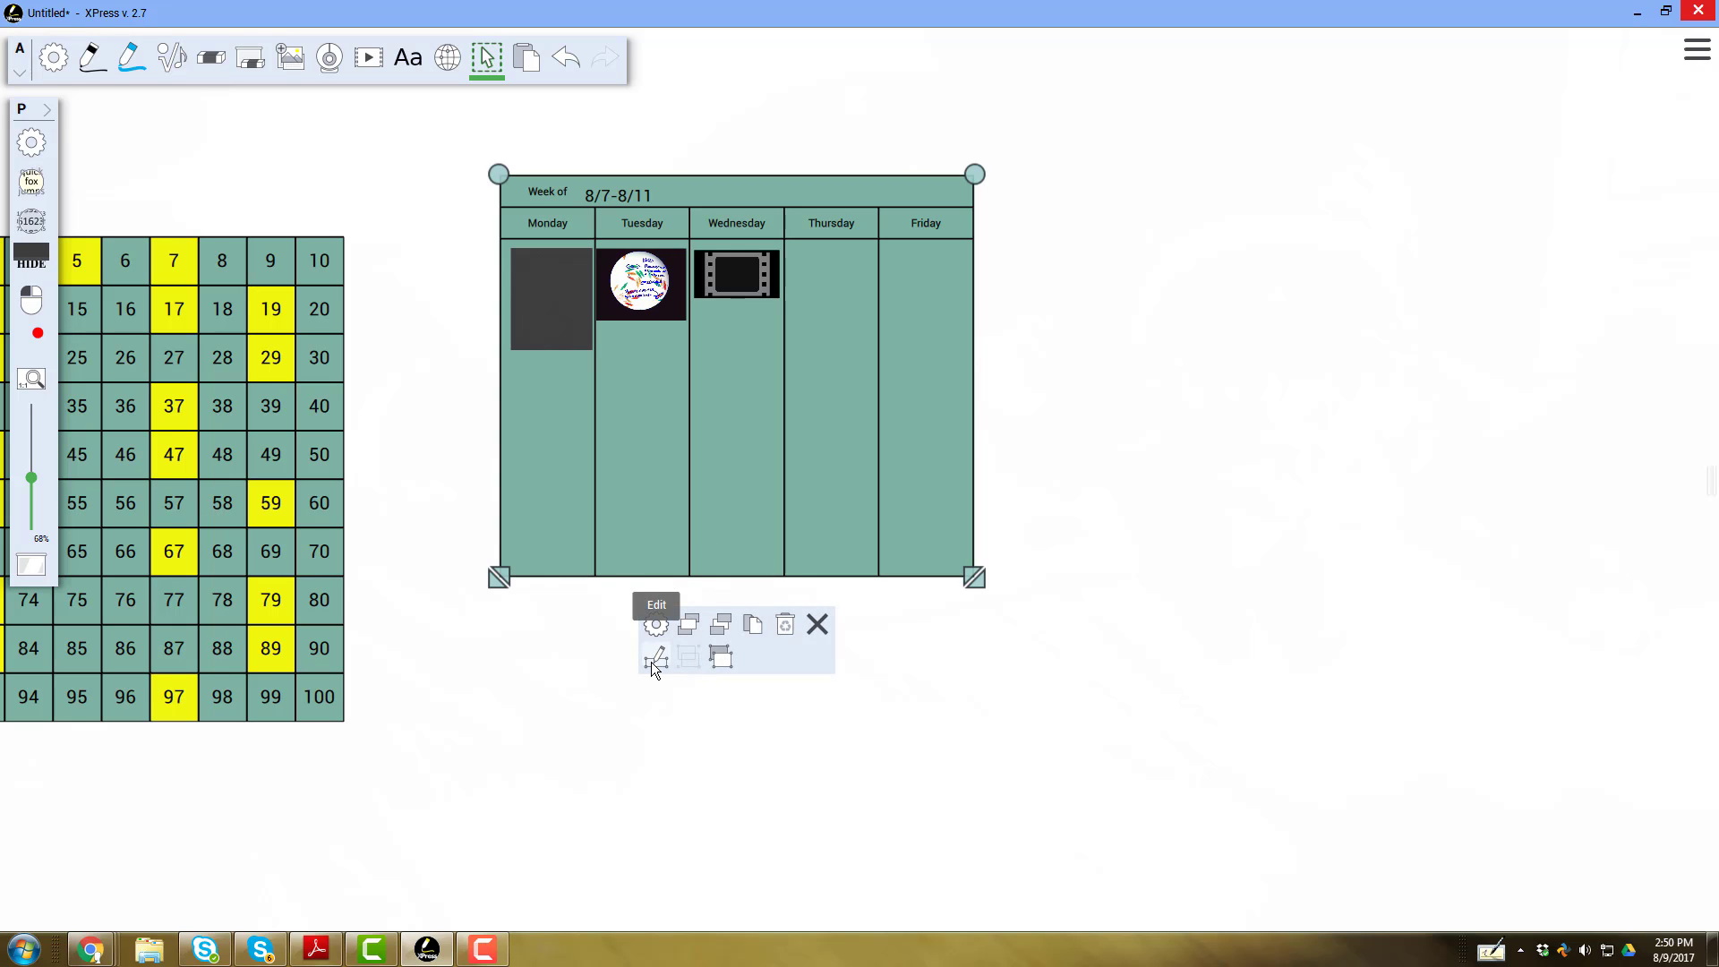
Step: Open the calendar group and play the Wednesday video full screen
left_click(652, 663)
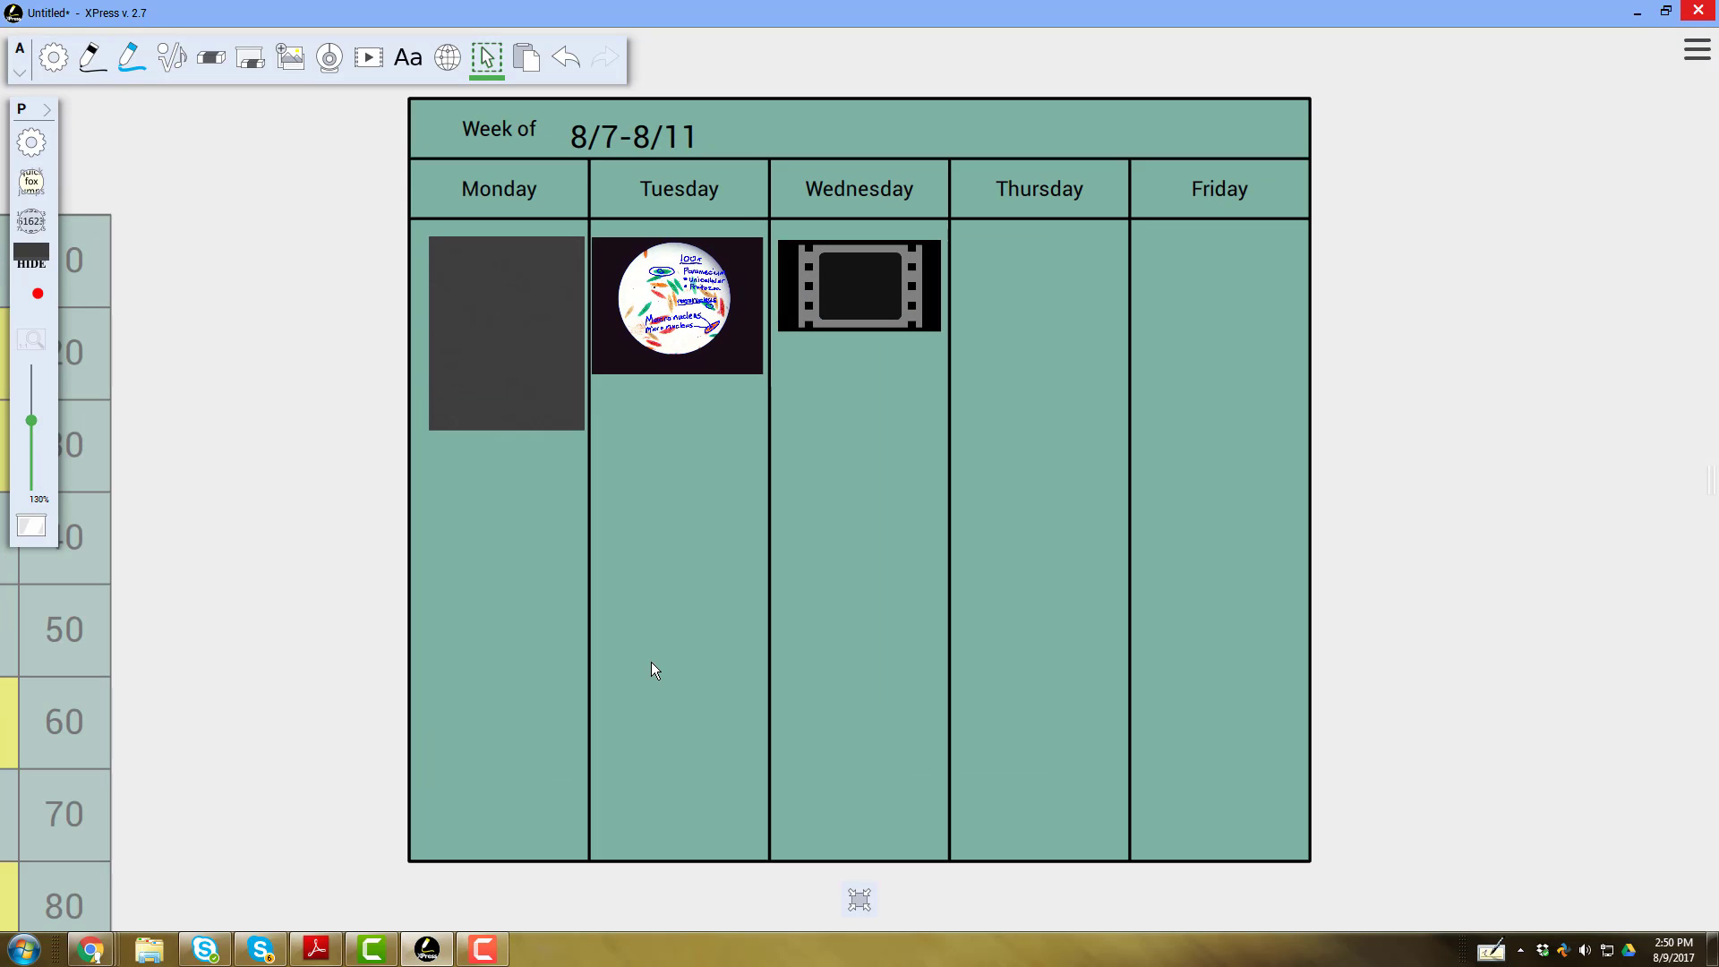
left_click(825, 305)
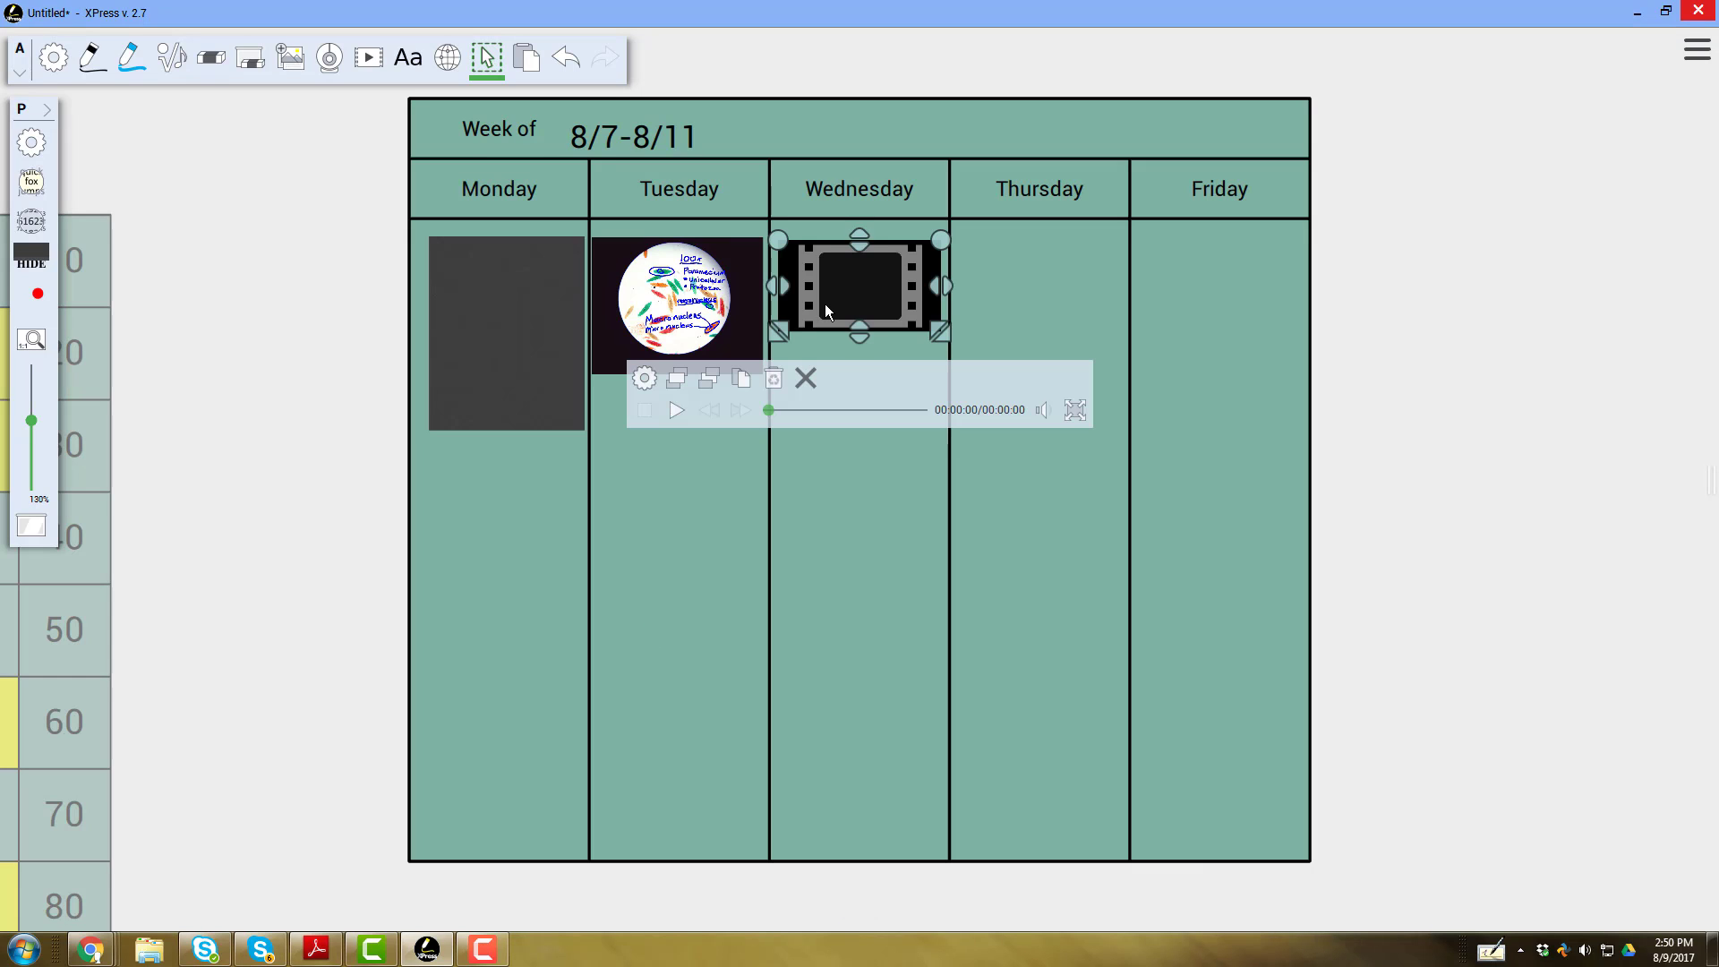
left_click(676, 408)
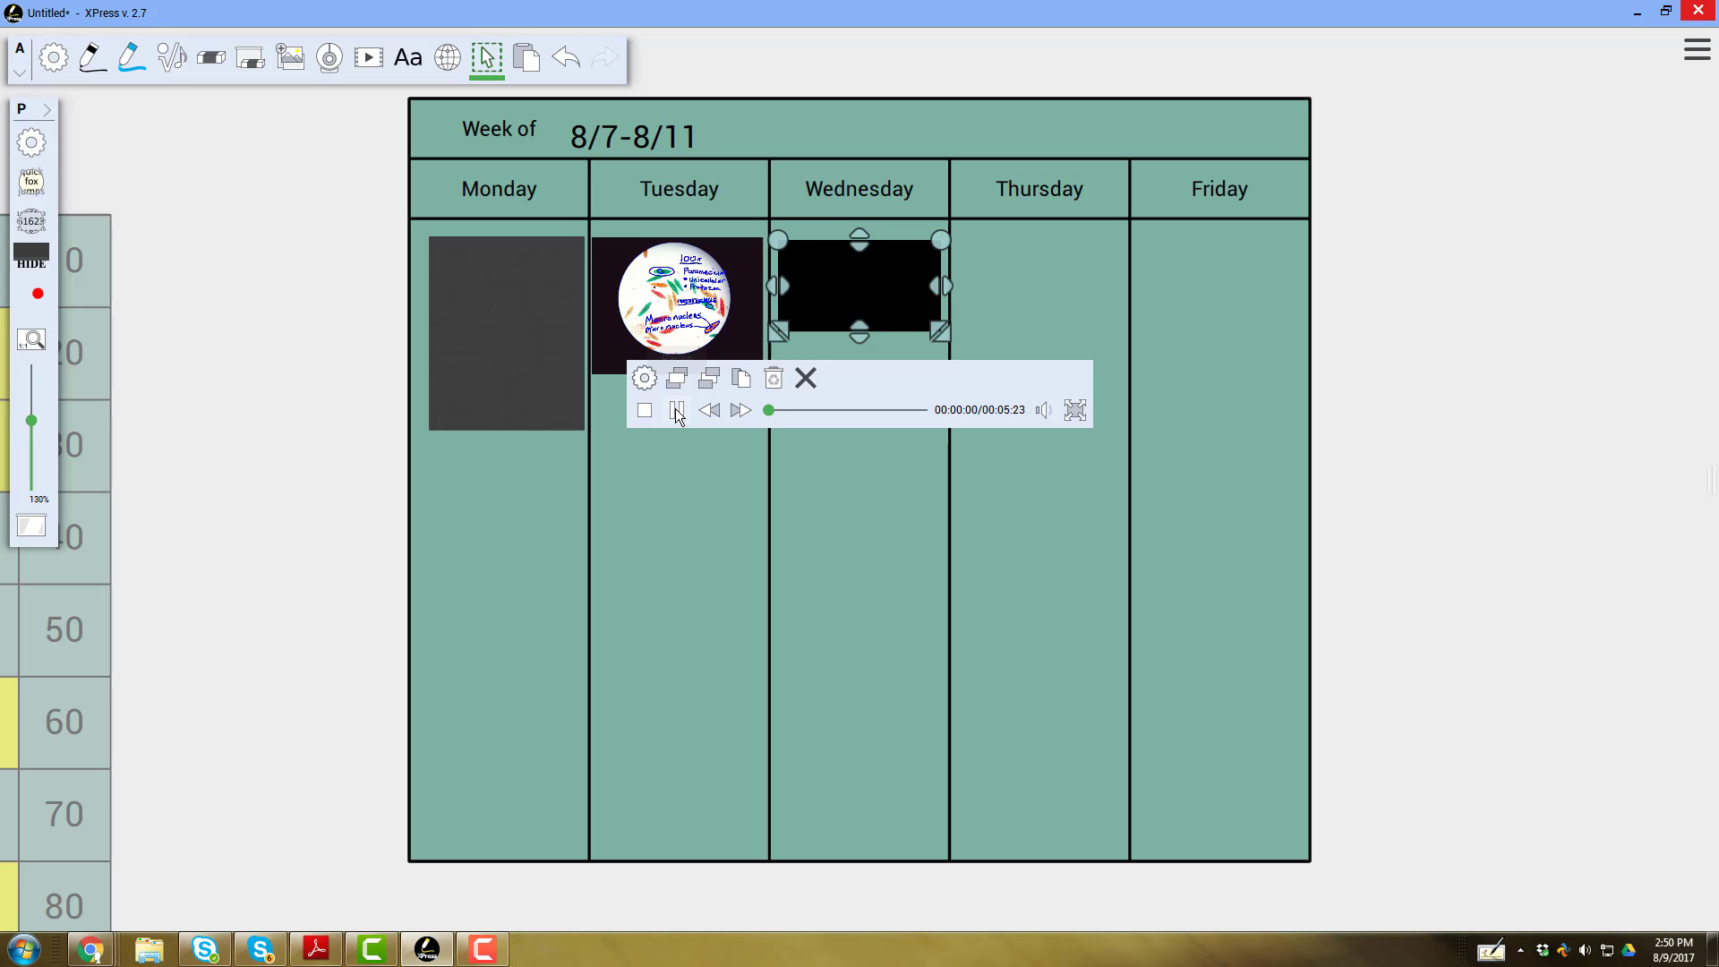
left_click(1077, 411)
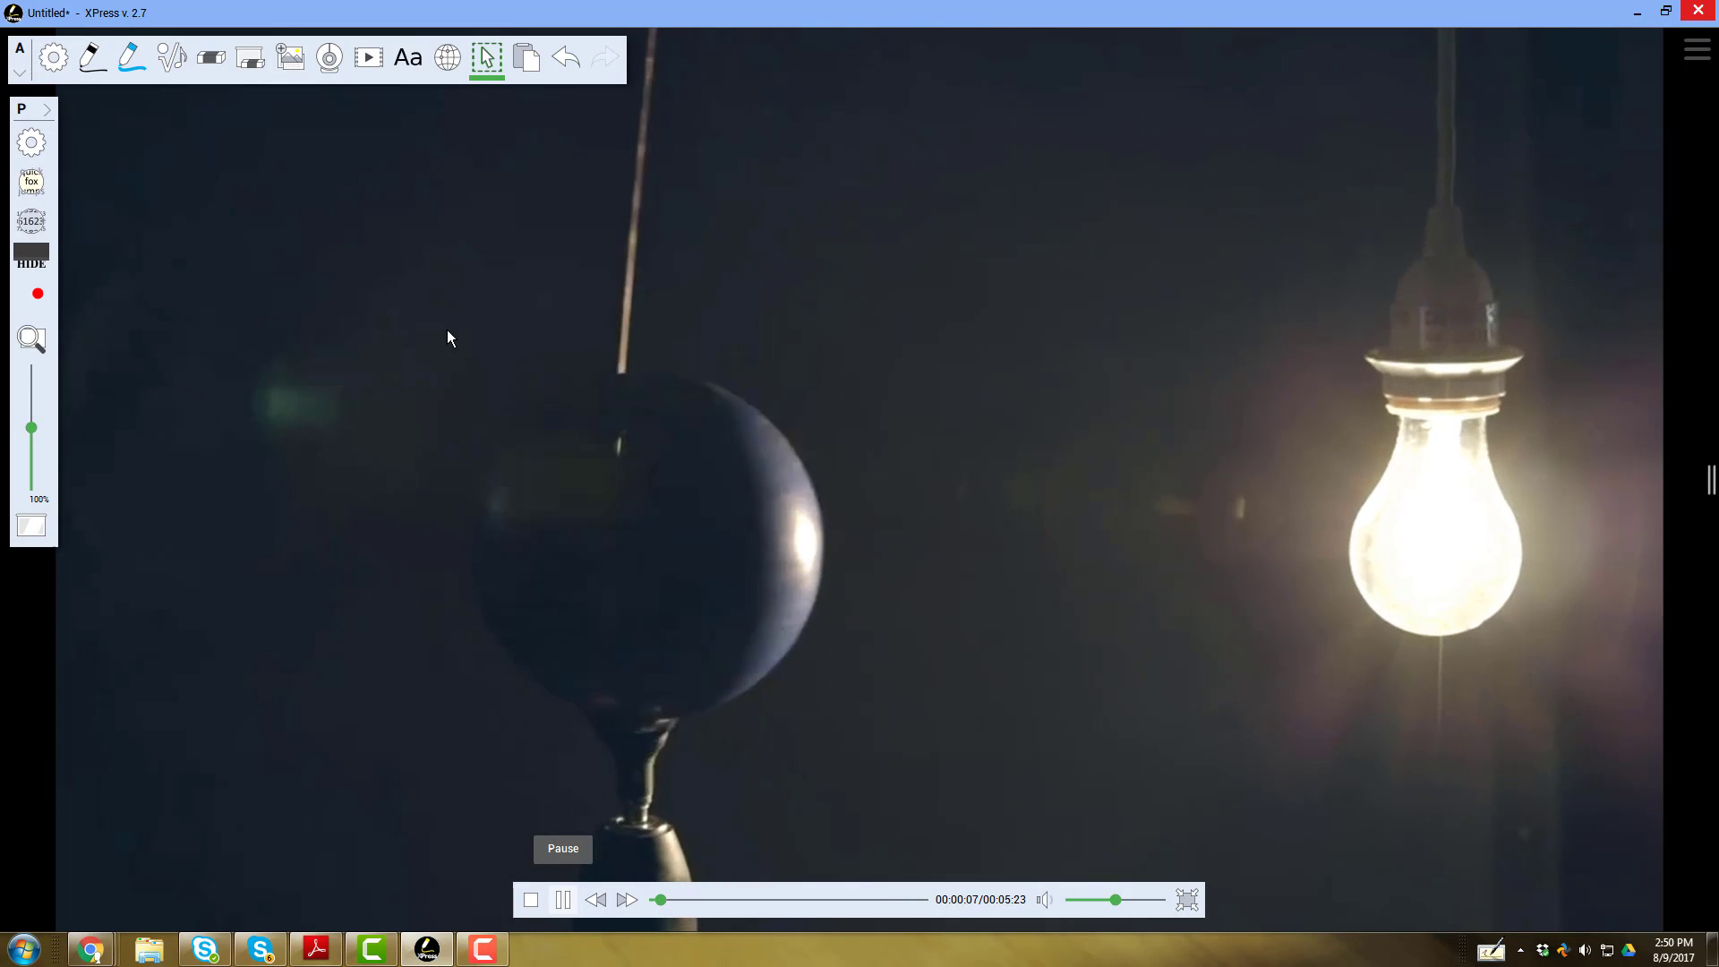
Step: Sketch a pen line from the sphere to the bulb, then leave full-screen playback
left_click(92, 58)
left_click_drag(857, 457, 1407, 415)
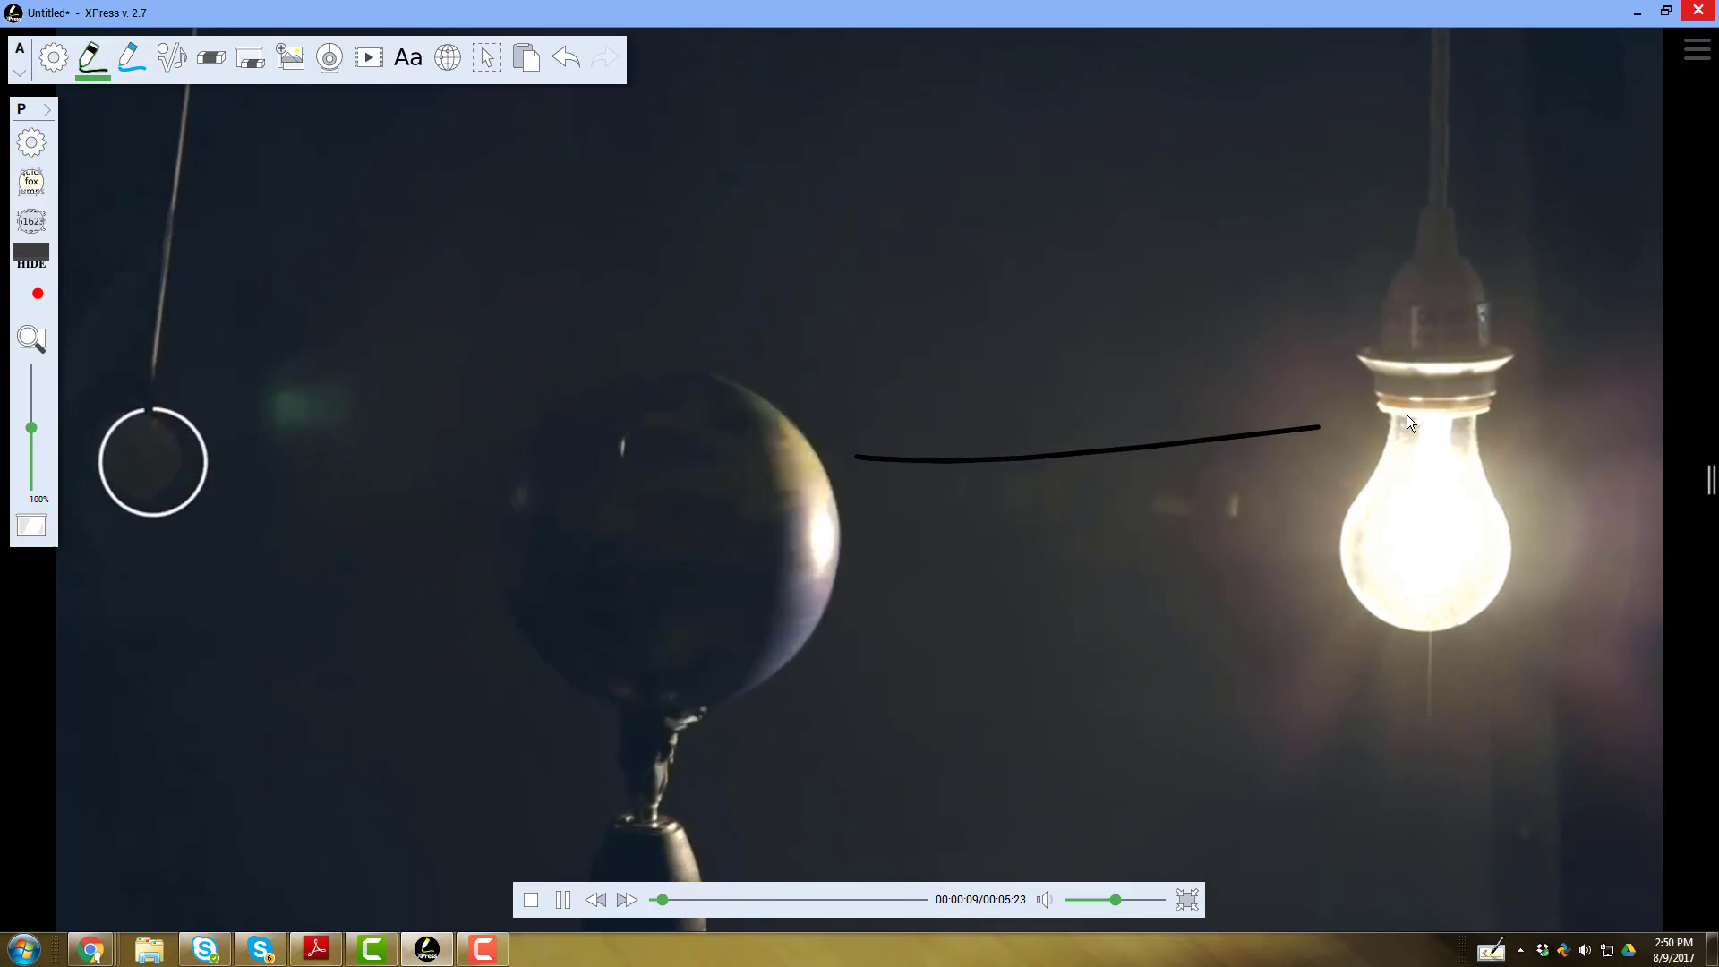
left_click(1188, 900)
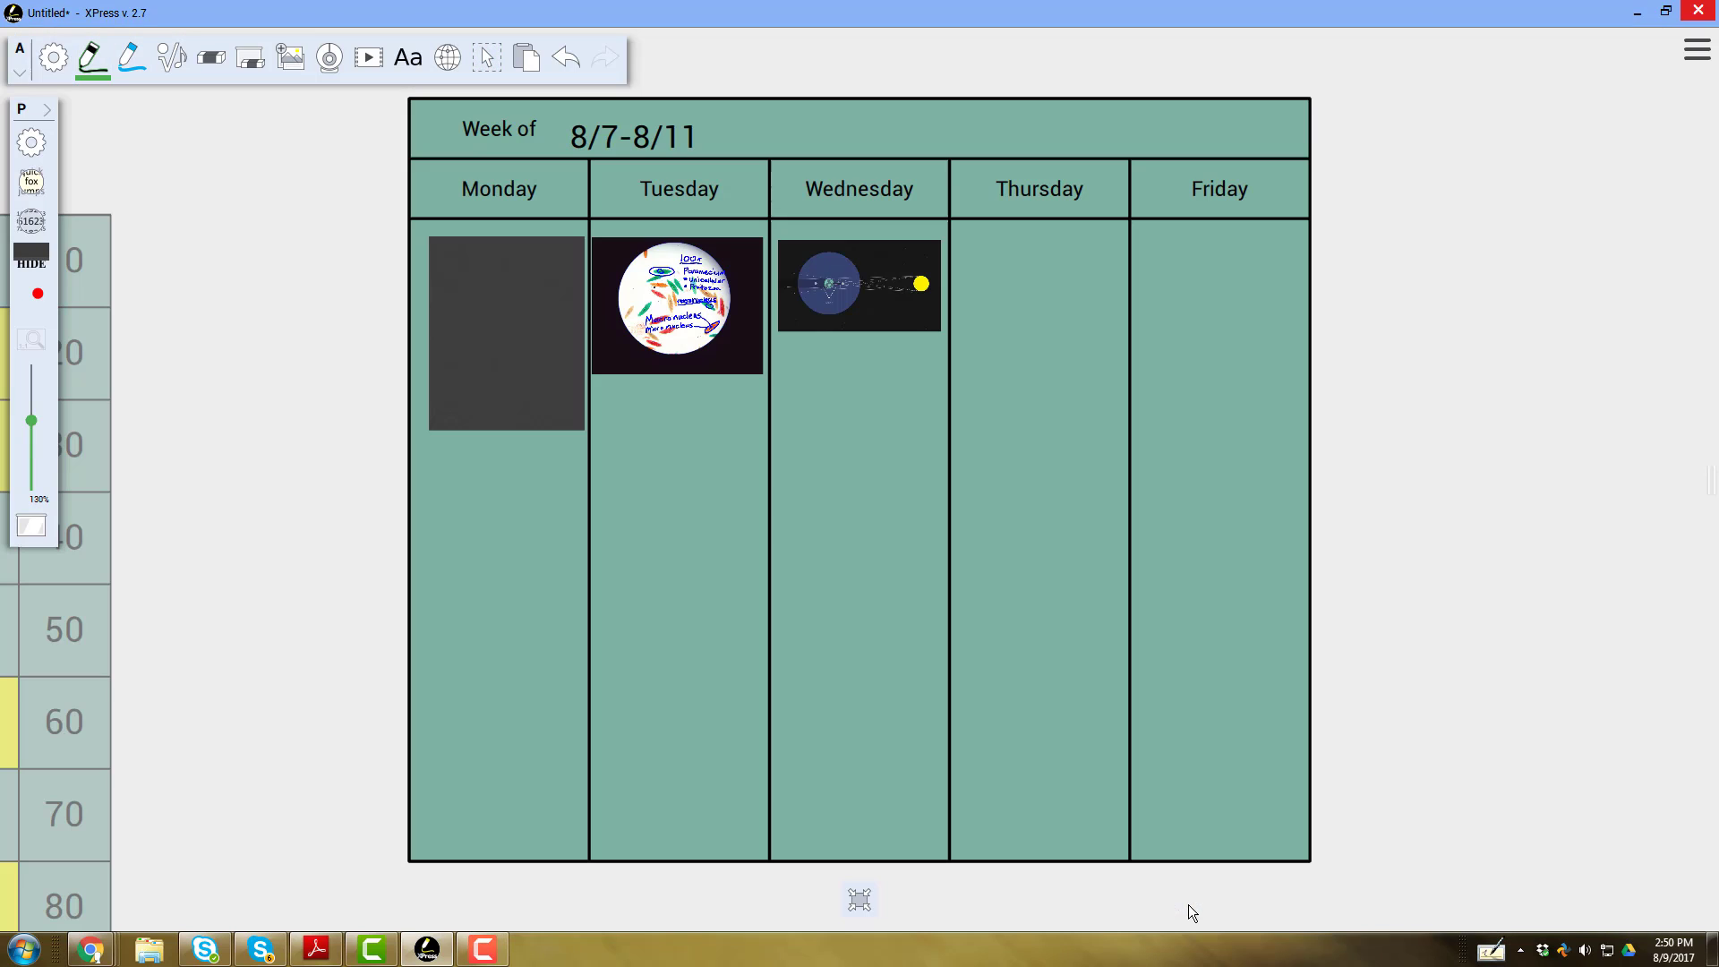
Step: Undo the stray pen line and move the week calendar down and to the right
left_click(858, 910)
scroll(857, 911, "down", 5)
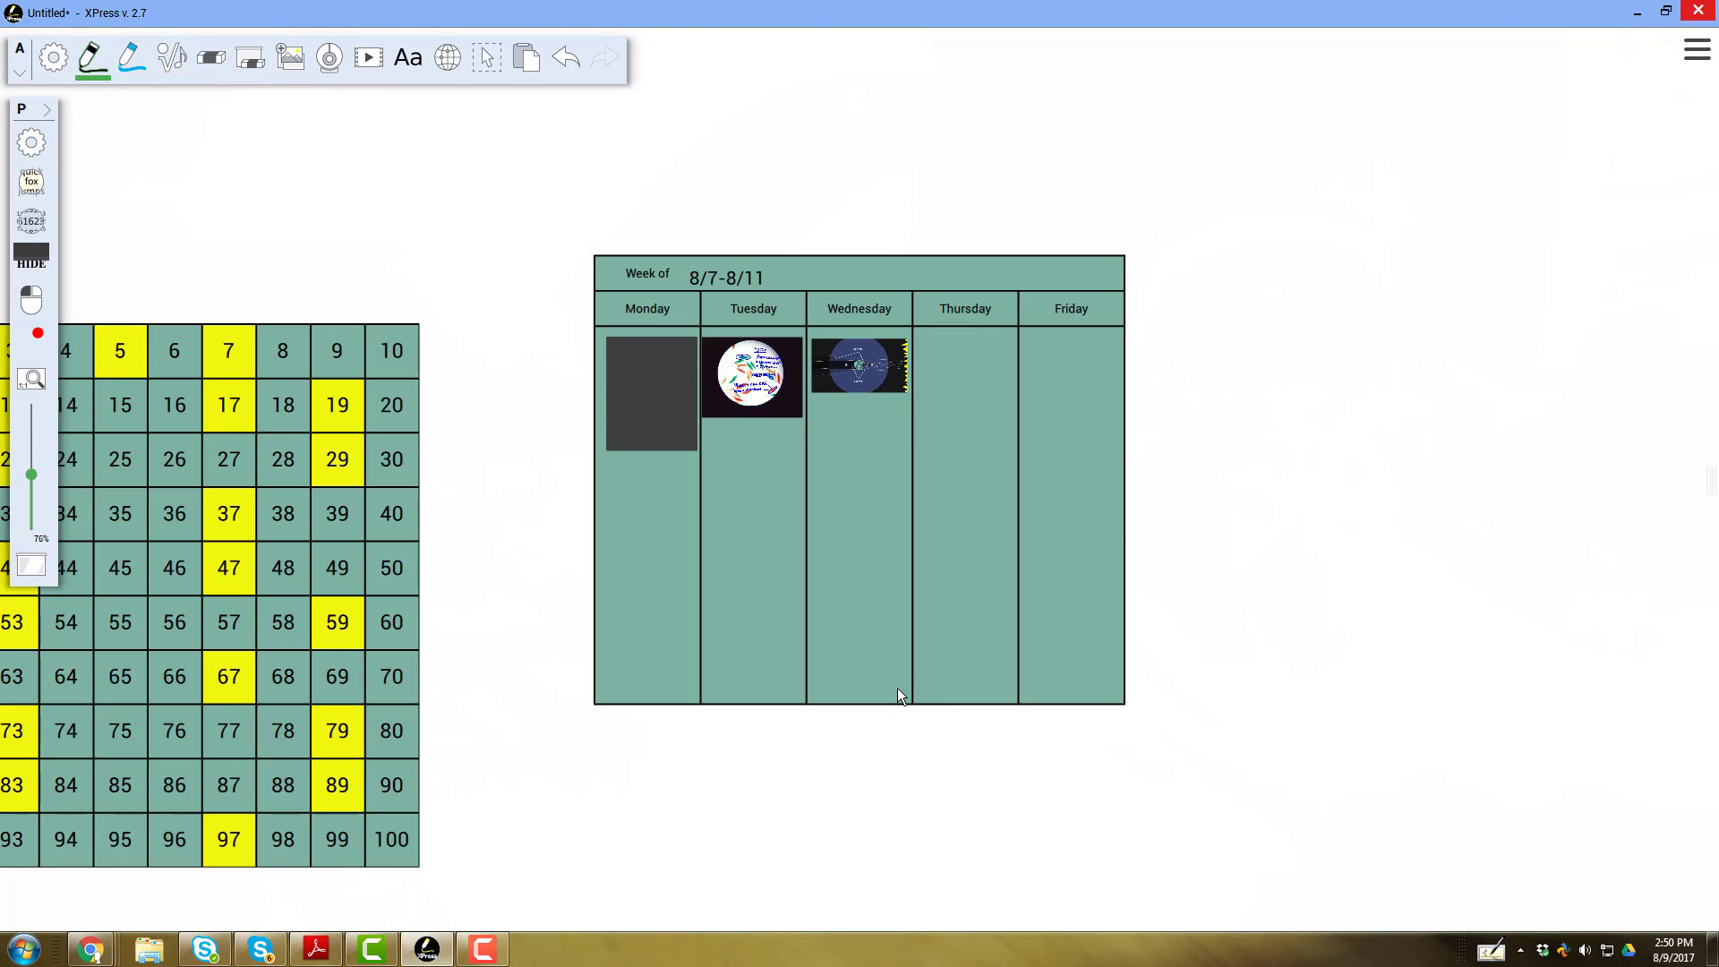
left_click(575, 62)
left_click(486, 63)
left_click_drag(814, 473, 957, 544)
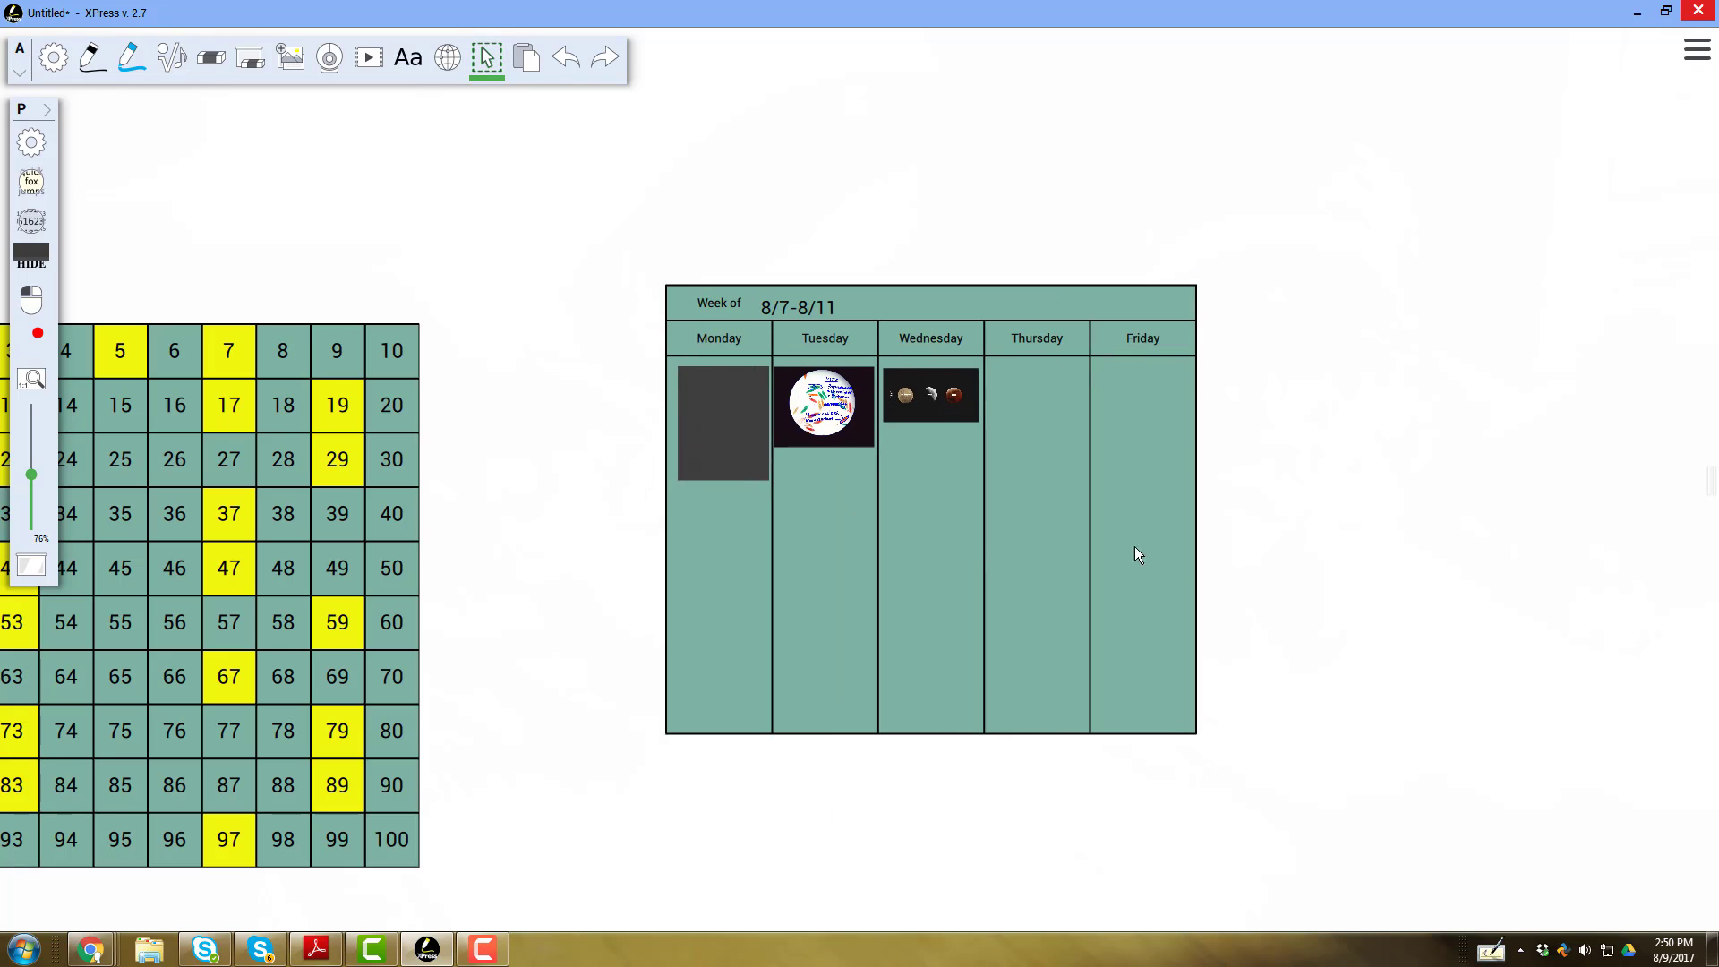